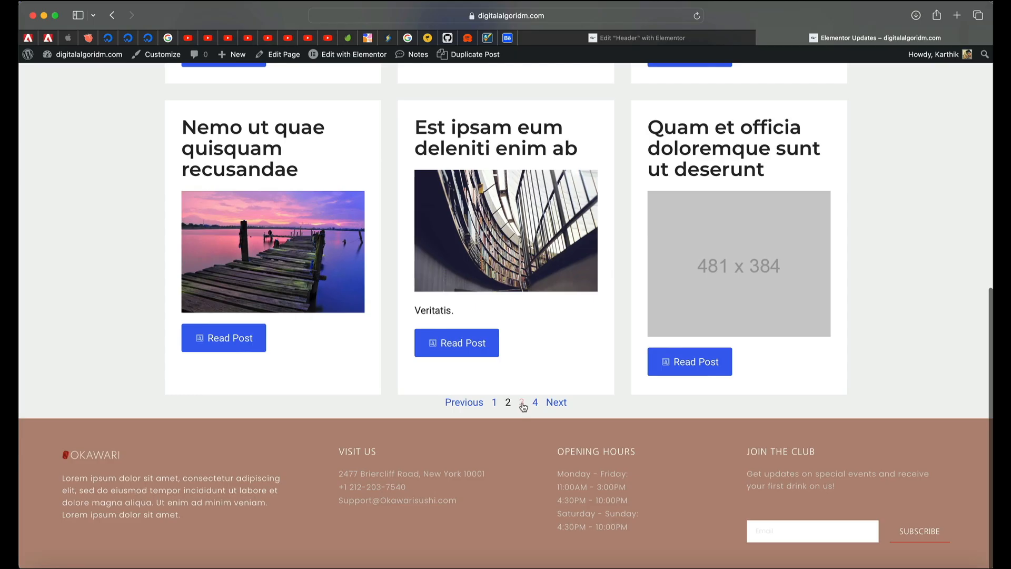
Step: Go to page 3 of the post grid on the live page and look over its posts
{"action": "left_click", "coordinate": [522, 403]}
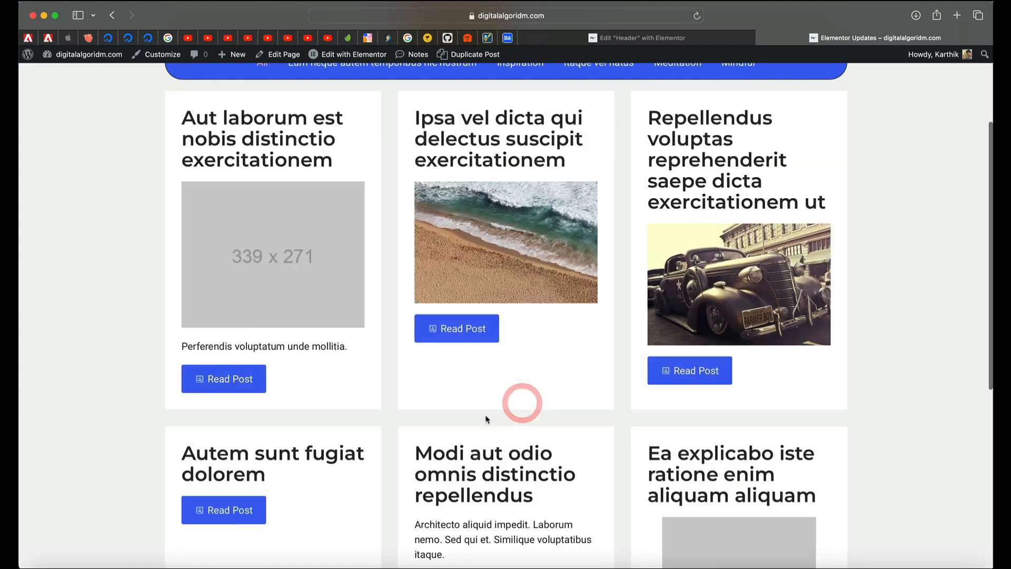
{"action": "scroll", "coordinate": [486, 419], "scroll_direction": "down", "scroll_amount": 3}
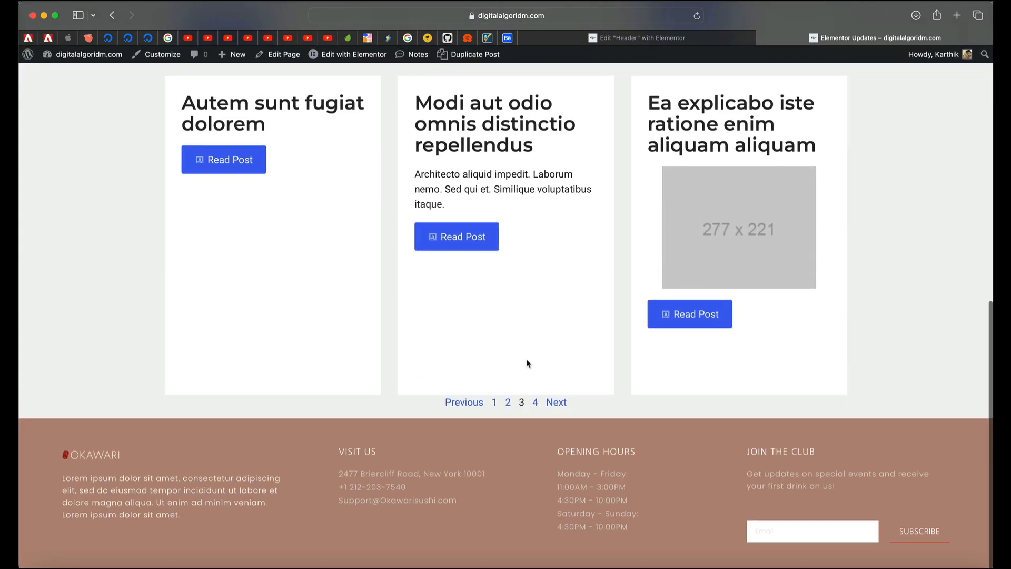
{"action": "scroll", "coordinate": [527, 364], "scroll_direction": "up", "scroll_amount": 10}
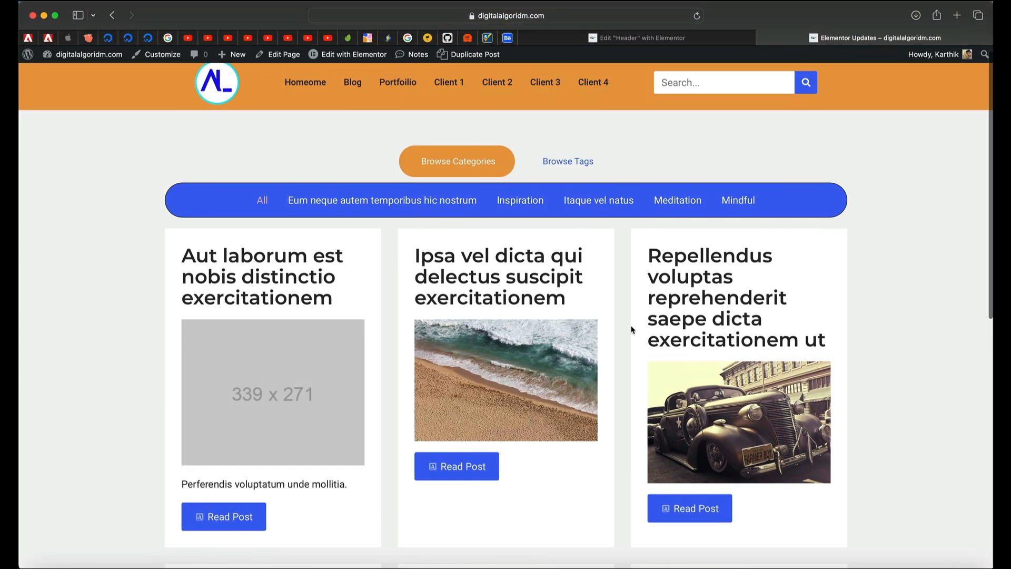
{"action": "scroll", "coordinate": [631, 330], "scroll_direction": "down", "scroll_amount": 3}
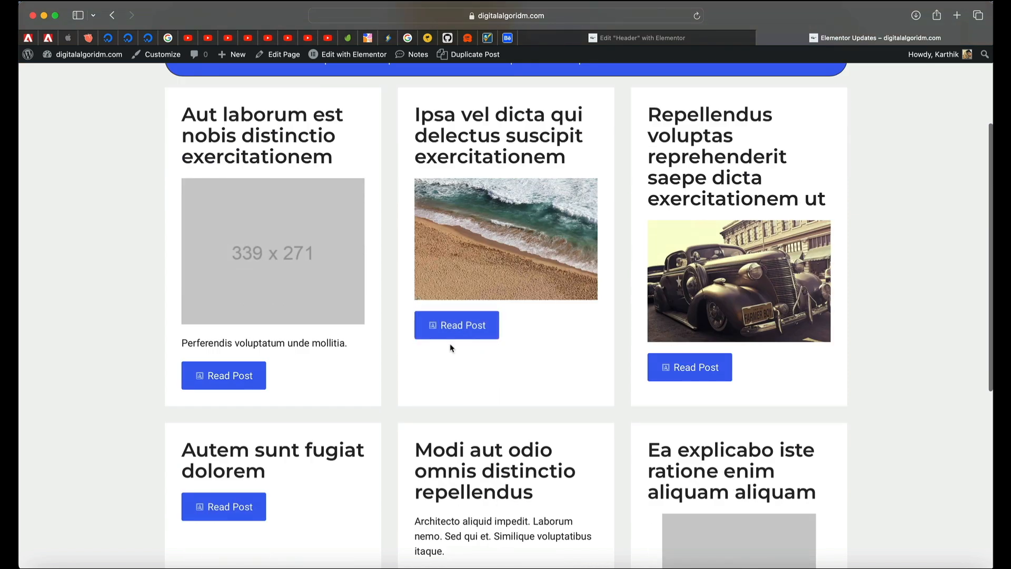
{"action": "scroll", "coordinate": [450, 348], "scroll_direction": "down", "scroll_amount": 2}
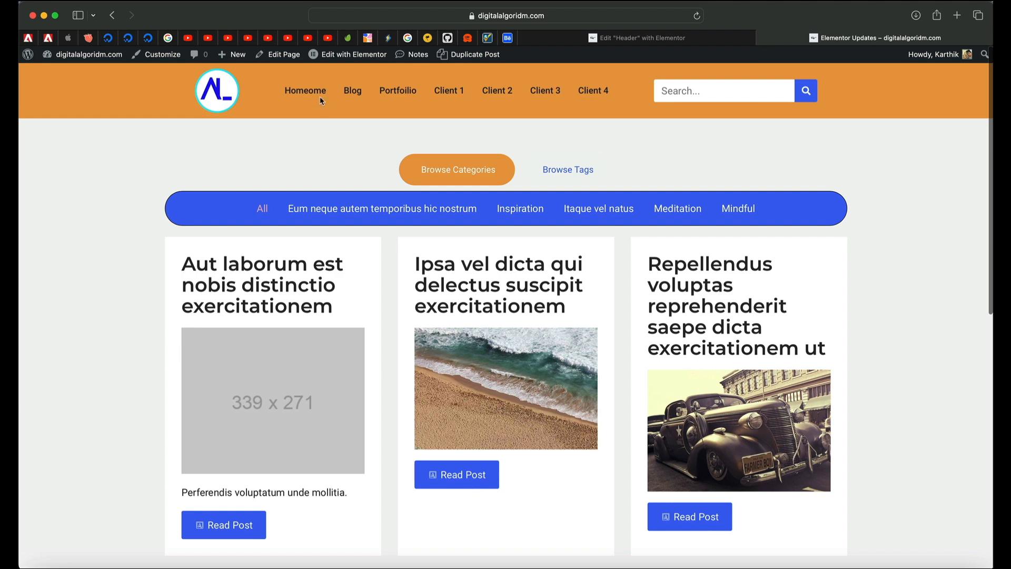
Step: Check the header menu's horizontal scrolling in a browser window narrowed to about half the screen, and restore the full width
{"action": "left_click_drag", "start_coordinate": [19, 159], "coordinate": [51, 160]}
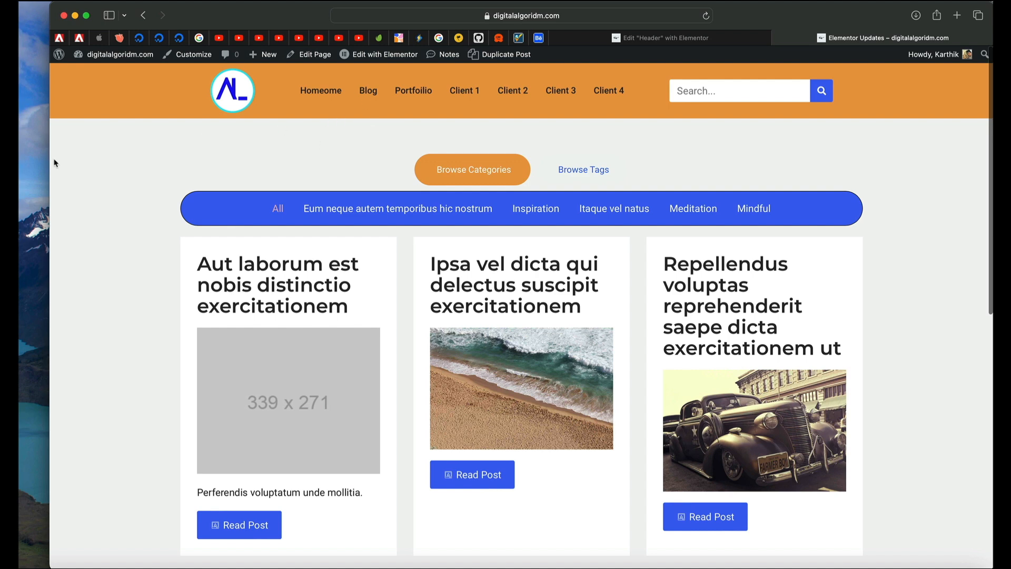
{"action": "left_click_drag", "start_coordinate": [48, 157], "coordinate": [436, 176]}
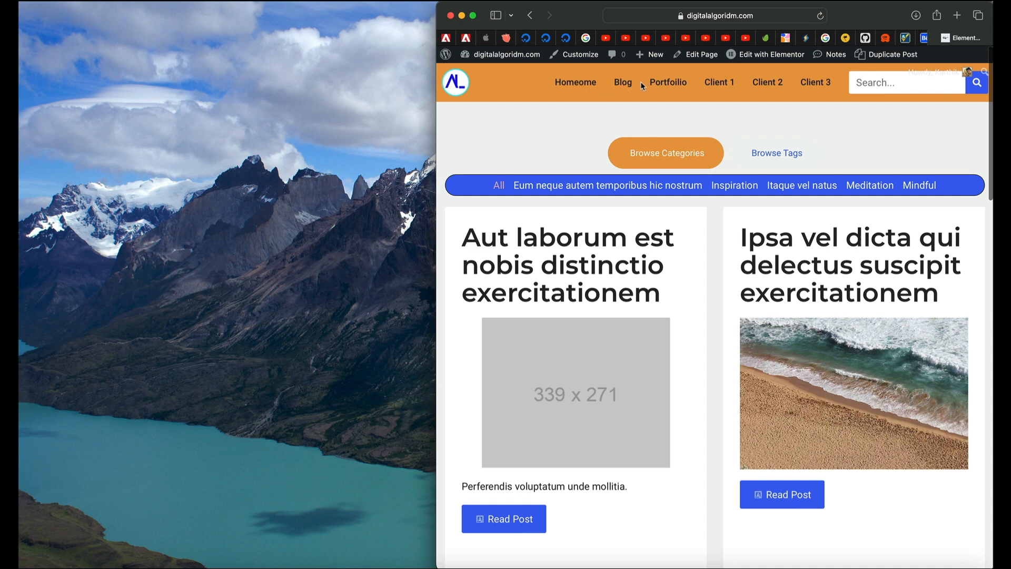
{"action": "scroll", "coordinate": [642, 86], "scroll_direction": "right", "scroll_amount": 3}
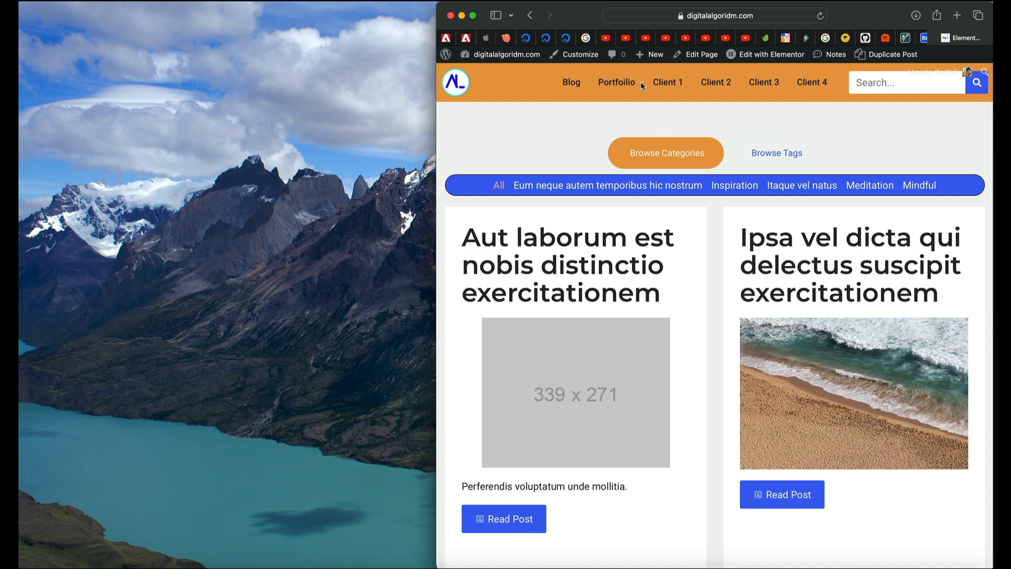
{"action": "scroll", "coordinate": [643, 84], "scroll_direction": "left", "scroll_amount": 3}
{"action": "scroll", "coordinate": [642, 84], "scroll_direction": "right", "scroll_amount": 3}
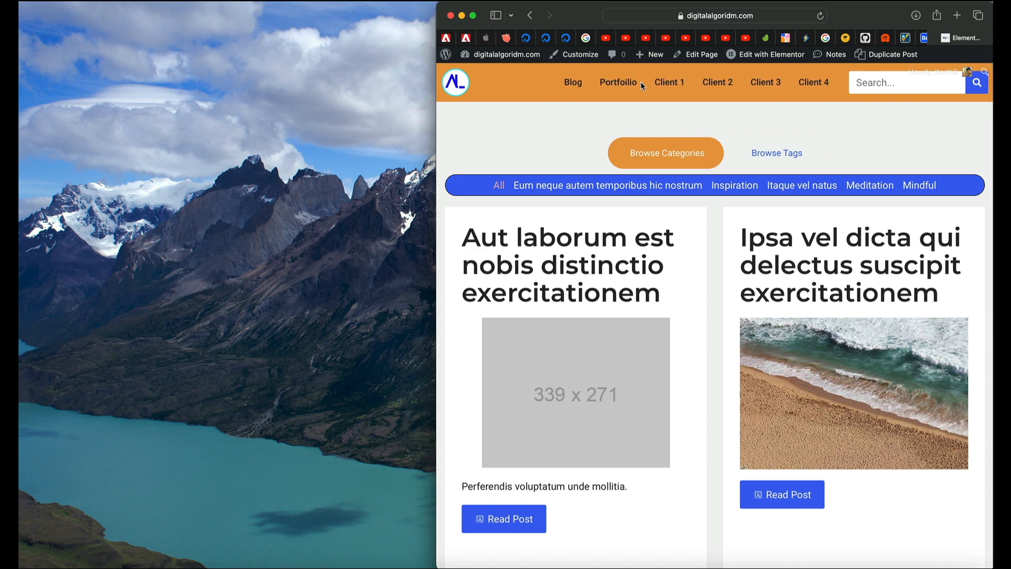
{"action": "left_click_drag", "start_coordinate": [437, 134], "coordinate": [19, 133]}
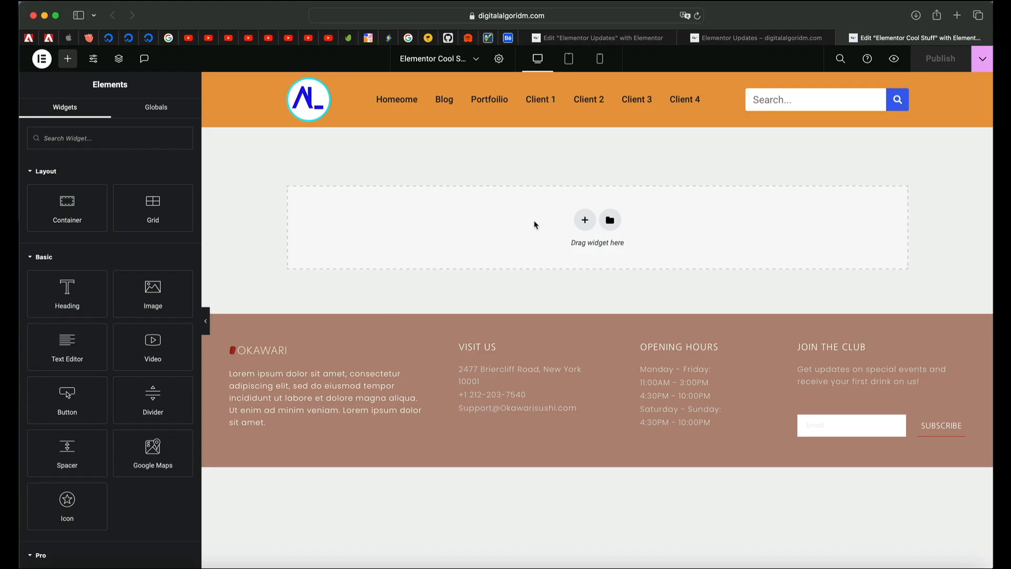
Step: Open the page settings of the Elementor Cool Stuff page, and view the live Elementor Updates page
{"action": "left_click", "coordinate": [458, 252]}
{"action": "left_click", "coordinate": [497, 58]}
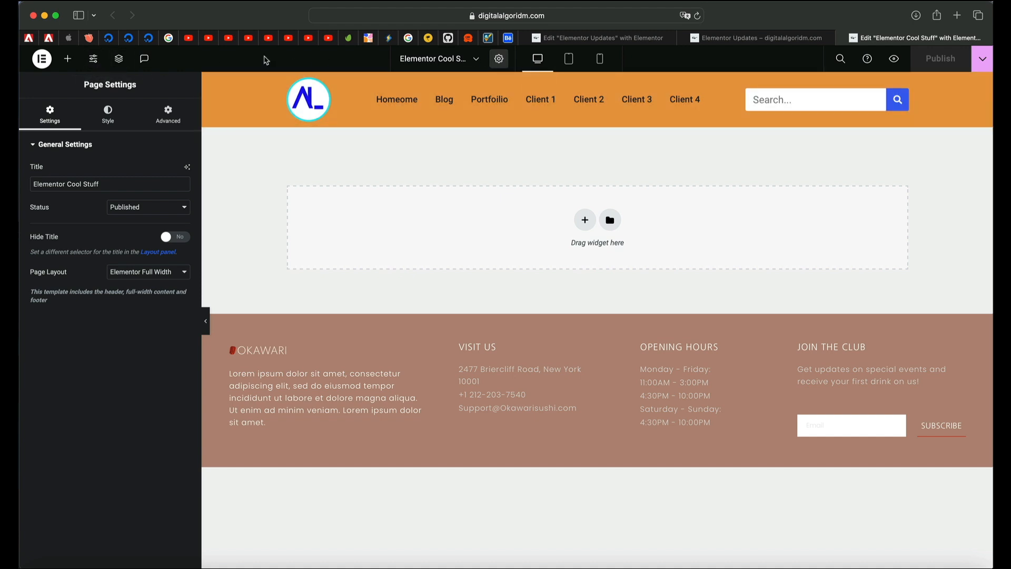
{"action": "left_click", "coordinate": [762, 38]}
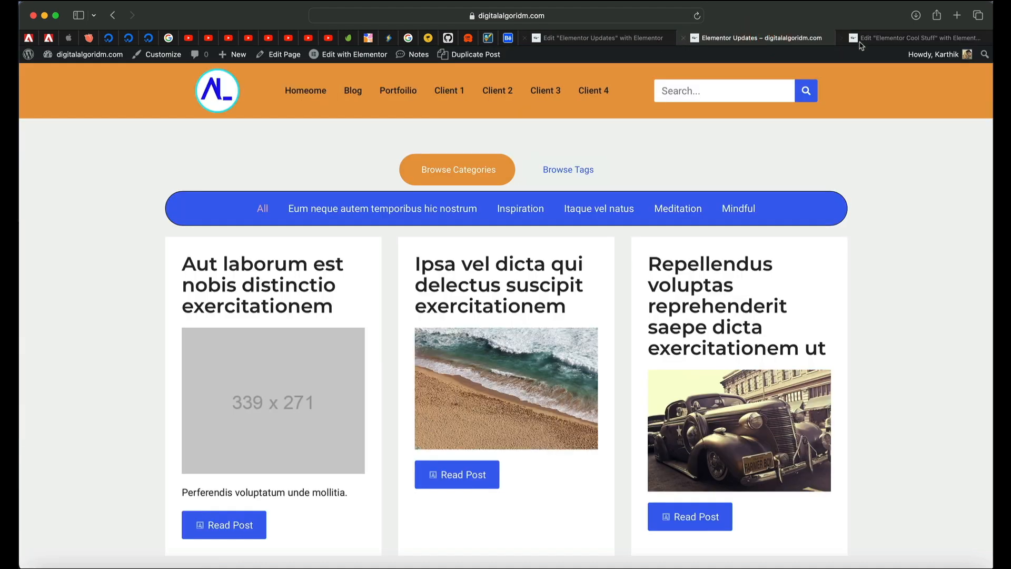
Step: Return to the Elementor Cool Stuff editor and open the WordPress dashboard through a Finder search for "dash"
{"action": "left_click", "coordinate": [895, 39]}
{"action": "key", "text": "super+e"}
{"action": "type", "text": "dash"}
{"action": "key", "text": "Return"}
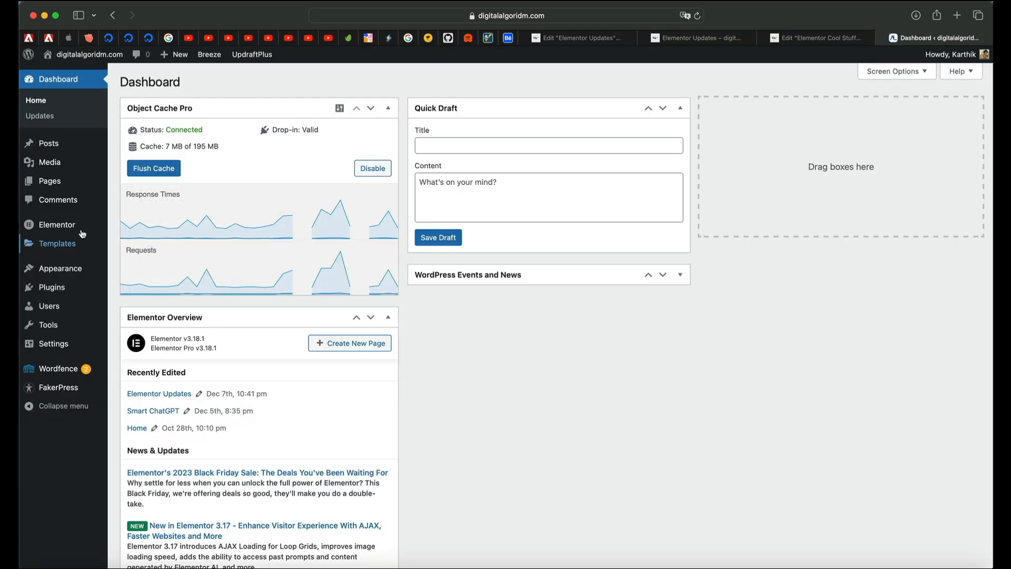
Step: Open Elementor's Features settings and review the status of the ongoing experiments
{"action": "left_click", "coordinate": [75, 227]}
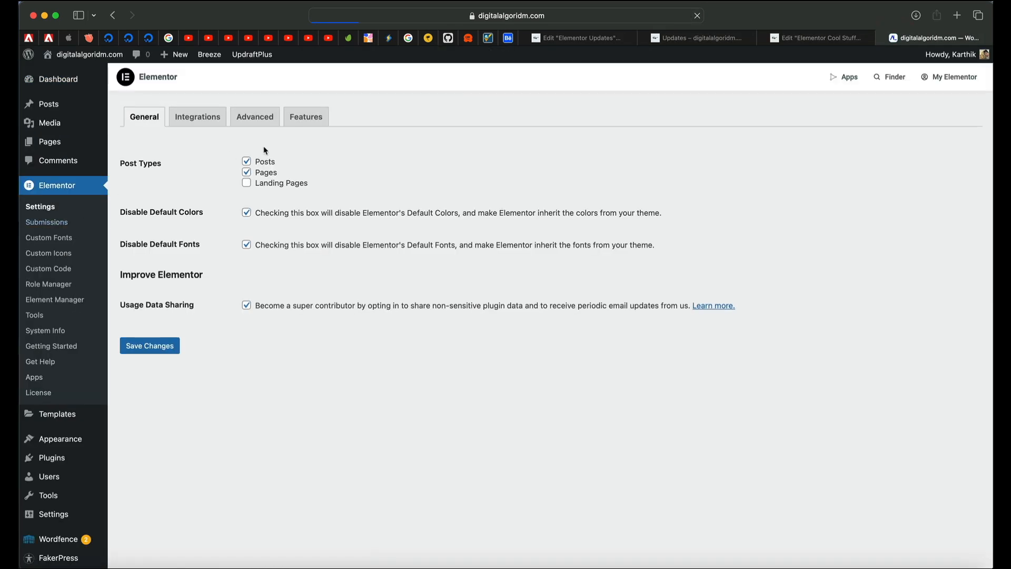
{"action": "left_click", "coordinate": [312, 118]}
{"action": "scroll", "coordinate": [221, 342], "scroll_direction": "down", "scroll_amount": 5}
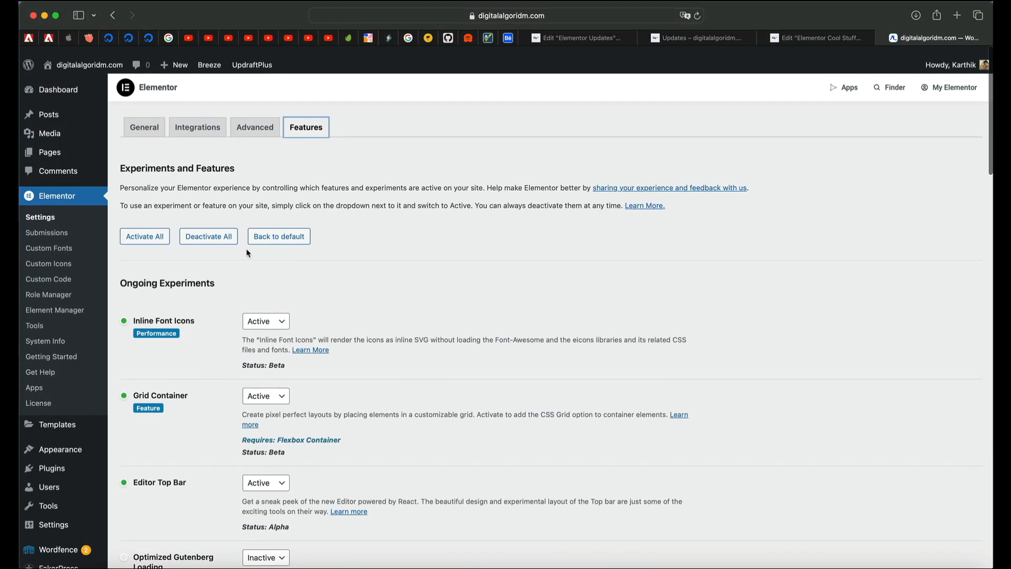
{"action": "scroll", "coordinate": [283, 262], "scroll_direction": "down", "scroll_amount": 10}
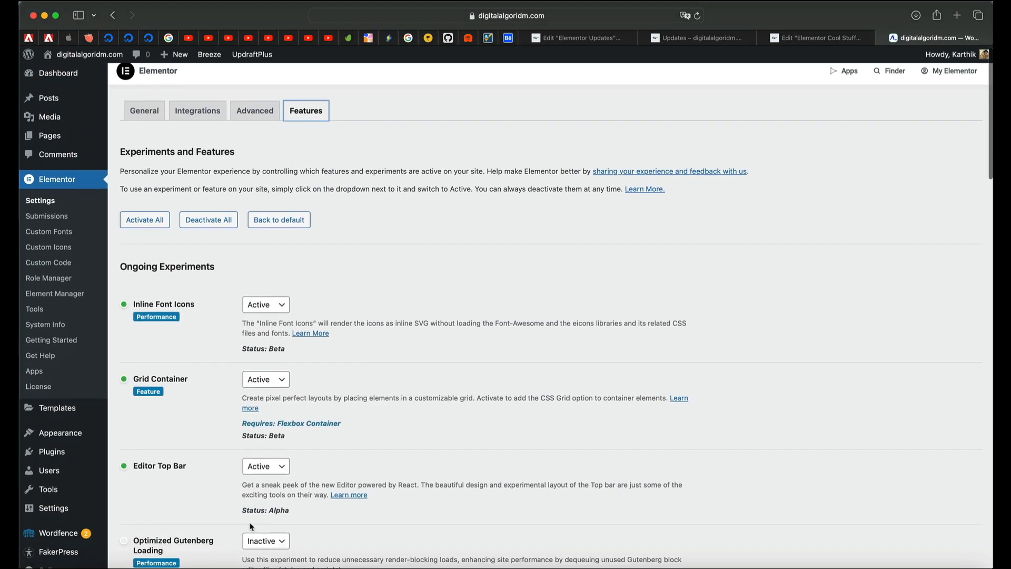
{"action": "scroll", "coordinate": [282, 262], "scroll_direction": "up", "scroll_amount": 10}
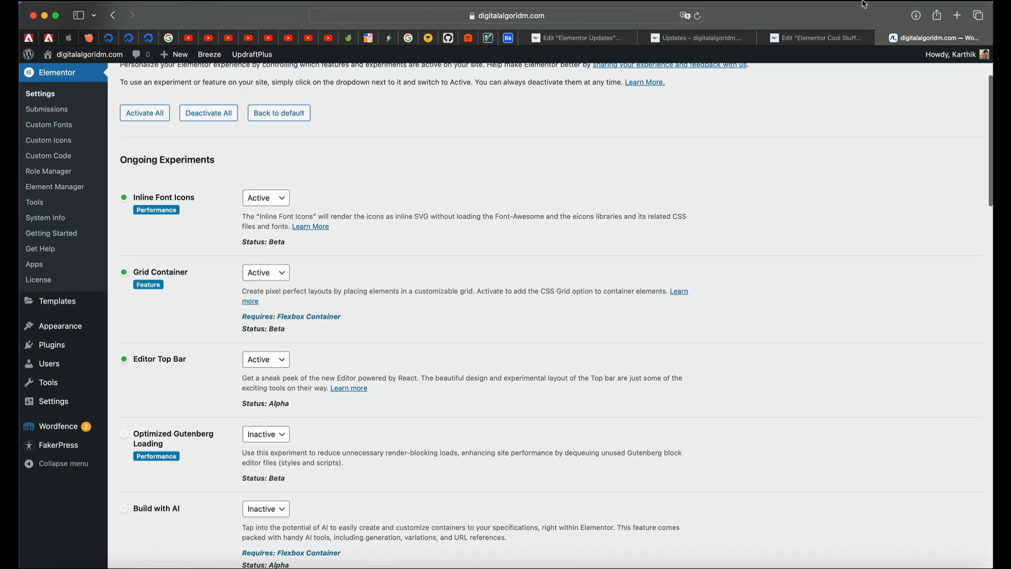
Step: Find the Loop Grid widget with "loop", add it to the empty Elementor Cool Stuff page, and assign the Elementor Loop Item #527 template
{"action": "left_click", "coordinate": [823, 38]}
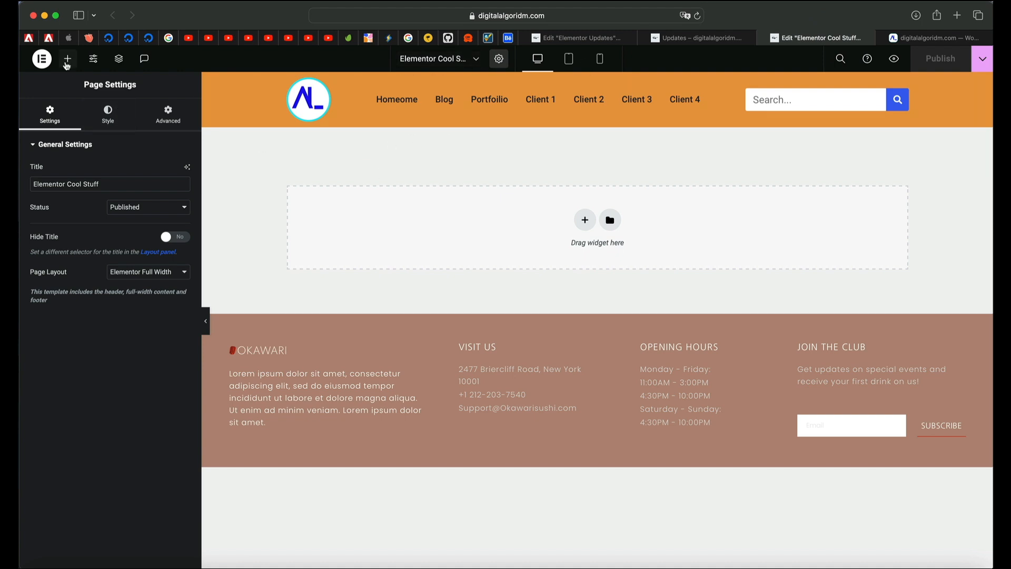
{"action": "left_click", "coordinate": [64, 60]}
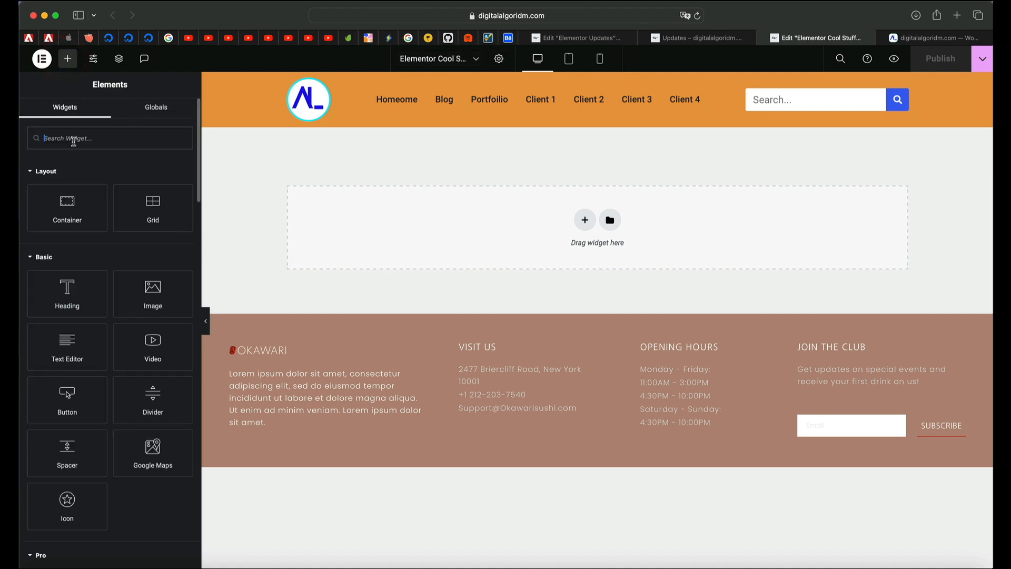
{"action": "type", "text": "loop"}
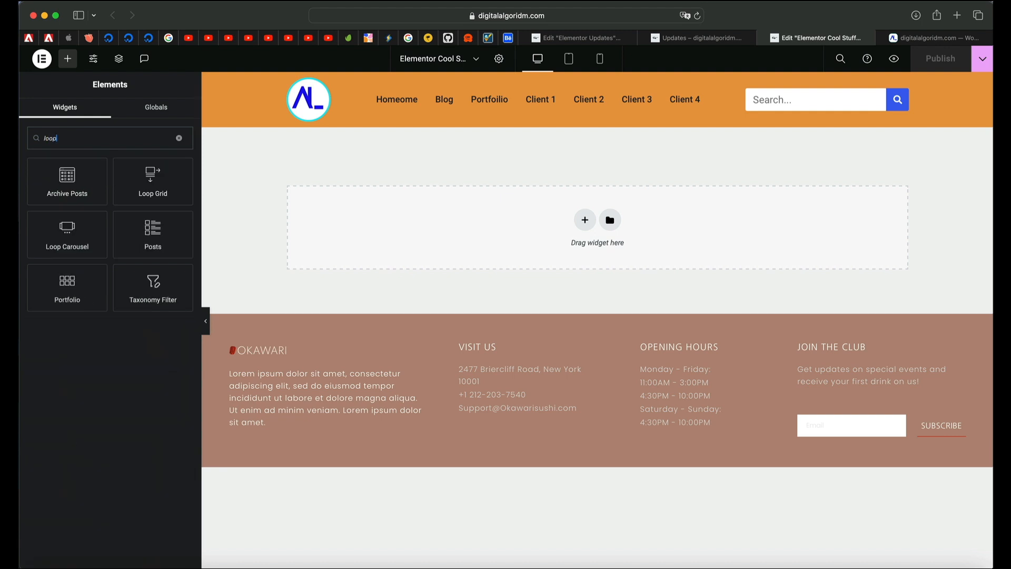
{"action": "left_click_drag", "start_coordinate": [138, 179], "coordinate": [357, 235]}
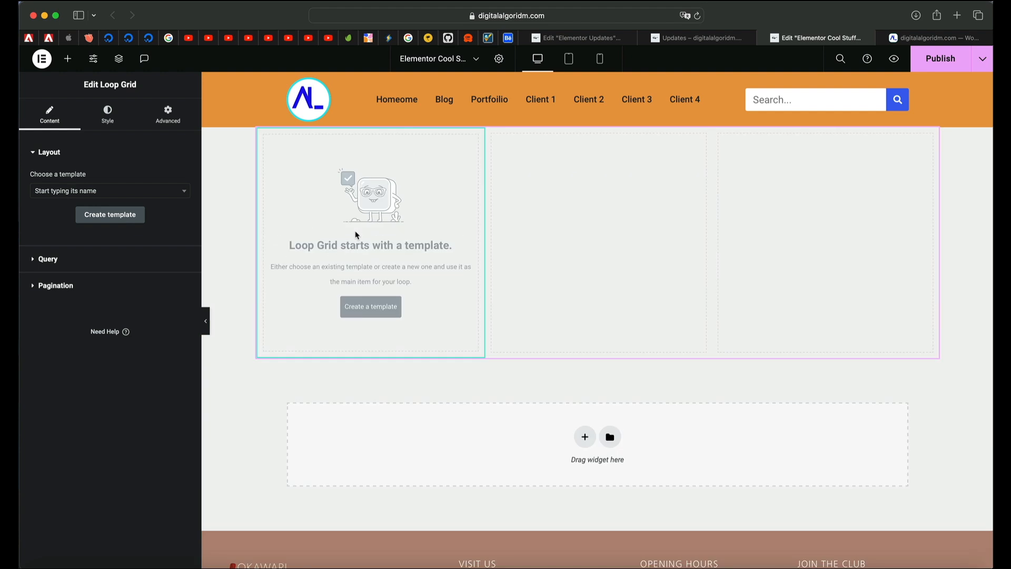
{"action": "left_click", "coordinate": [101, 191]}
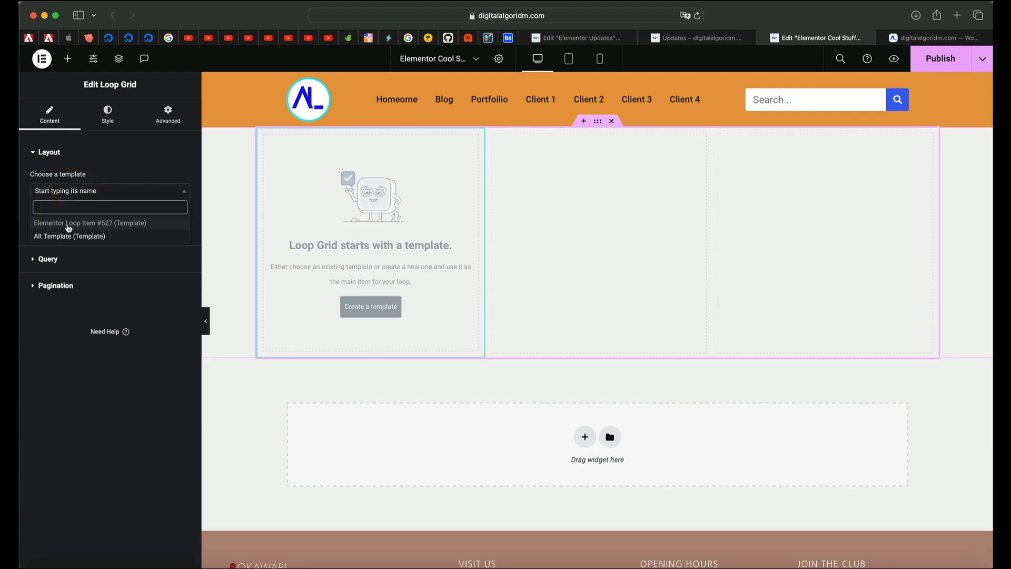
{"action": "left_click", "coordinate": [68, 224]}
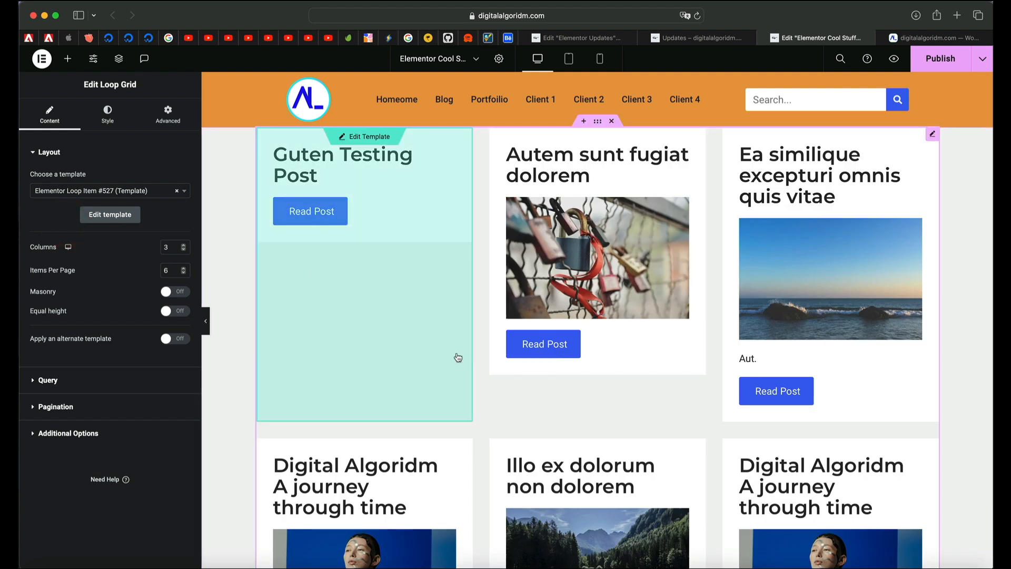
Step: Set the Loop Grid's pagination type to Numbers + Previous/Next
{"action": "left_click", "coordinate": [68, 407]}
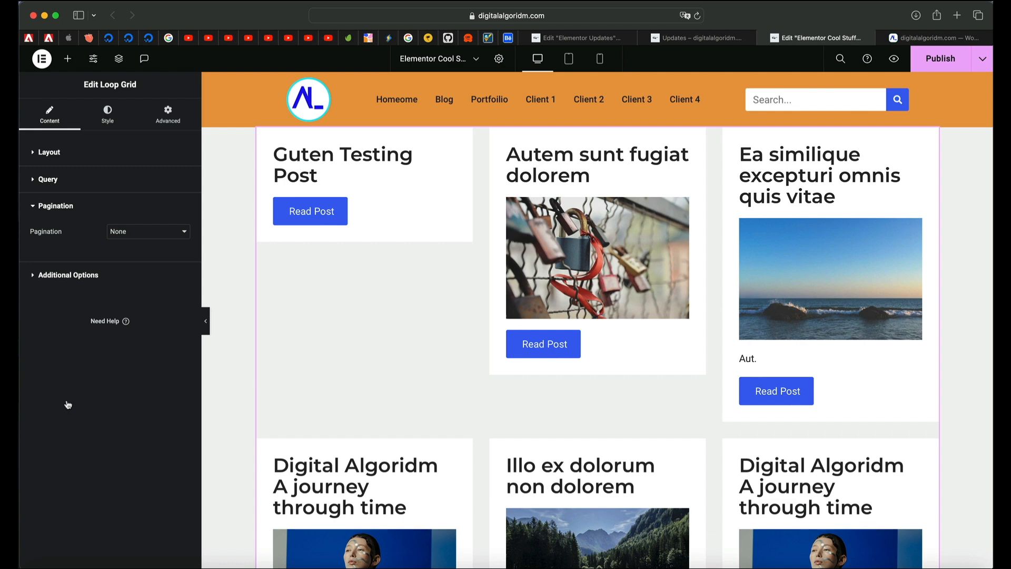
{"action": "left_click", "coordinate": [136, 230]}
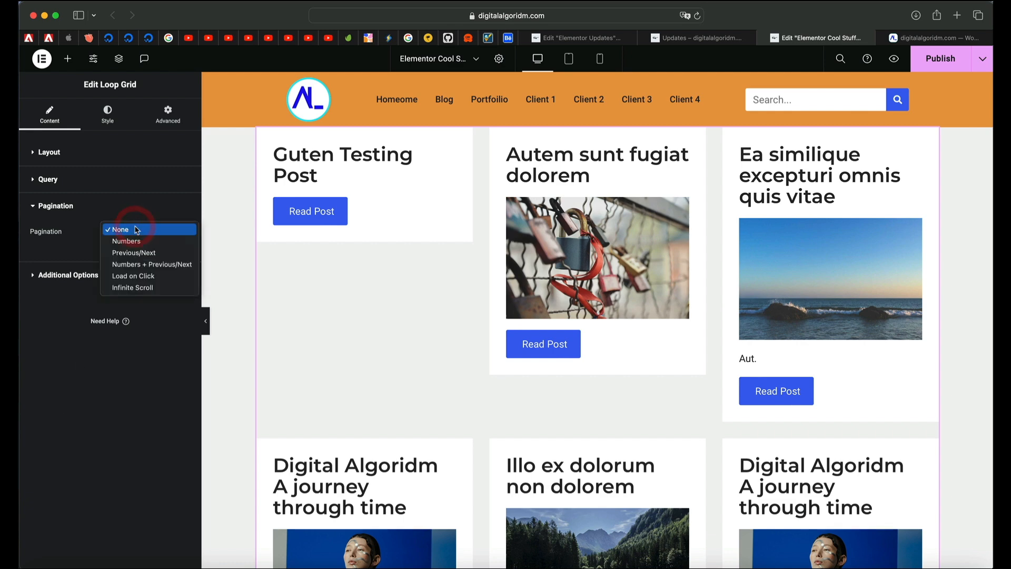
{"action": "left_click", "coordinate": [136, 264]}
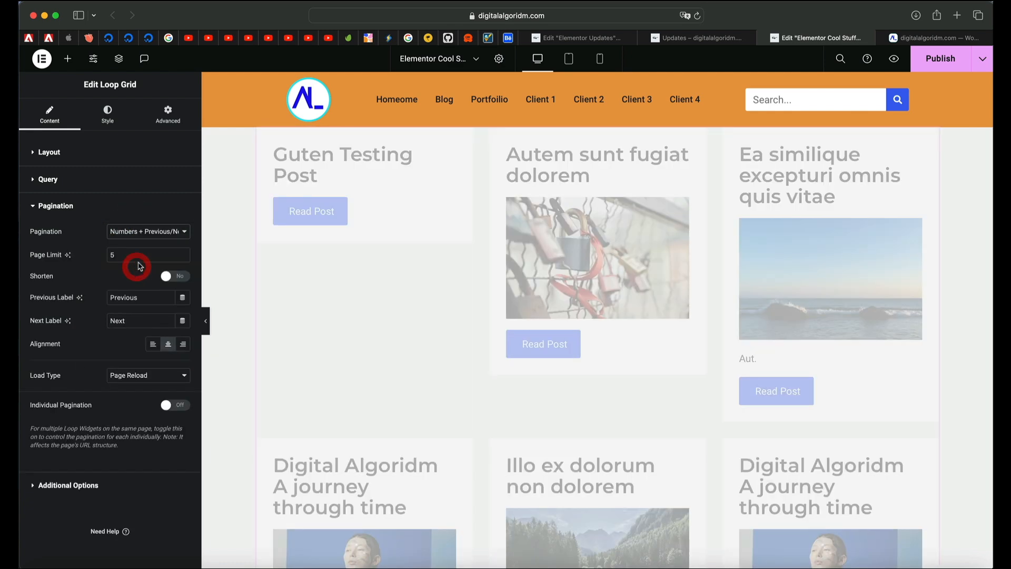
Step: Try the Load on Click and Infinite Scroll pagination types on the Loop Grid, and return to Numbers + Previous/Next
{"action": "left_click", "coordinate": [139, 230]}
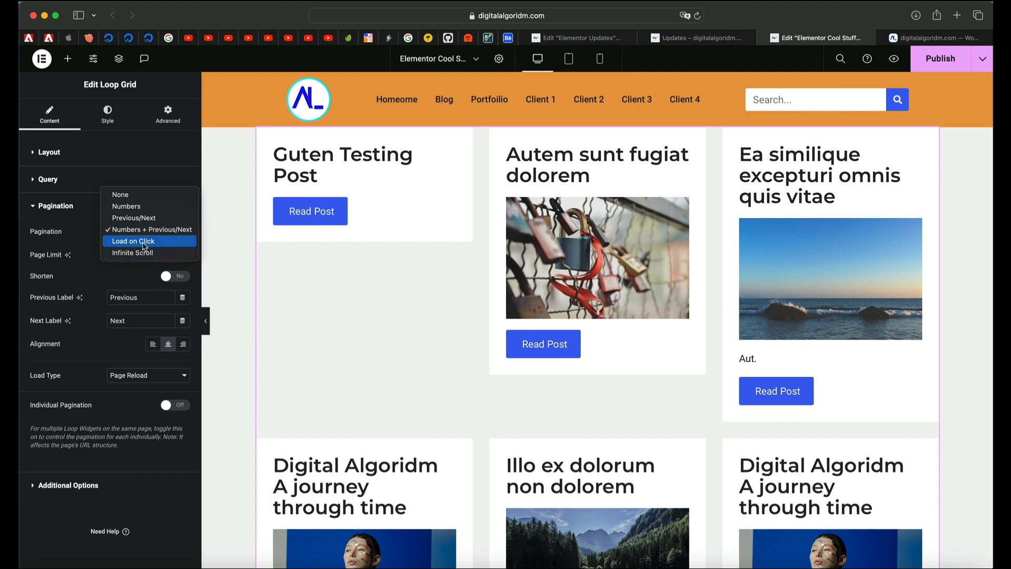
{"action": "left_click", "coordinate": [145, 245]}
{"action": "left_click", "coordinate": [143, 232]}
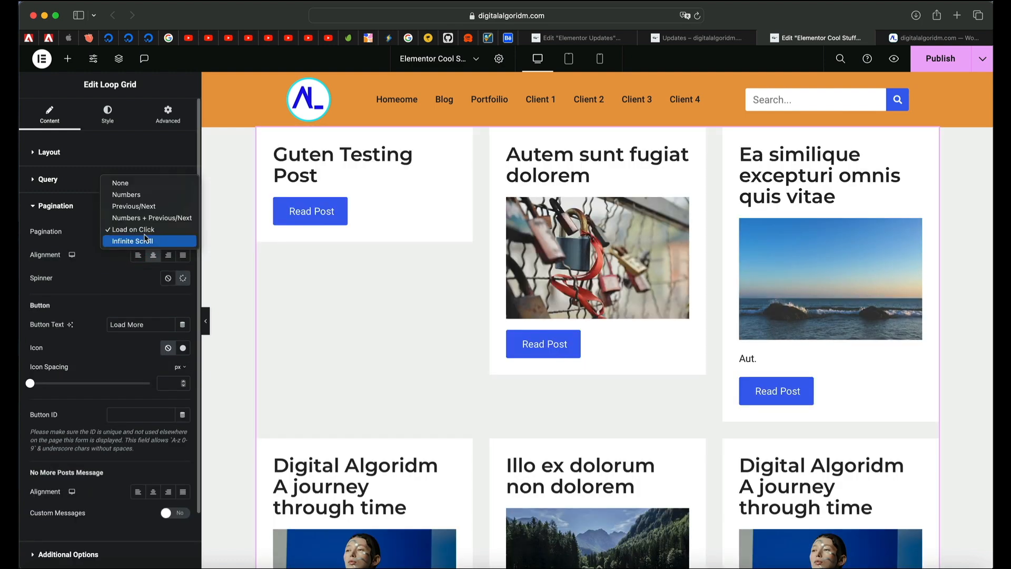
{"action": "left_click", "coordinate": [146, 241]}
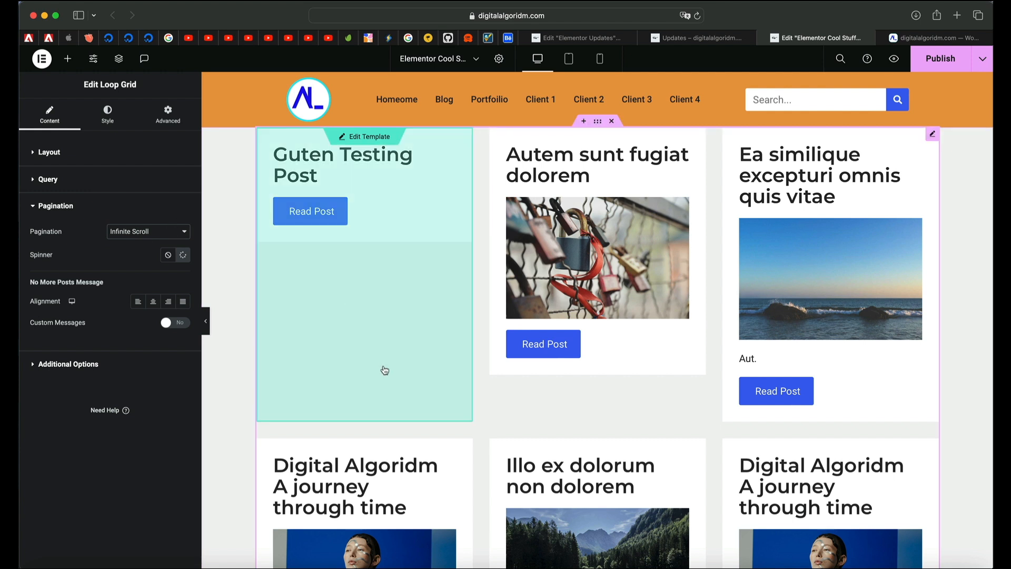
{"action": "scroll", "coordinate": [384, 370], "scroll_direction": "down", "scroll_amount": 1}
{"action": "right_click", "coordinate": [385, 369]}
{"action": "left_click", "coordinate": [148, 232]}
{"action": "left_click", "coordinate": [149, 235]}
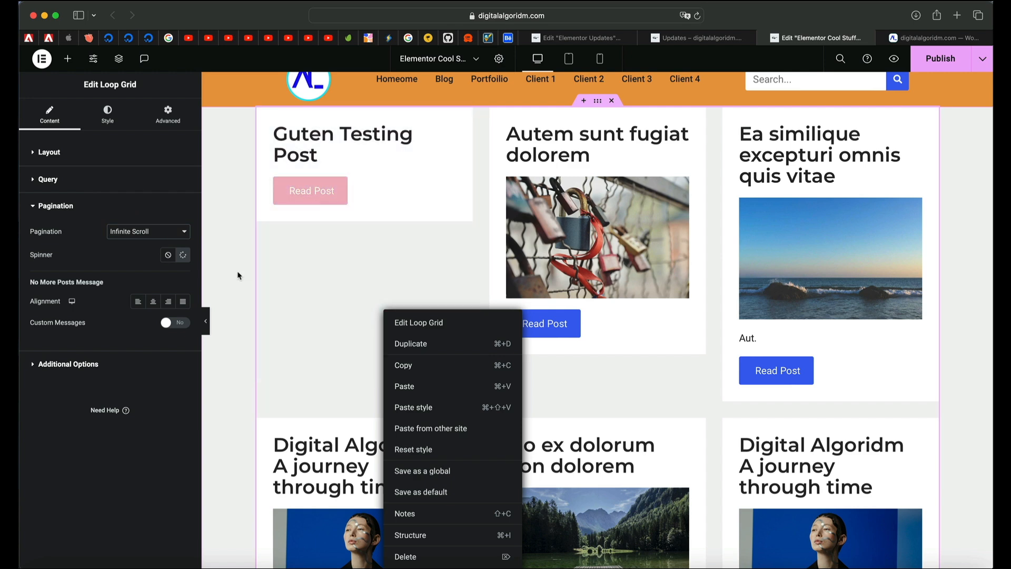
{"action": "left_click", "coordinate": [238, 271]}
{"action": "left_click", "coordinate": [136, 230]}
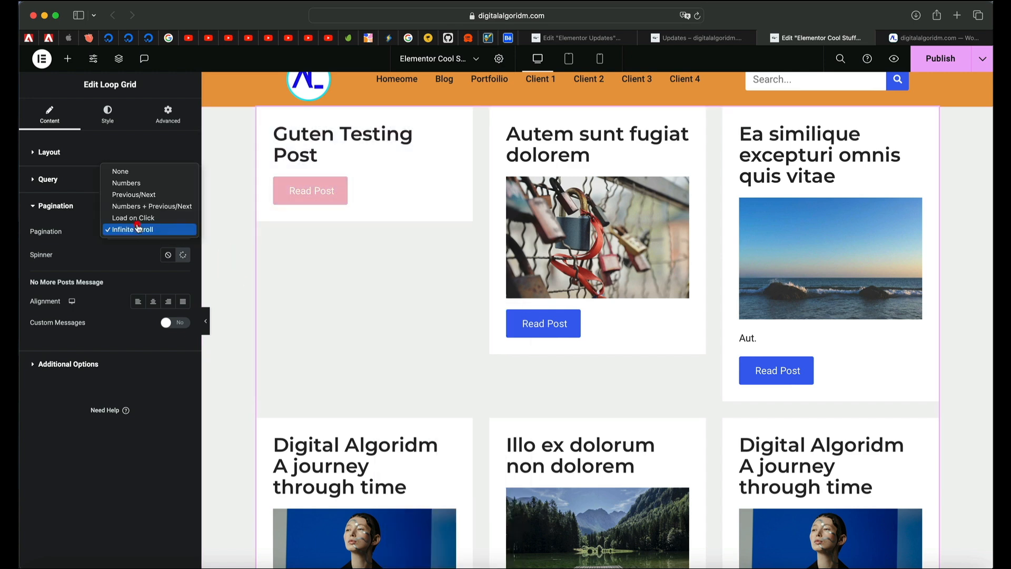
{"action": "left_click", "coordinate": [138, 206]}
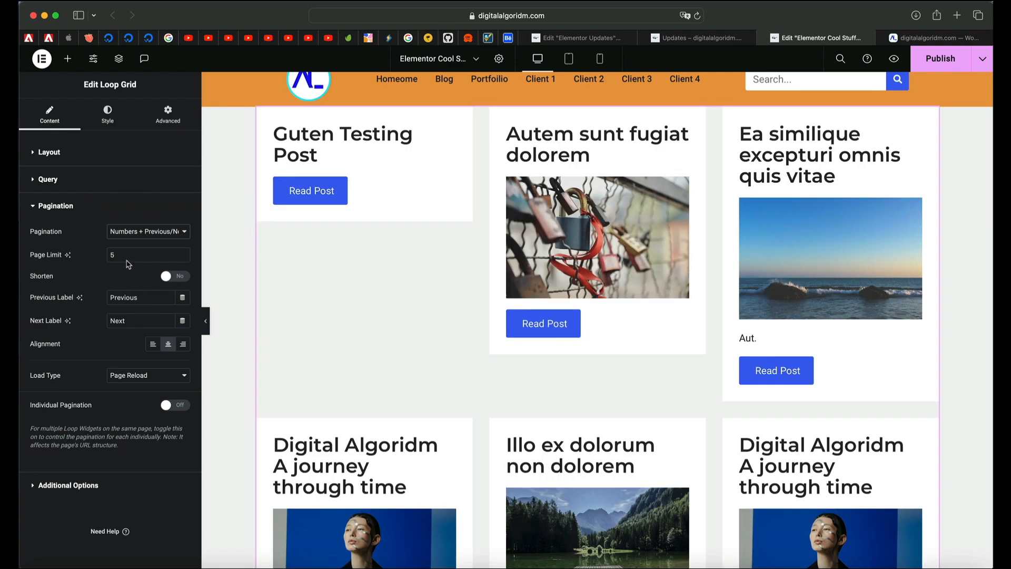
Step: Clear the pagination's page limit, turn on Individual Pagination, and check the page numbers below the grid
{"action": "key", "text": "BackSpace"}
{"action": "left_click", "coordinate": [175, 405]}
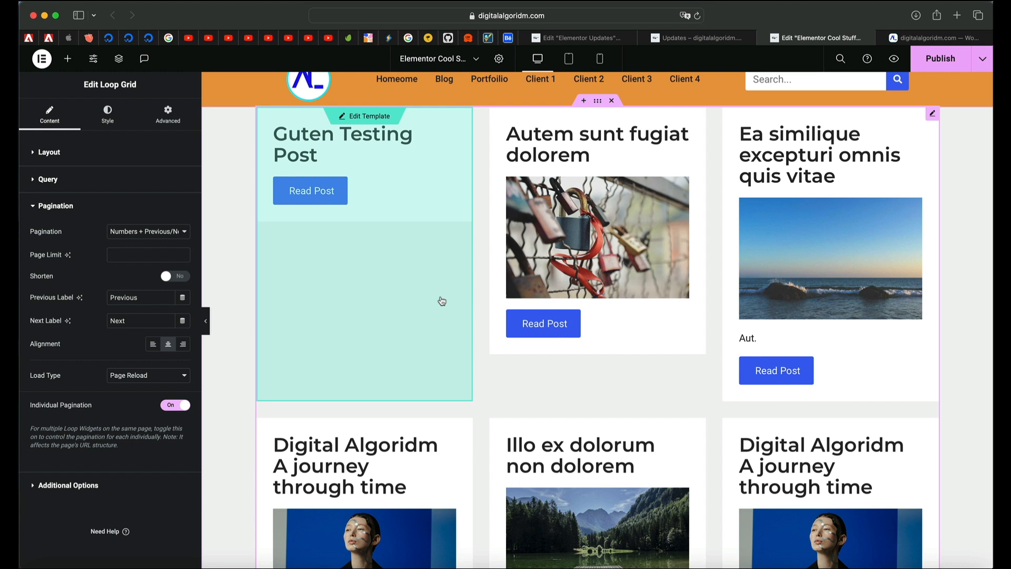
{"action": "scroll", "coordinate": [341, 346], "scroll_direction": "down", "scroll_amount": 5}
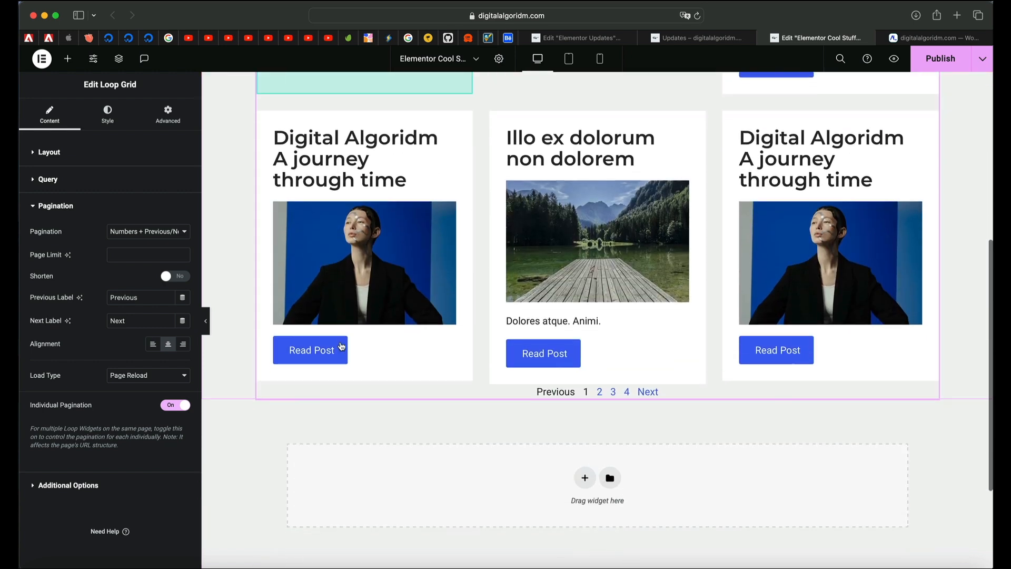
{"action": "scroll", "coordinate": [472, 327], "scroll_direction": "up", "scroll_amount": 5}
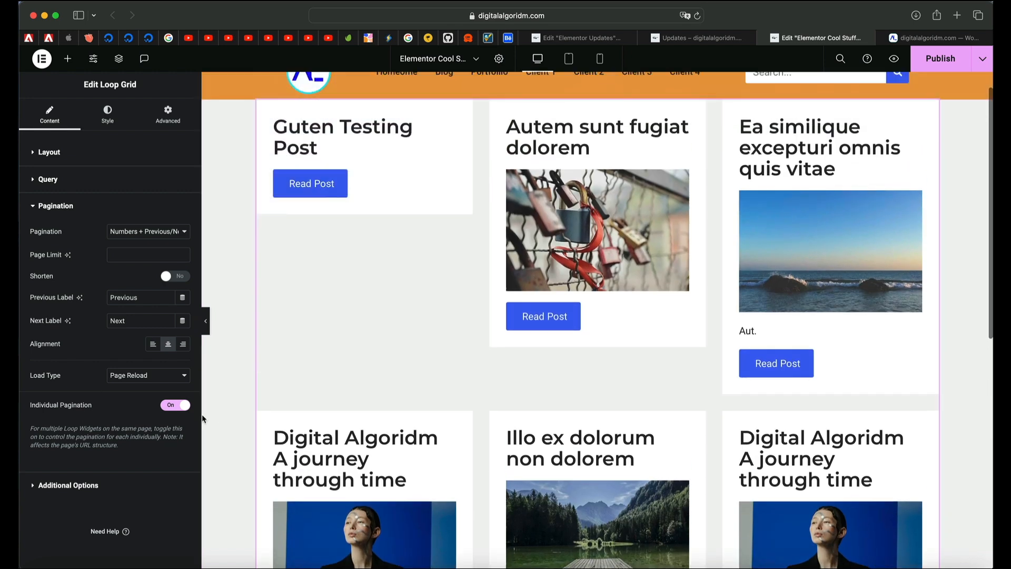
Step: Keep the pagination type at Numbers + Previous/Next, set the load type to AJAX, and publish the page
{"action": "left_click", "coordinate": [144, 232]}
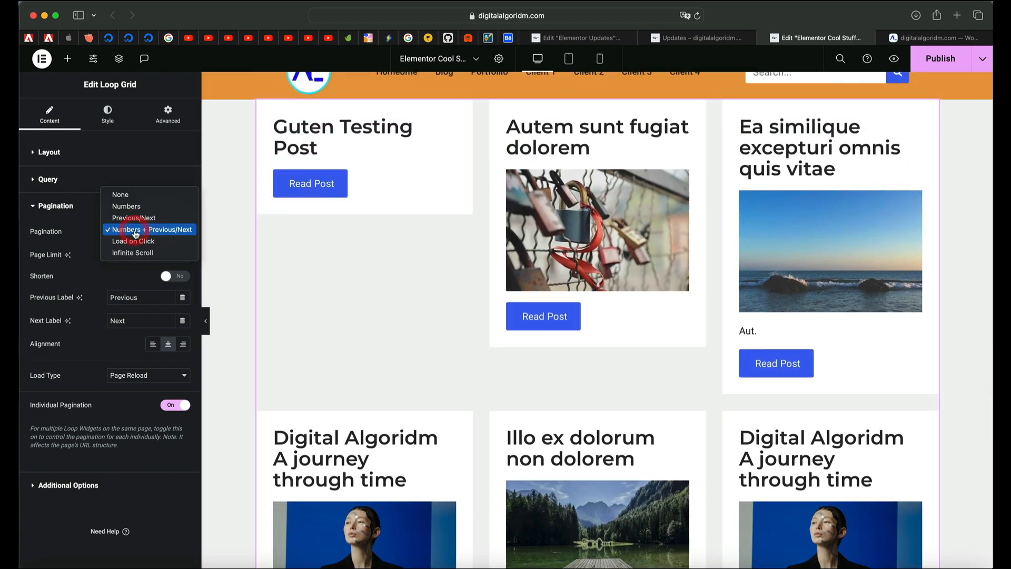
{"action": "left_click", "coordinate": [115, 238]}
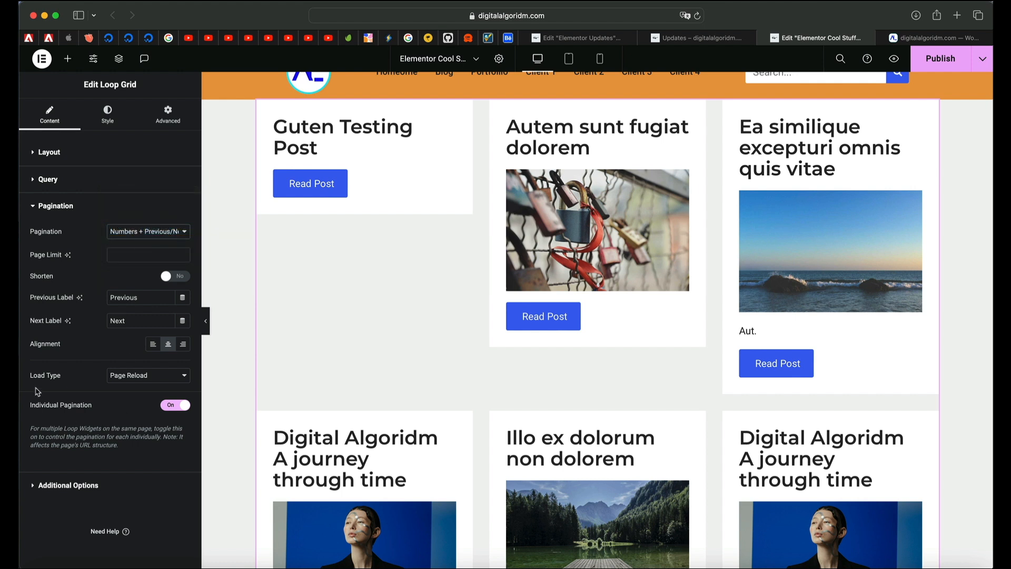
{"action": "left_click", "coordinate": [163, 381]}
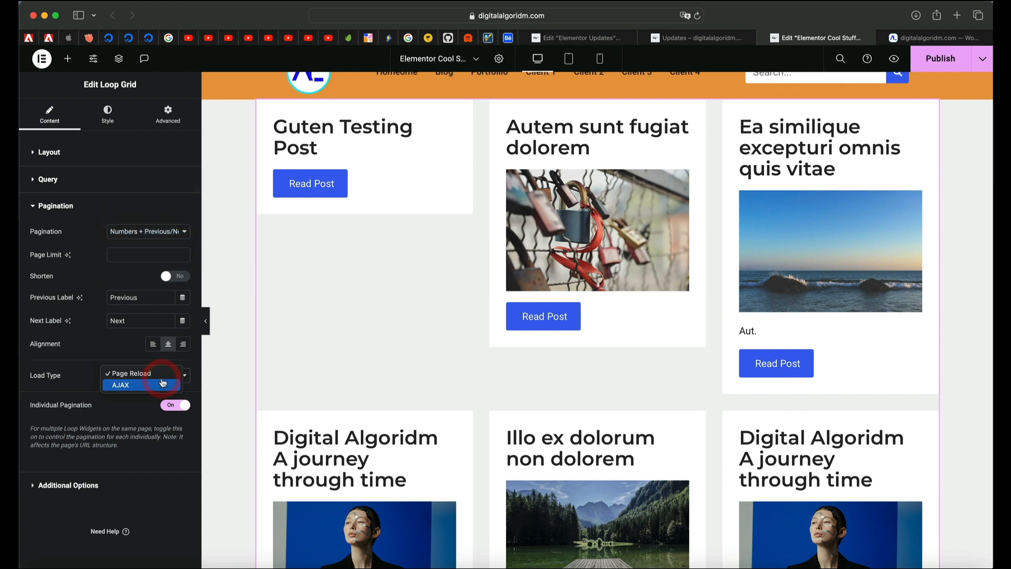
{"action": "left_click", "coordinate": [151, 386]}
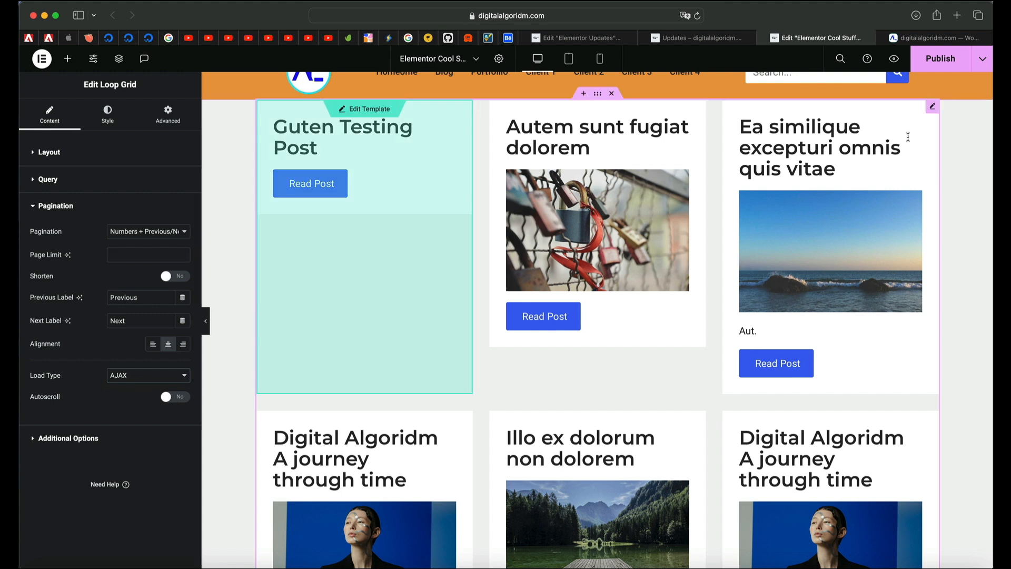
{"action": "left_click", "coordinate": [937, 58]}
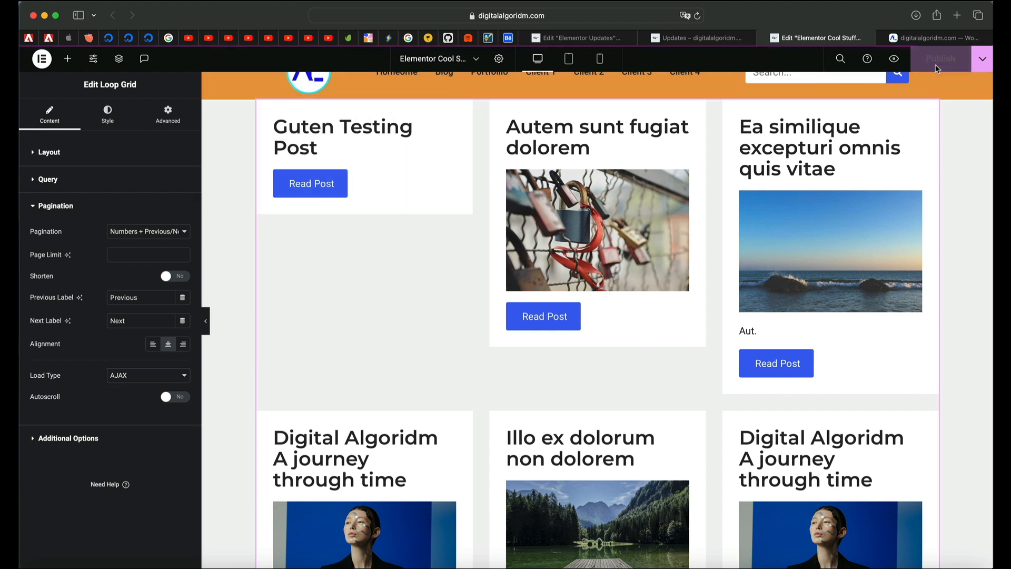
Step: Preview the Cool Stuff page and go through pages 2, 3 and 4 of the grid to check the AJAX loading
{"action": "left_click", "coordinate": [895, 58]}
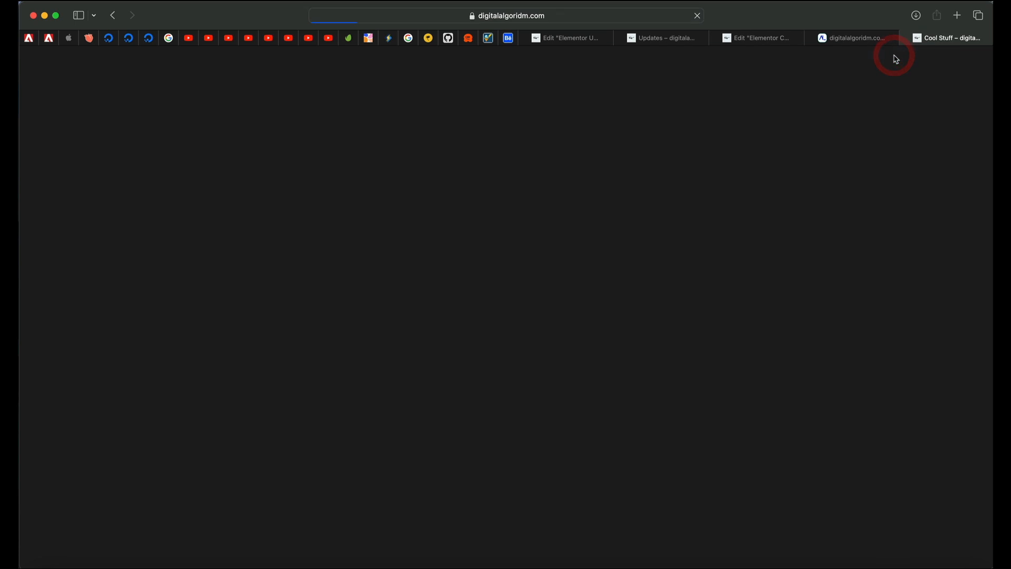
{"action": "scroll", "coordinate": [420, 269], "scroll_direction": "down", "scroll_amount": 6}
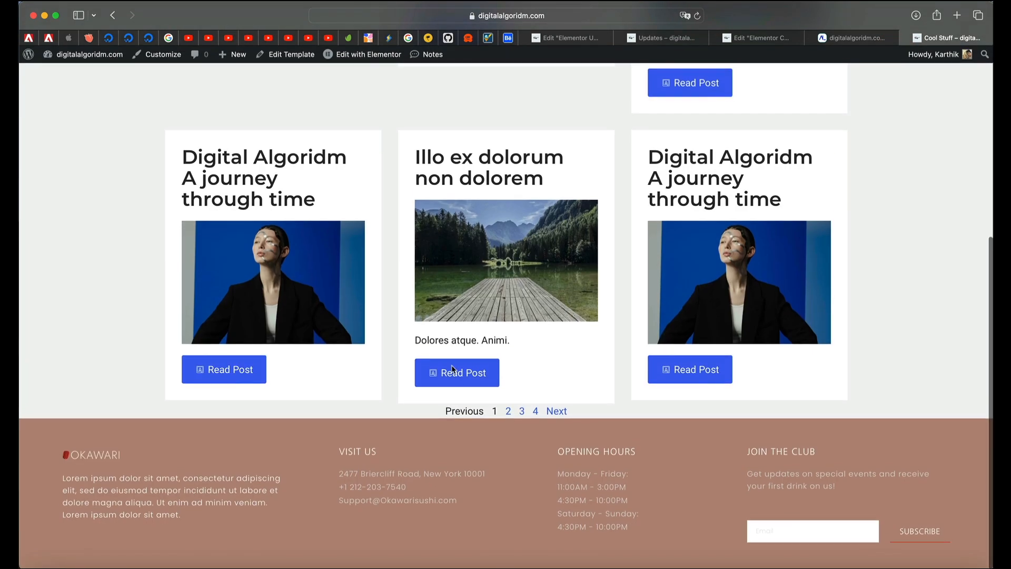
{"action": "left_click", "coordinate": [509, 412]}
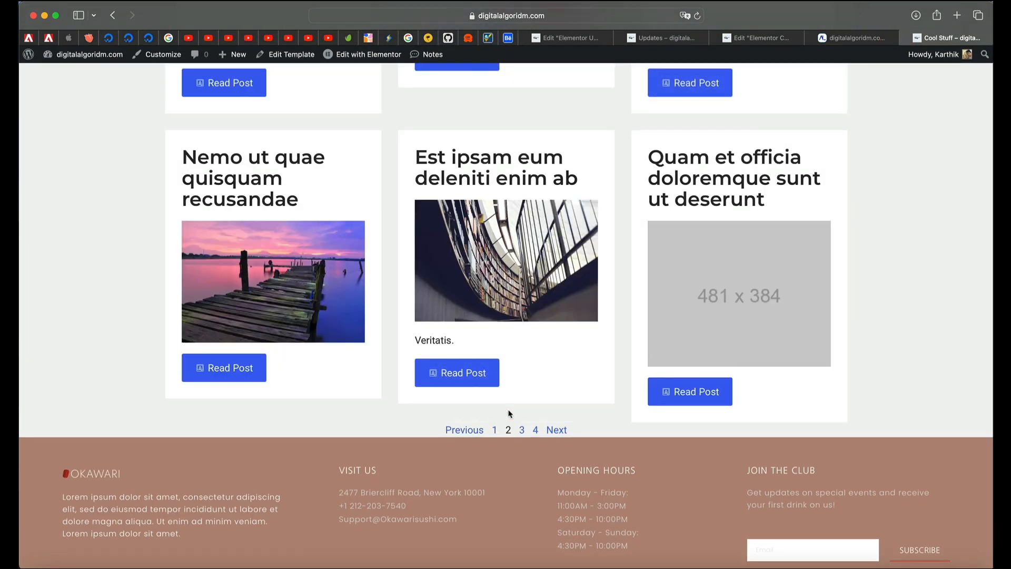
{"action": "left_click", "coordinate": [521, 431]}
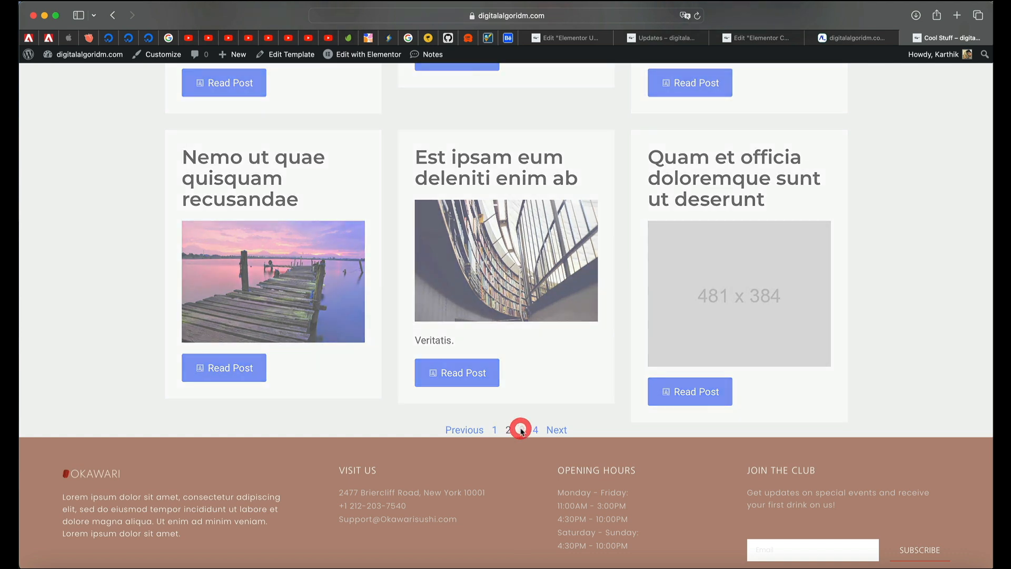
{"action": "scroll", "coordinate": [518, 314], "scroll_direction": "up", "scroll_amount": 6}
{"action": "scroll", "coordinate": [437, 278], "scroll_direction": "down", "scroll_amount": 1}
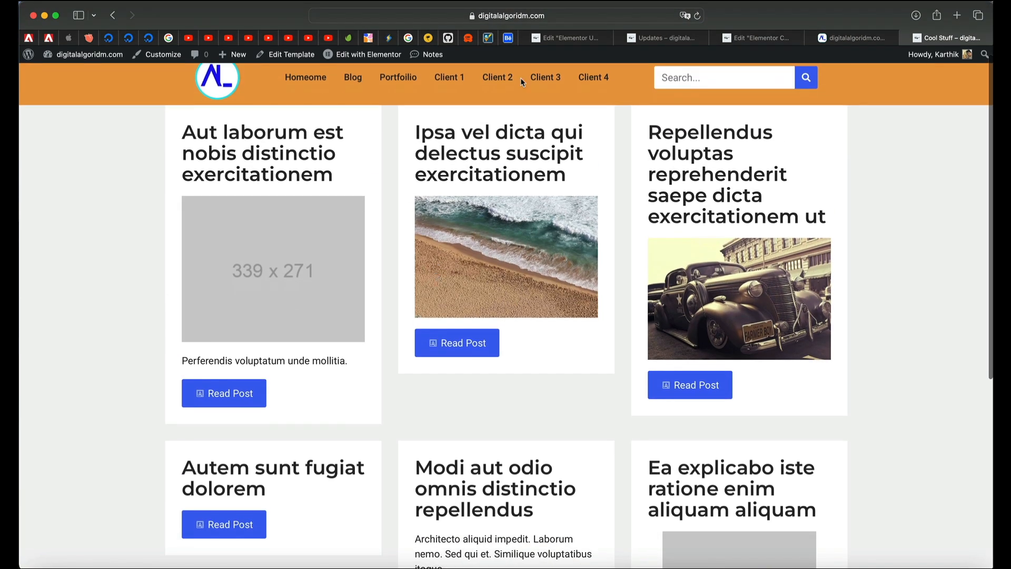
{"action": "scroll", "coordinate": [538, 313], "scroll_direction": "down", "scroll_amount": 6}
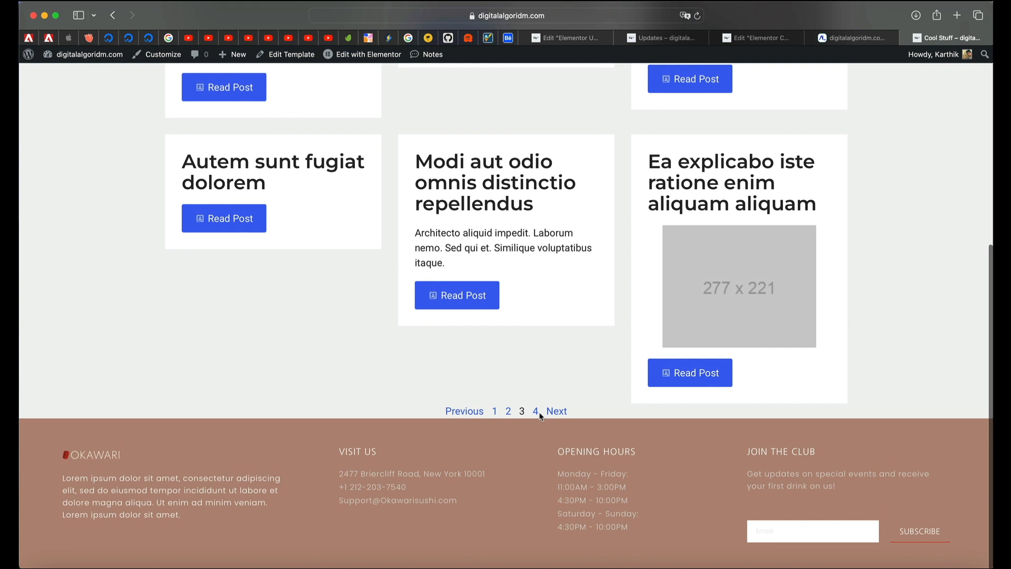
{"action": "left_click", "coordinate": [536, 411]}
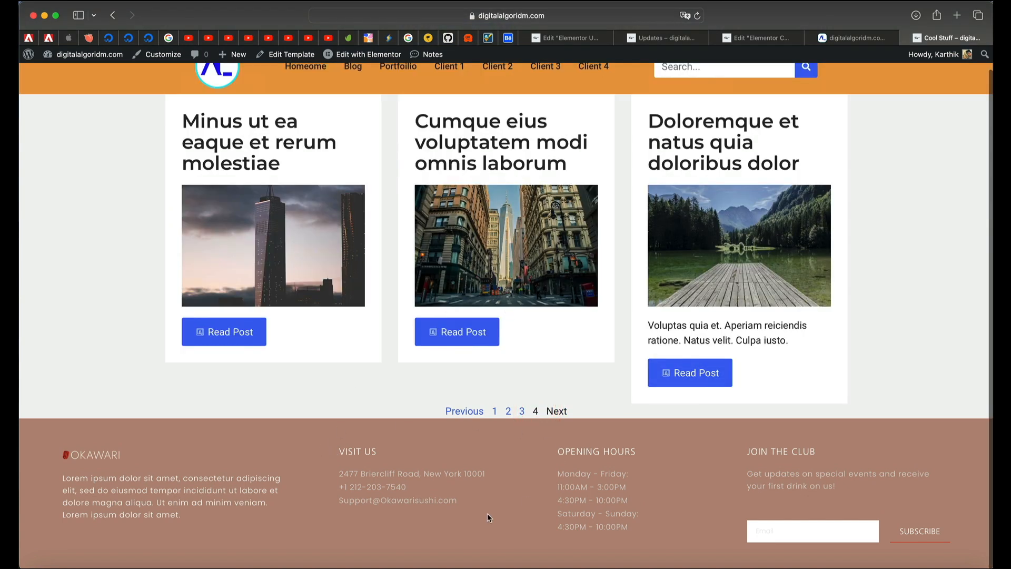
{"action": "scroll", "coordinate": [488, 116], "scroll_direction": "up", "scroll_amount": 1}
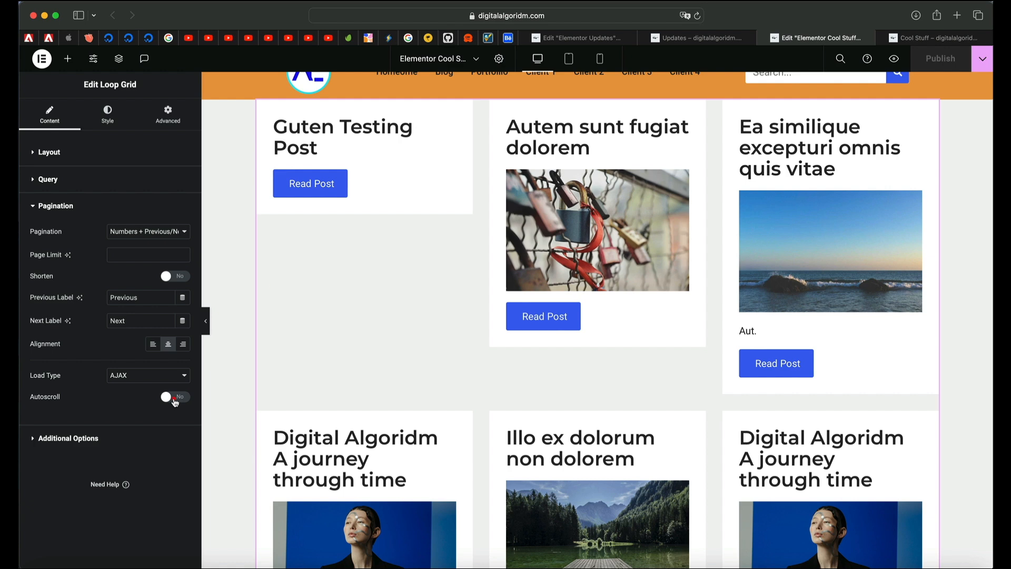
Step: Turn on Autoscroll for the Loop Grid's pagination with an offset of 50, and save the page
{"action": "left_click", "coordinate": [175, 397]}
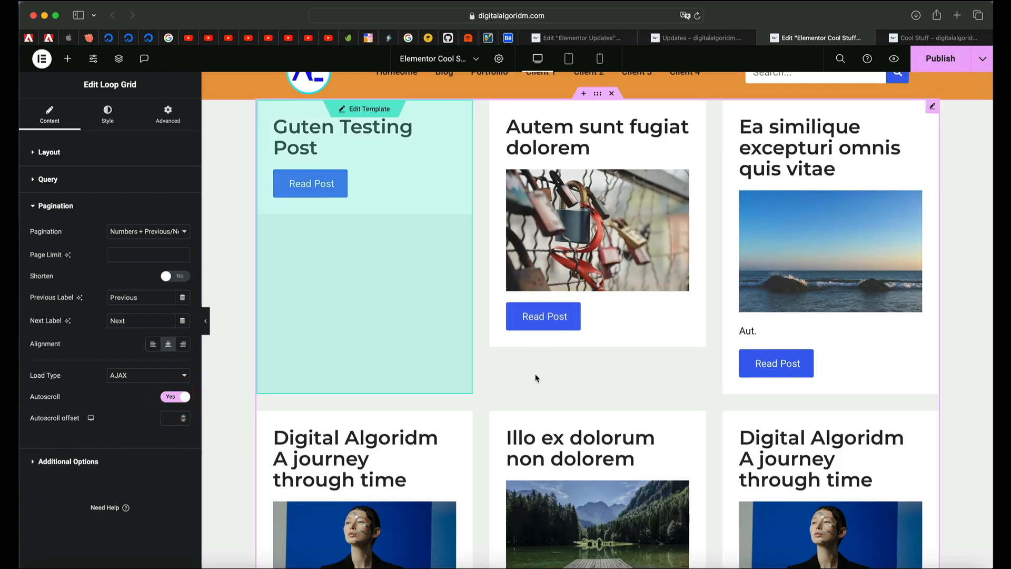
{"action": "left_click", "coordinate": [171, 416]}
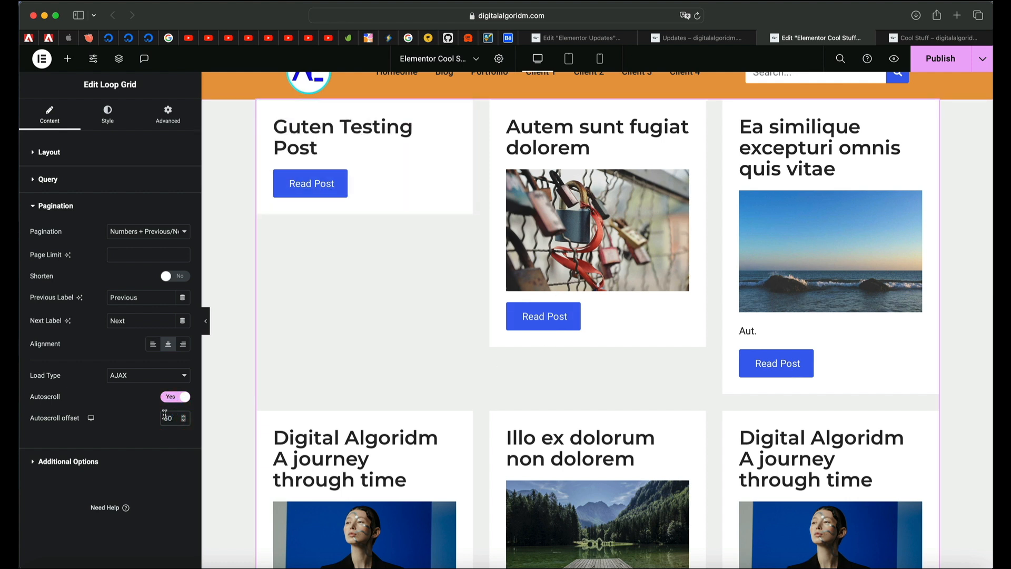
{"action": "key", "text": "super+s"}
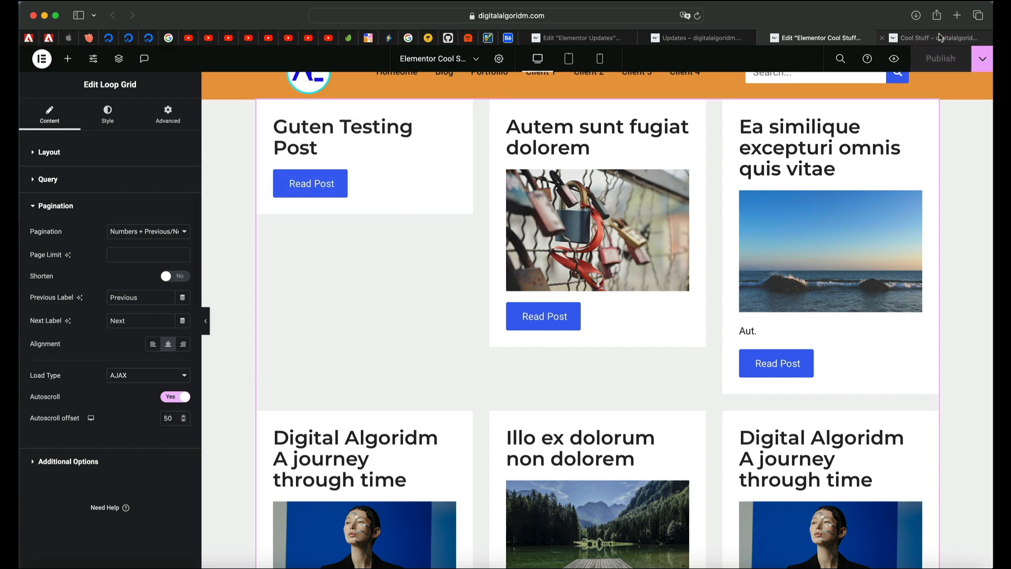
Step: Reload the live Cool Stuff page and open page 3 of the grid to check the autoscroll
{"action": "left_click", "coordinate": [932, 38]}
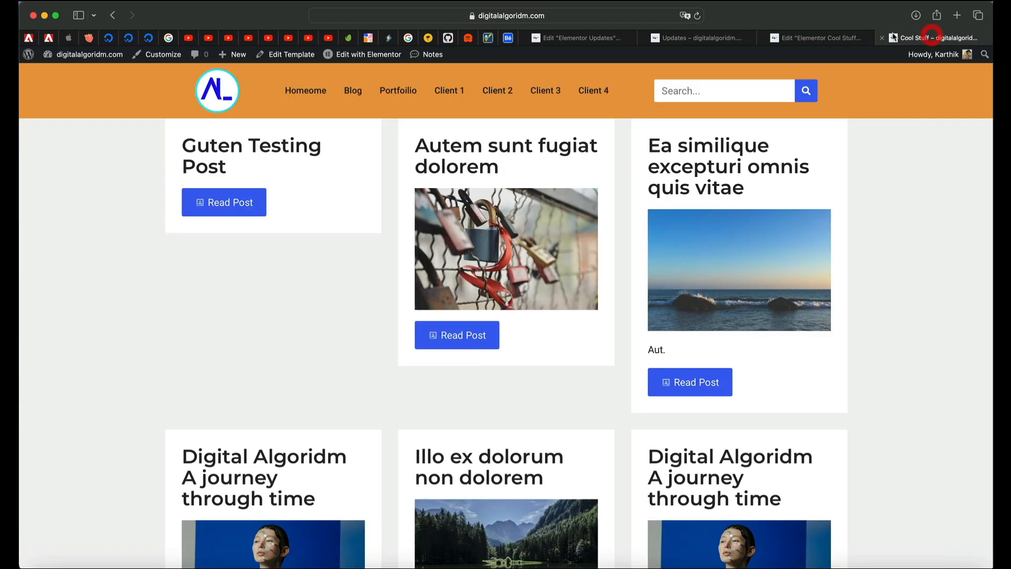
{"action": "left_click", "coordinate": [697, 17]}
{"action": "scroll", "coordinate": [579, 316], "scroll_direction": "down", "scroll_amount": 10}
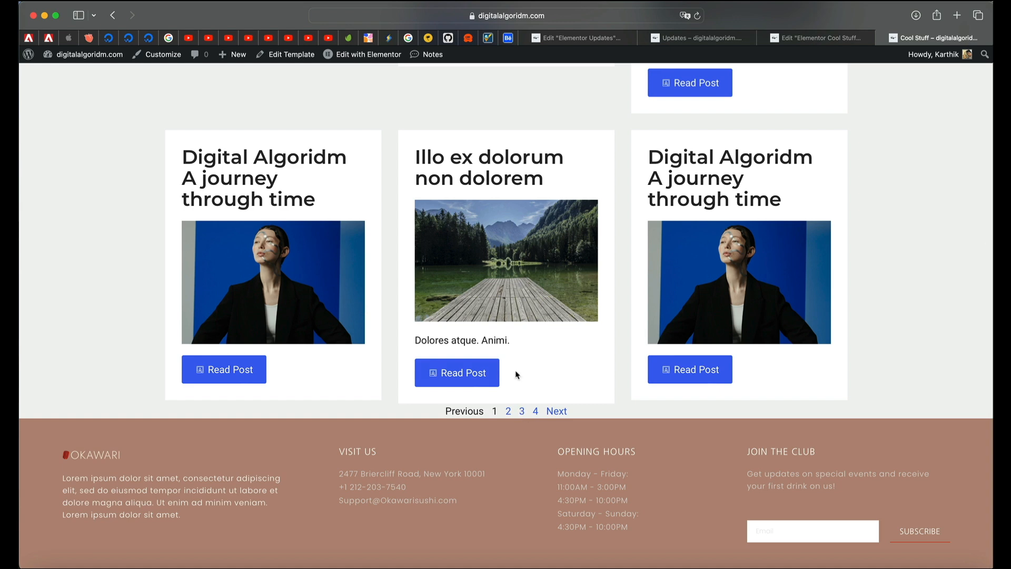
{"action": "scroll", "coordinate": [531, 339], "scroll_direction": "up", "scroll_amount": 7}
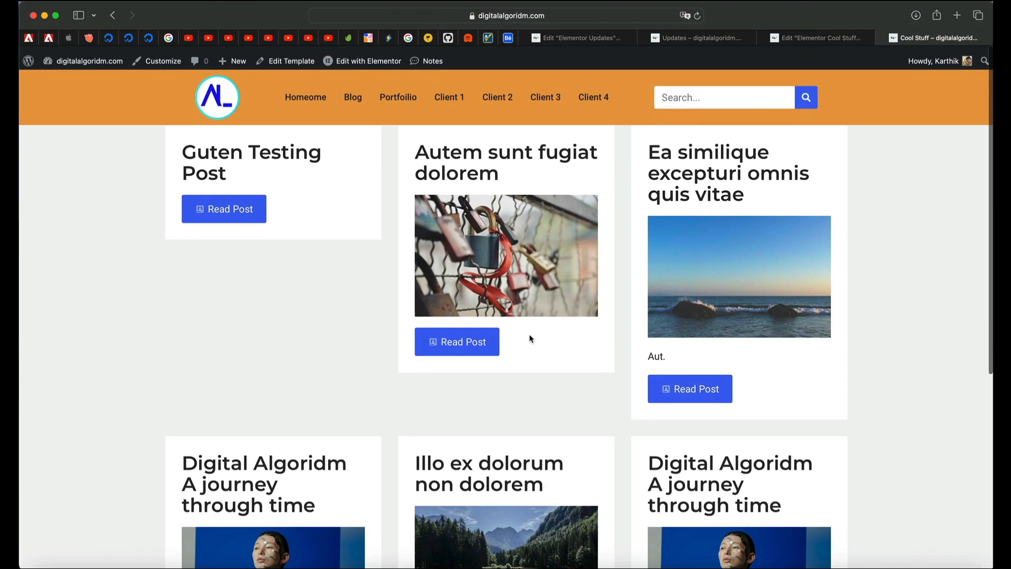
{"action": "scroll", "coordinate": [531, 339], "scroll_direction": "down", "scroll_amount": 7}
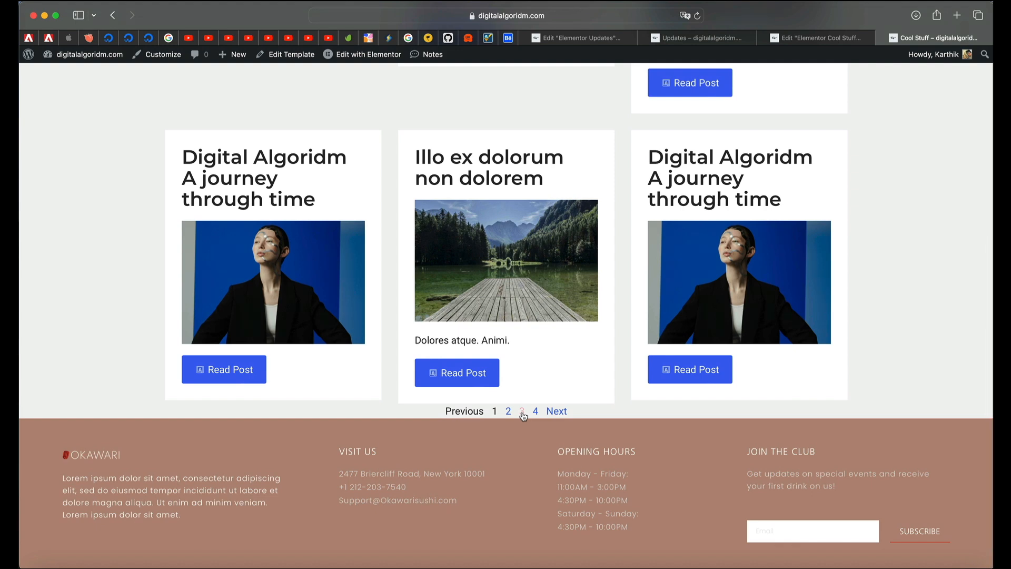
{"action": "left_click", "coordinate": [523, 414]}
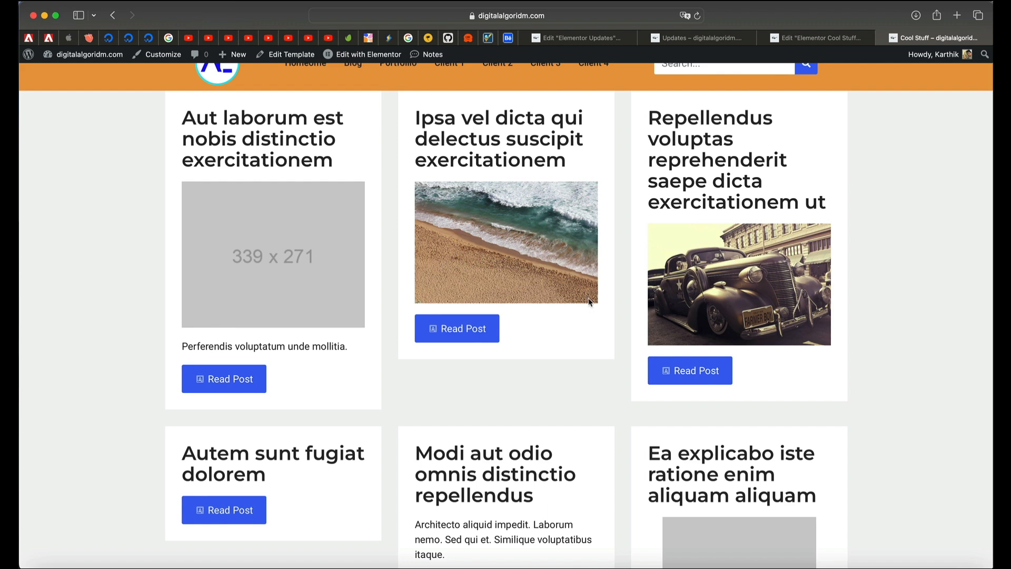
Step: Return to the Elementor editor, set the pagination's autoscroll offset to 100, and publish the page
{"action": "left_click", "coordinate": [836, 38]}
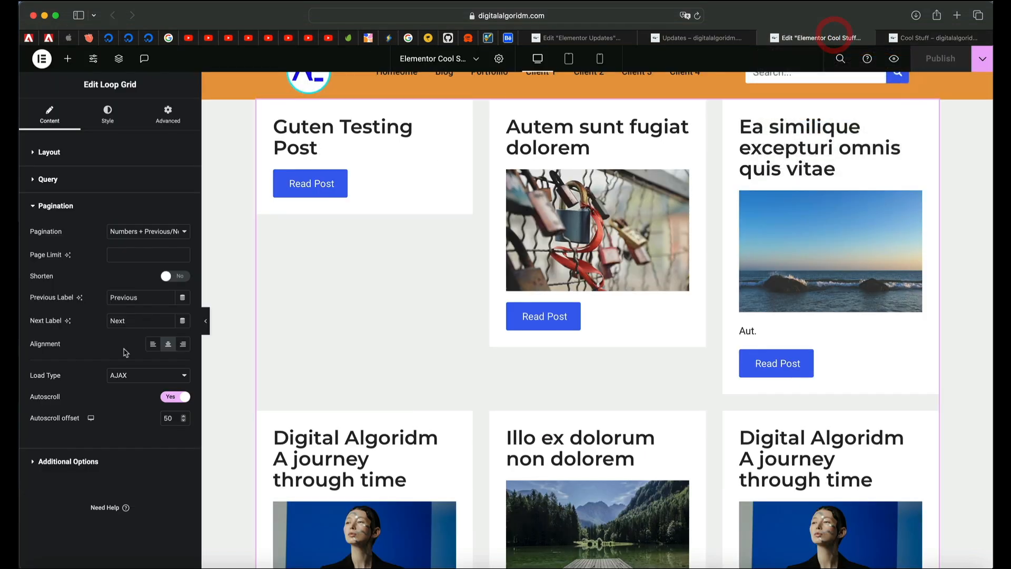
{"action": "left_click", "coordinate": [170, 418]}
{"action": "double_click", "coordinate": [171, 417]}
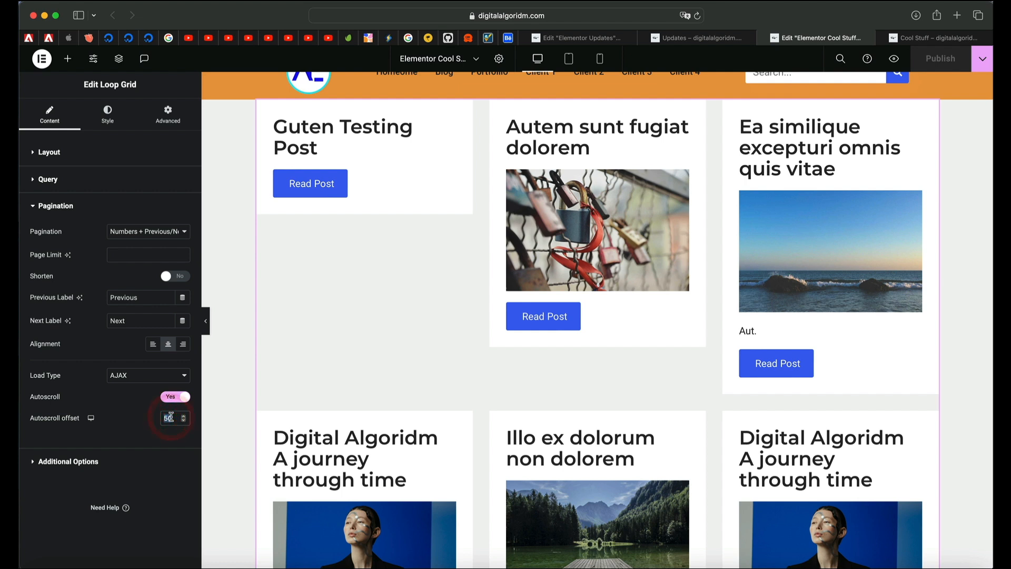
{"action": "type", "text": "1"}
{"action": "key", "text": "BackSpace"}
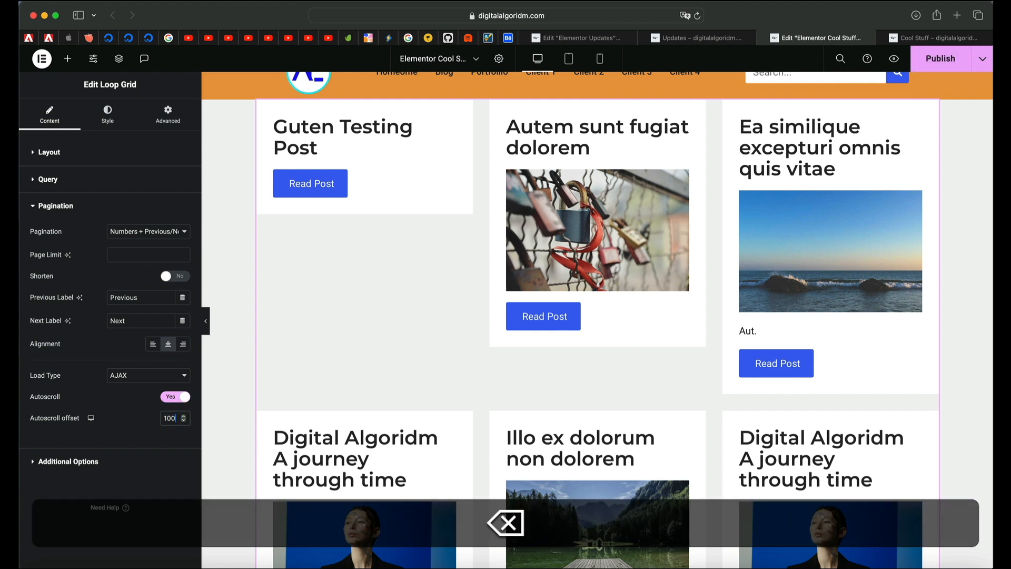
{"action": "left_click", "coordinate": [939, 58]}
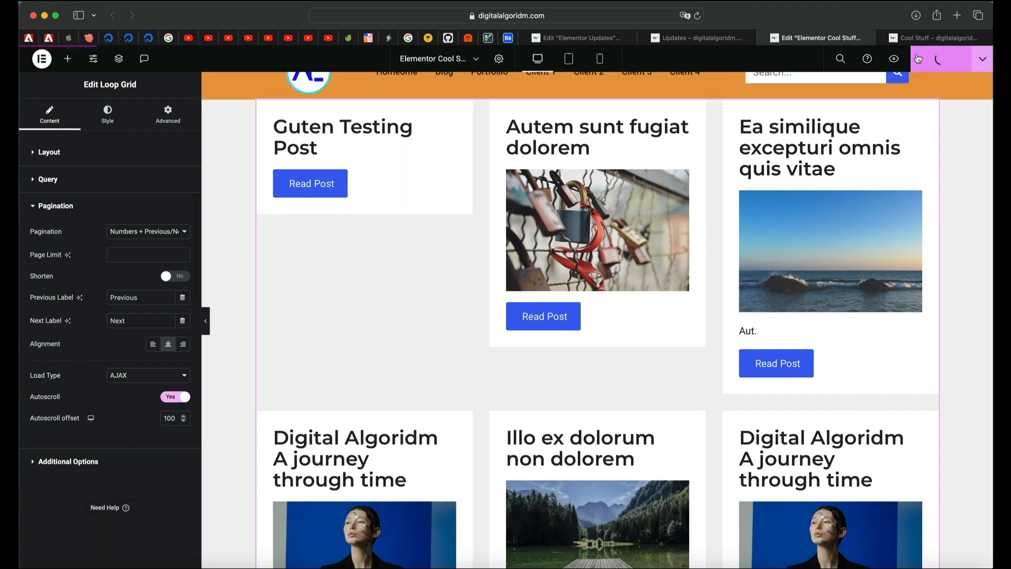
Step: Preview the page again and switch between the grid's pages, starting with 4 and 3, to check the new autoscroll offset
{"action": "left_click", "coordinate": [894, 59]}
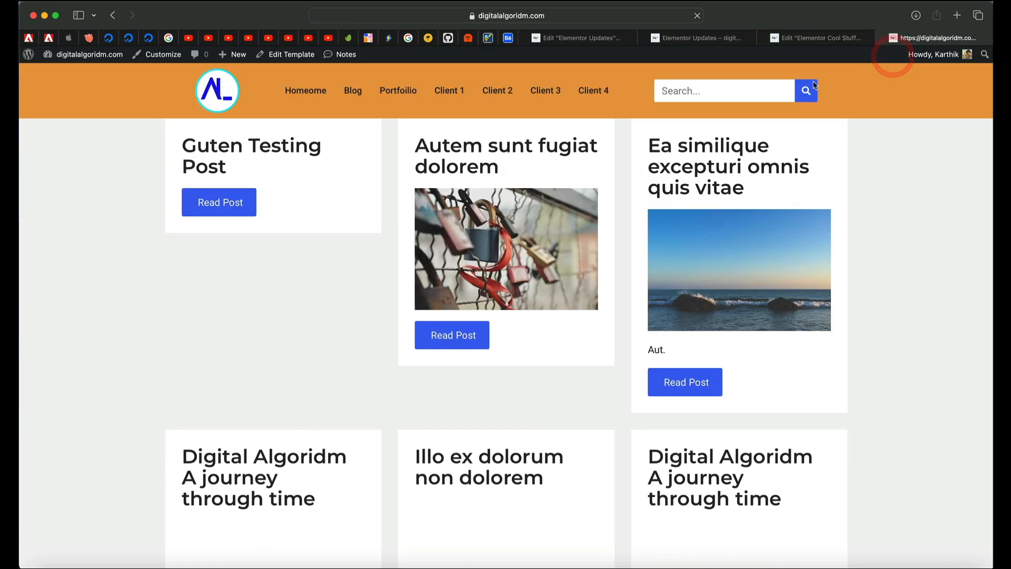
{"action": "scroll", "coordinate": [630, 320], "scroll_direction": "down", "scroll_amount": 10}
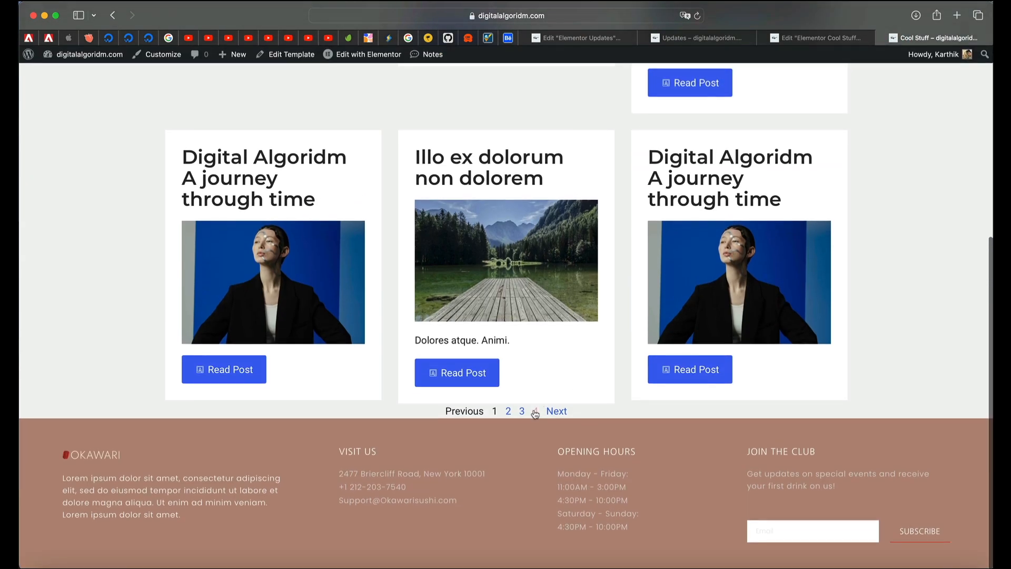
{"action": "left_click", "coordinate": [534, 409]}
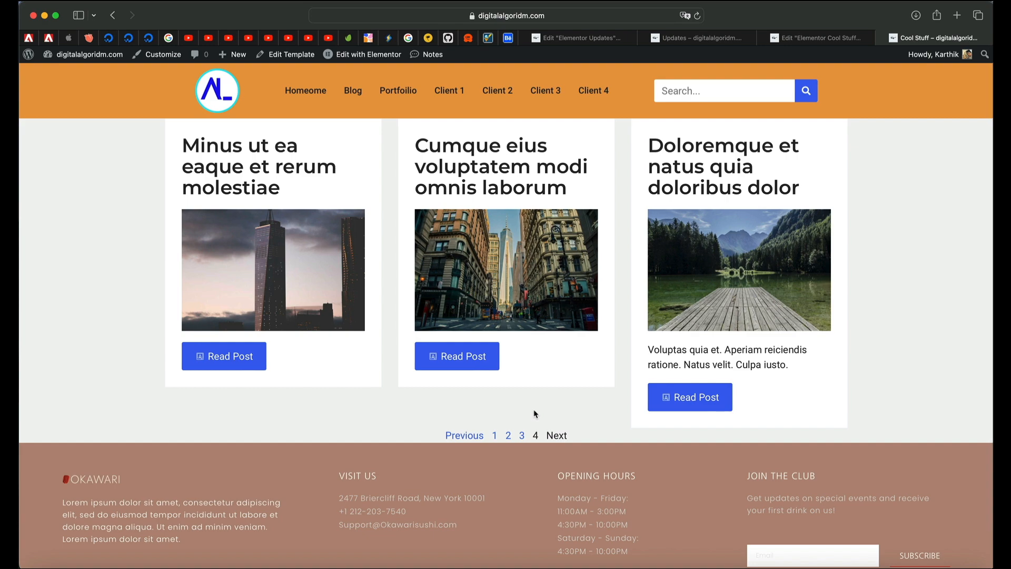
{"action": "left_click", "coordinate": [522, 435]}
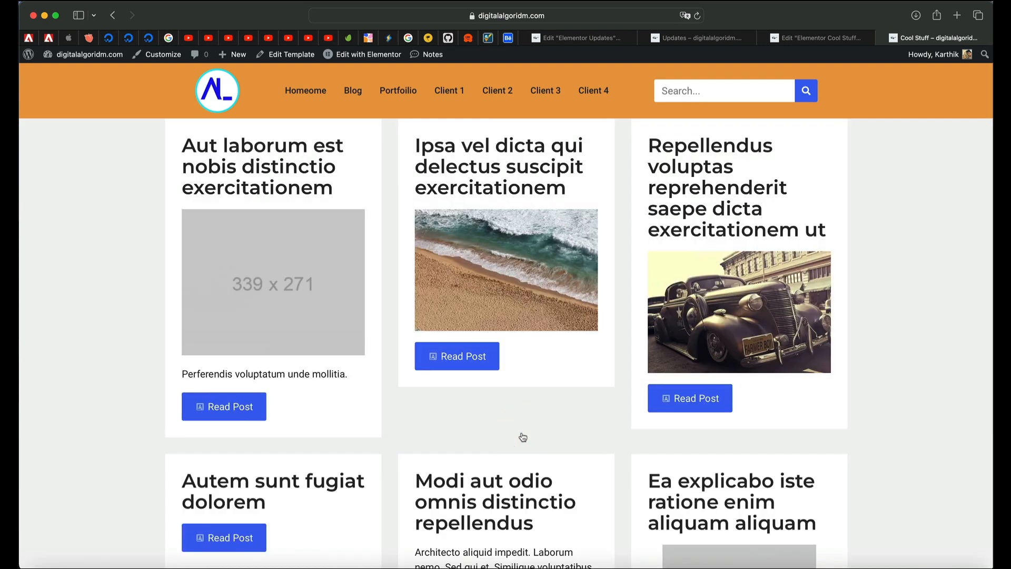
{"action": "scroll", "coordinate": [519, 448], "scroll_direction": "down", "scroll_amount": 1}
{"action": "scroll", "coordinate": [518, 445], "scroll_direction": "down", "scroll_amount": 5}
{"action": "left_click", "coordinate": [514, 410]}
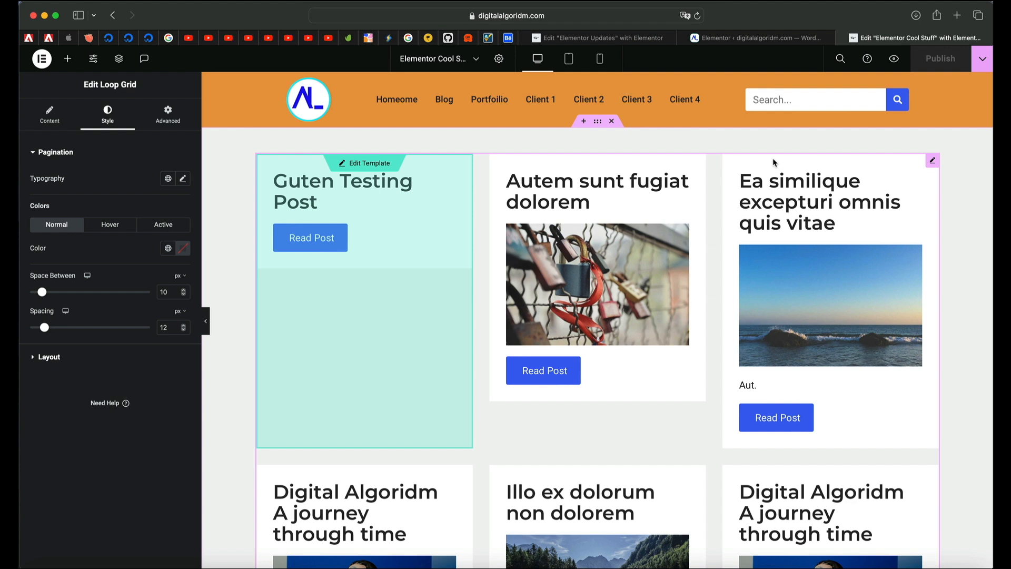
Step: Search the widgets for "filter", and open the Loop Grid's content settings
{"action": "left_click", "coordinate": [67, 59]}
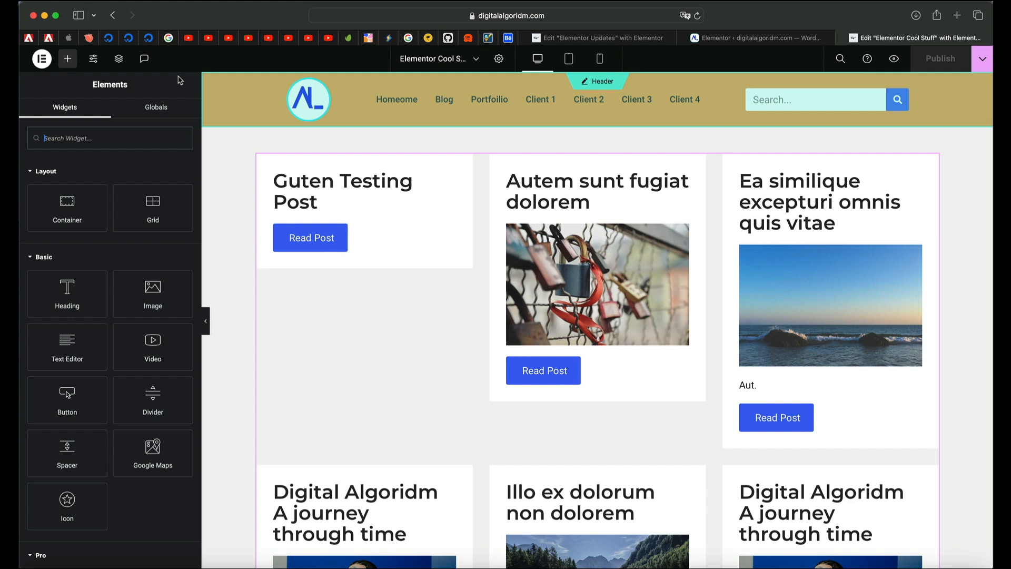
{"action": "left_click", "coordinate": [118, 138]}
{"action": "left_click", "coordinate": [109, 138]}
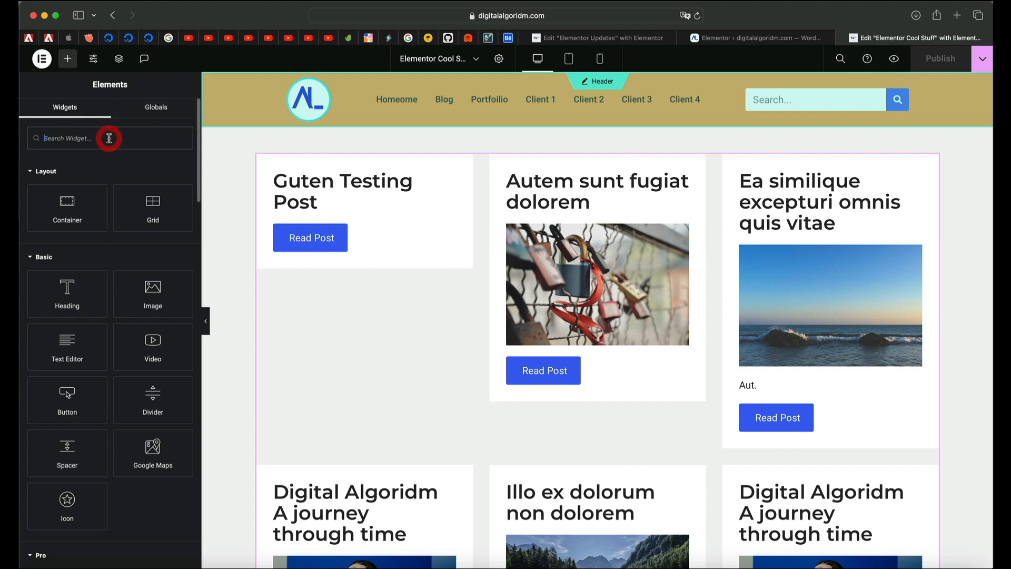
{"action": "type", "text": "filter"}
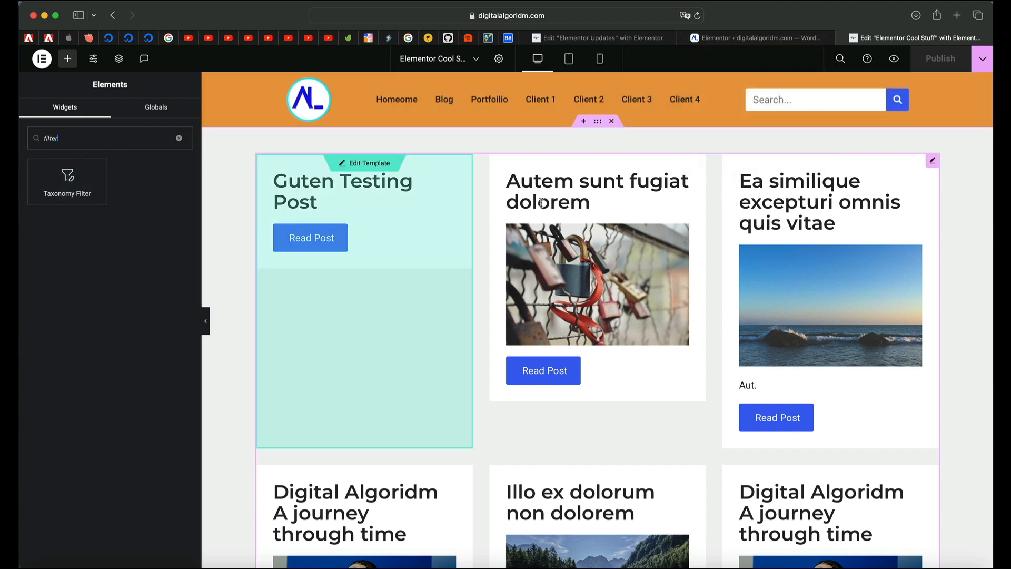
{"action": "left_click", "coordinate": [930, 164]}
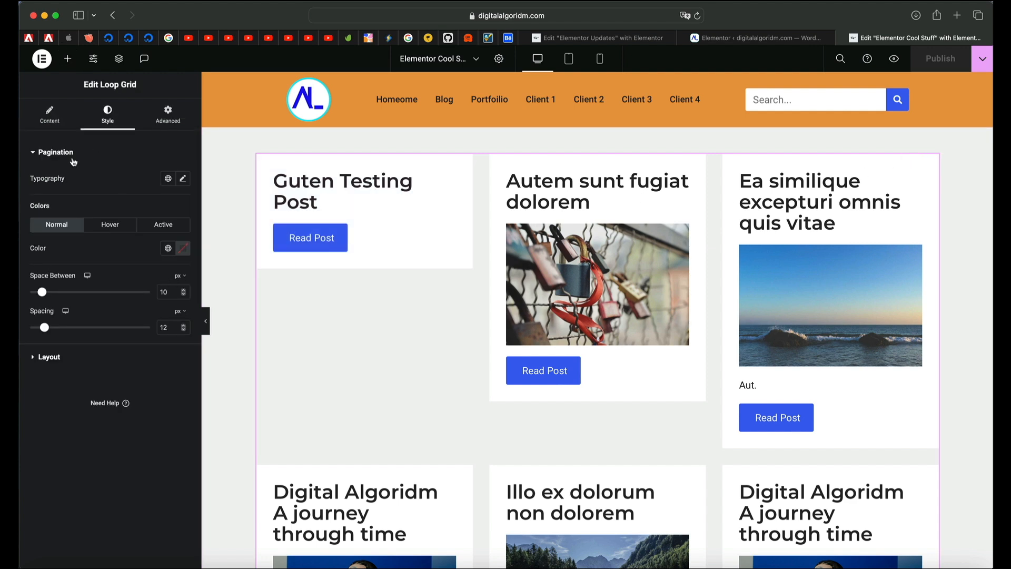
{"action": "left_click", "coordinate": [50, 112]}
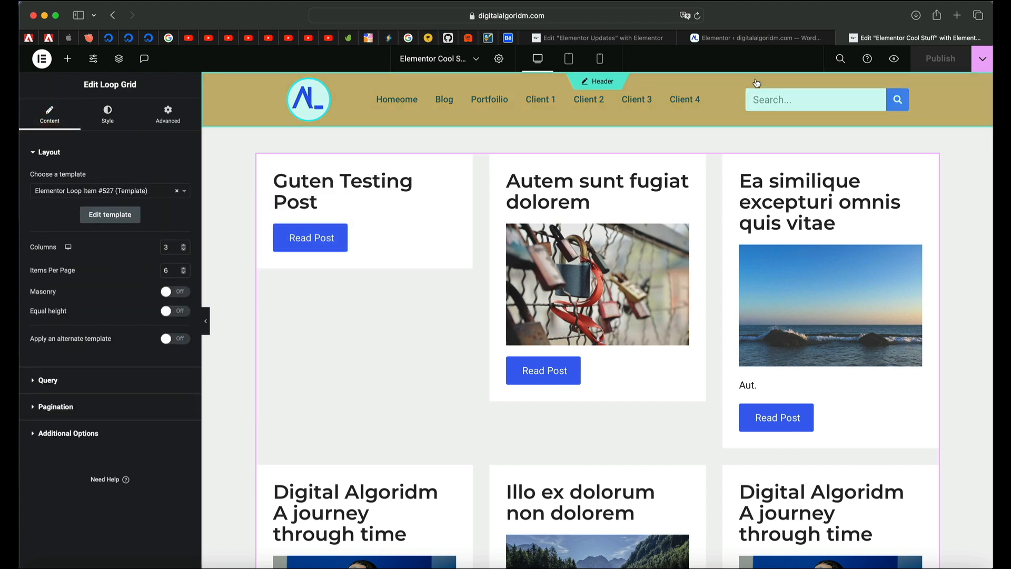
Step: Switch to the Elementor features settings, set the Taxonomy Filter experiment to Active, and save the changes
{"action": "left_click", "coordinate": [737, 38]}
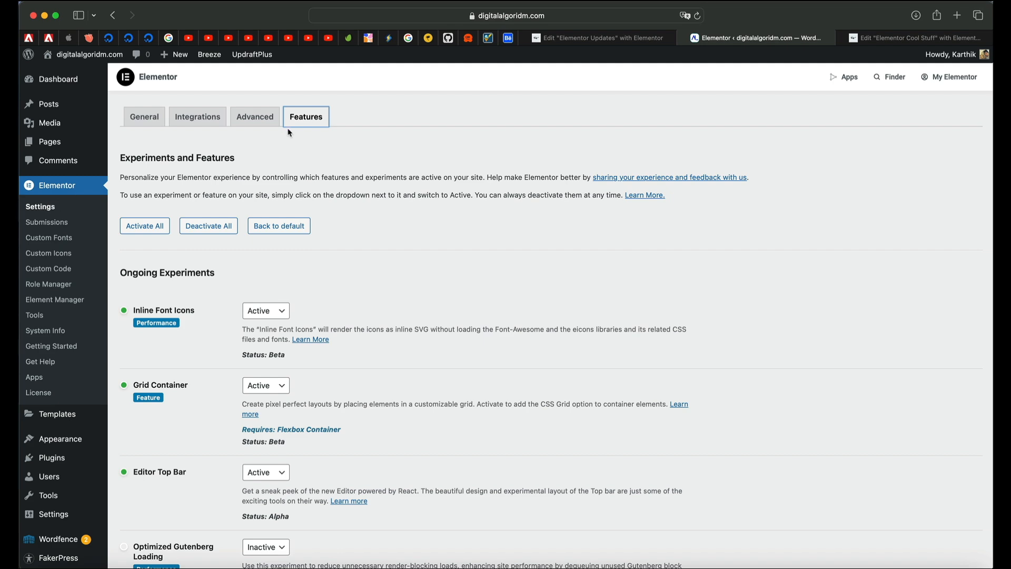
{"action": "scroll", "coordinate": [194, 350], "scroll_direction": "down", "scroll_amount": 15}
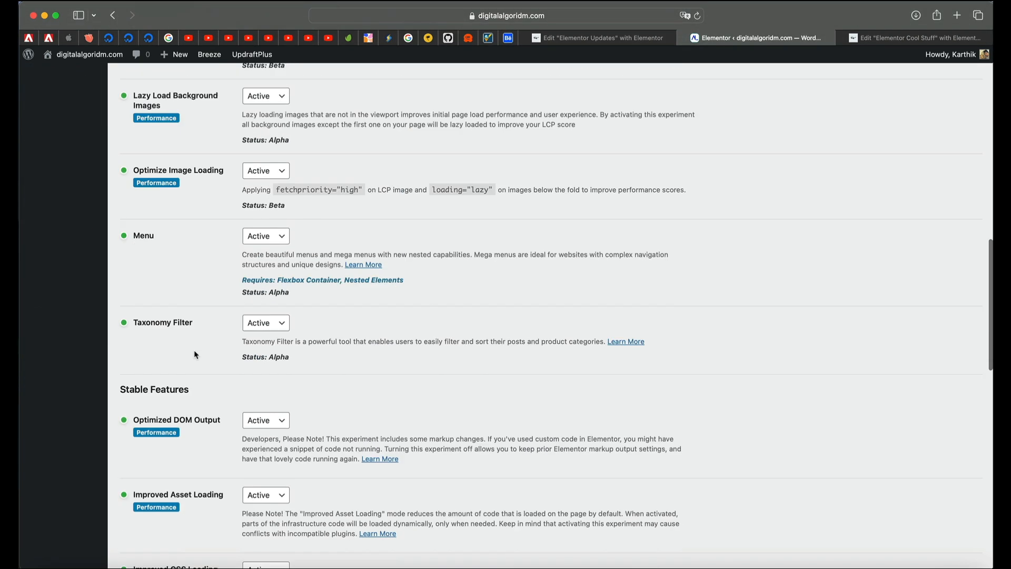
{"action": "left_click", "coordinate": [269, 240]}
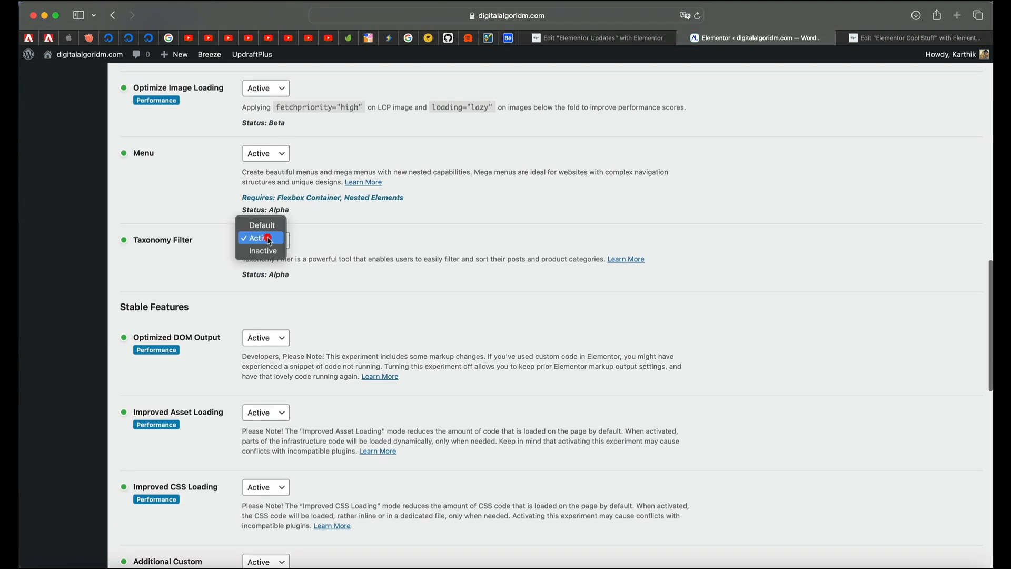
{"action": "left_click", "coordinate": [262, 238]}
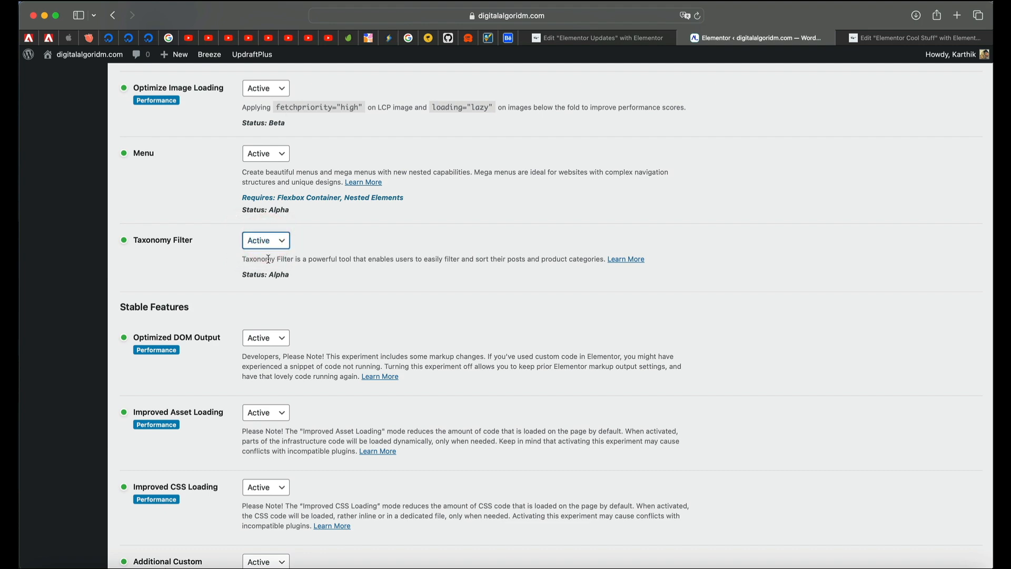
{"action": "scroll", "coordinate": [228, 300], "scroll_direction": "down", "scroll_amount": 10}
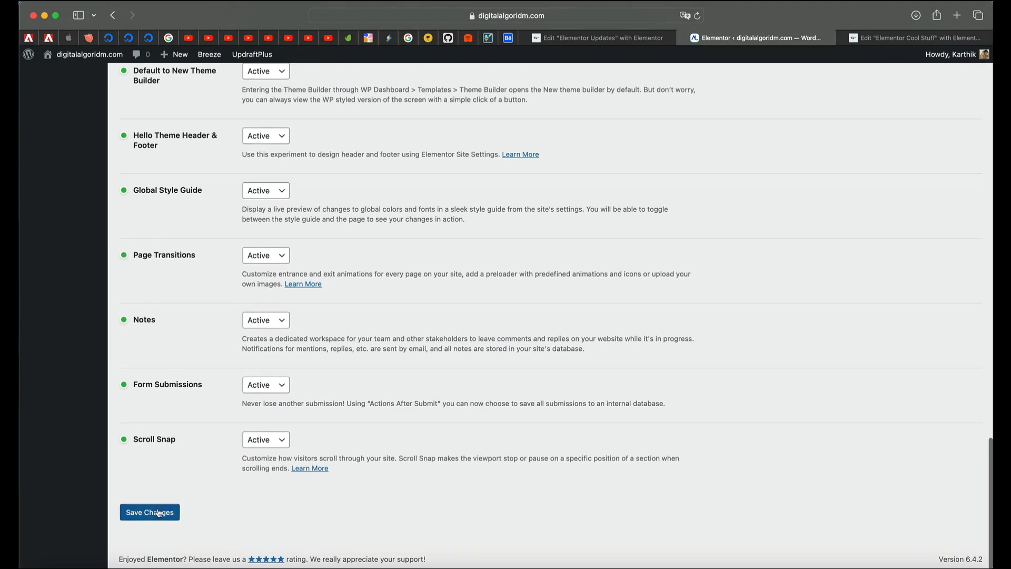
{"action": "left_click", "coordinate": [160, 513]}
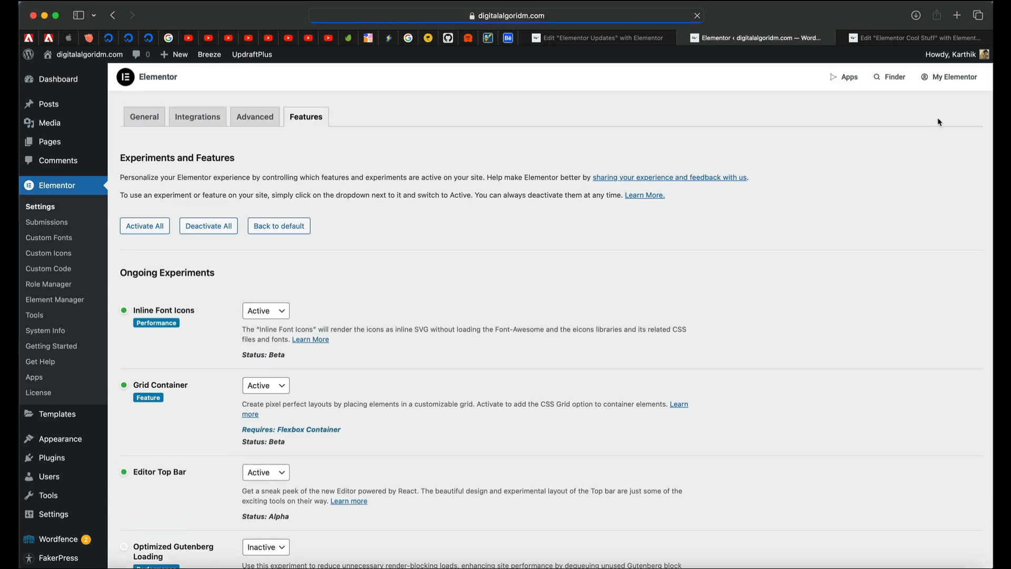
Step: Return to the Cool Stuff page editor and place a Taxonomy Filter widget directly above the Loop Grid
{"action": "left_click", "coordinate": [893, 35]}
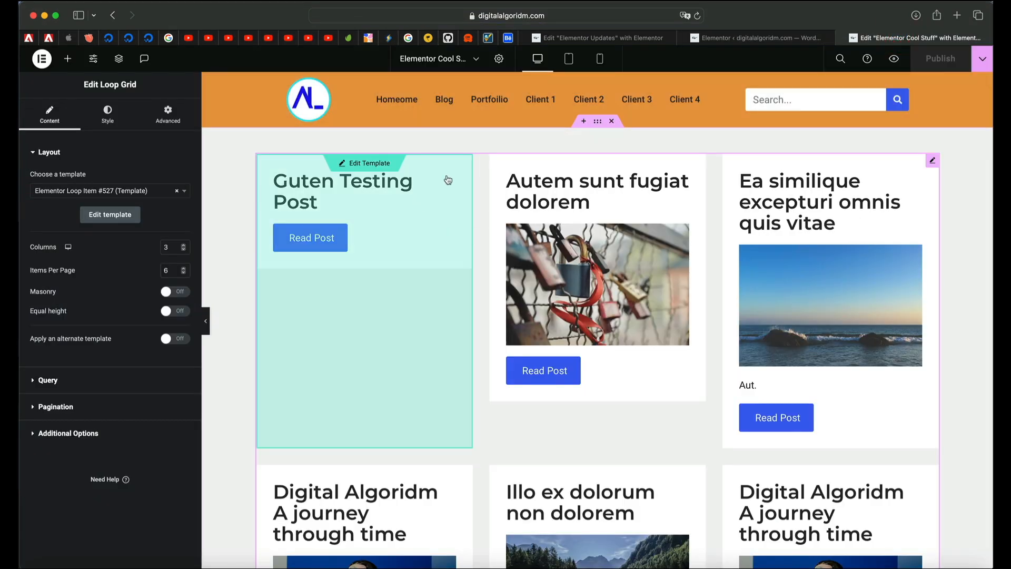
{"action": "left_click", "coordinate": [67, 58]}
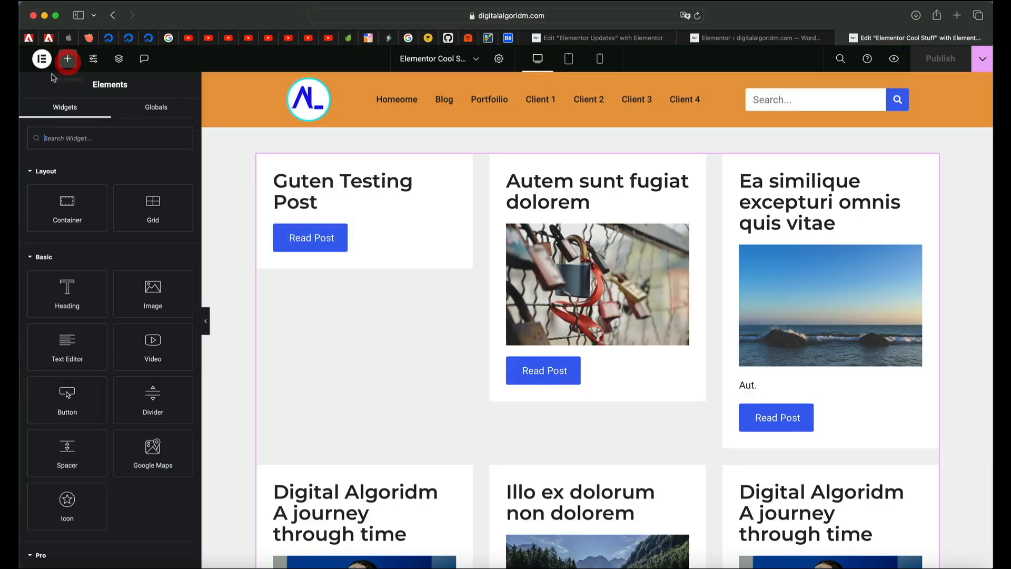
{"action": "scroll", "coordinate": [88, 295], "scroll_direction": "down", "scroll_amount": 15}
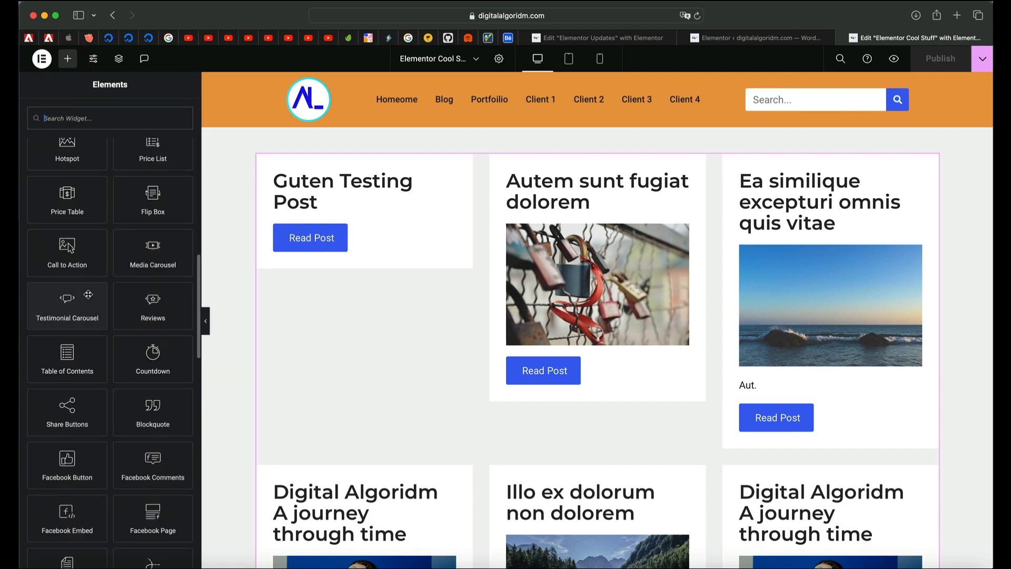
{"action": "scroll", "coordinate": [89, 294], "scroll_direction": "down", "scroll_amount": 6}
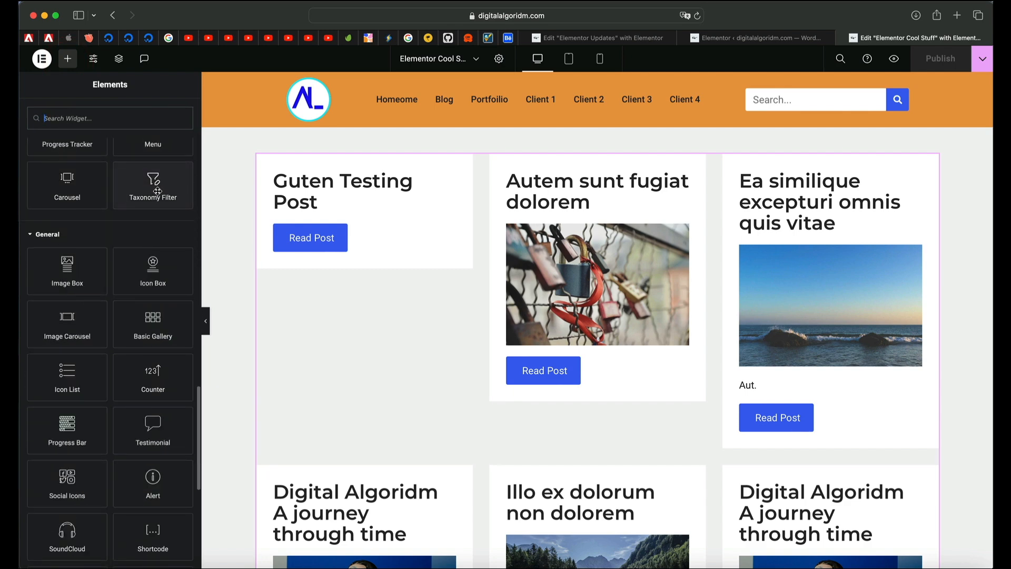
{"action": "left_click_drag", "start_coordinate": [156, 186], "coordinate": [298, 164]}
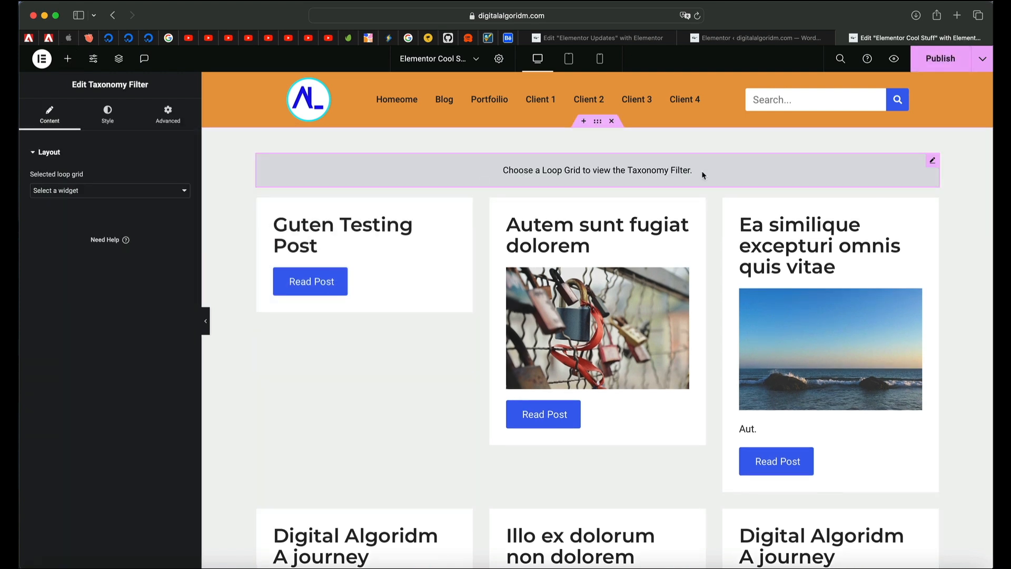
Step: Link the Taxonomy Filter to Loop Grid 1 and set its taxonomy to Categories
{"action": "left_click", "coordinate": [99, 191]}
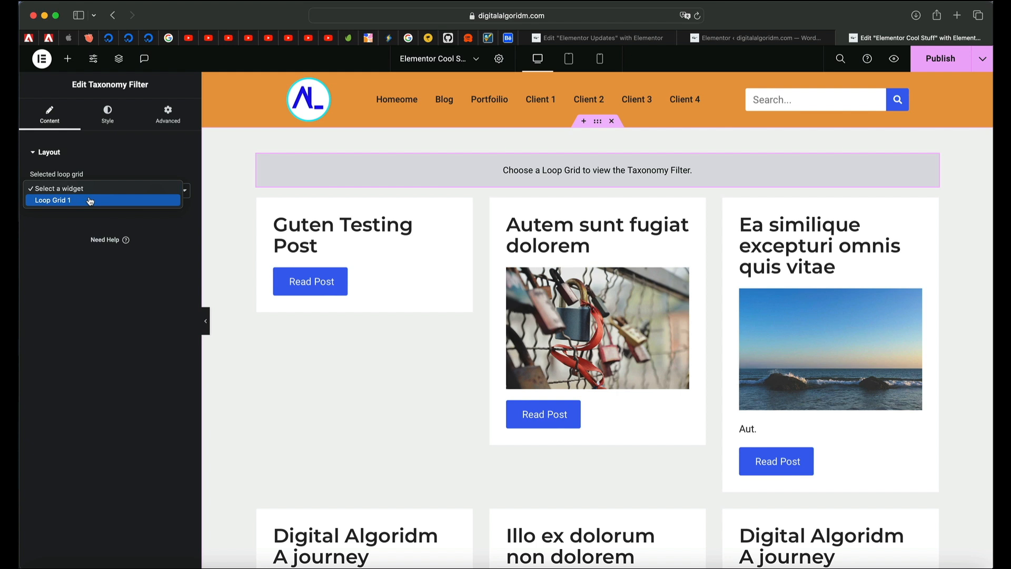
{"action": "left_click", "coordinate": [90, 201]}
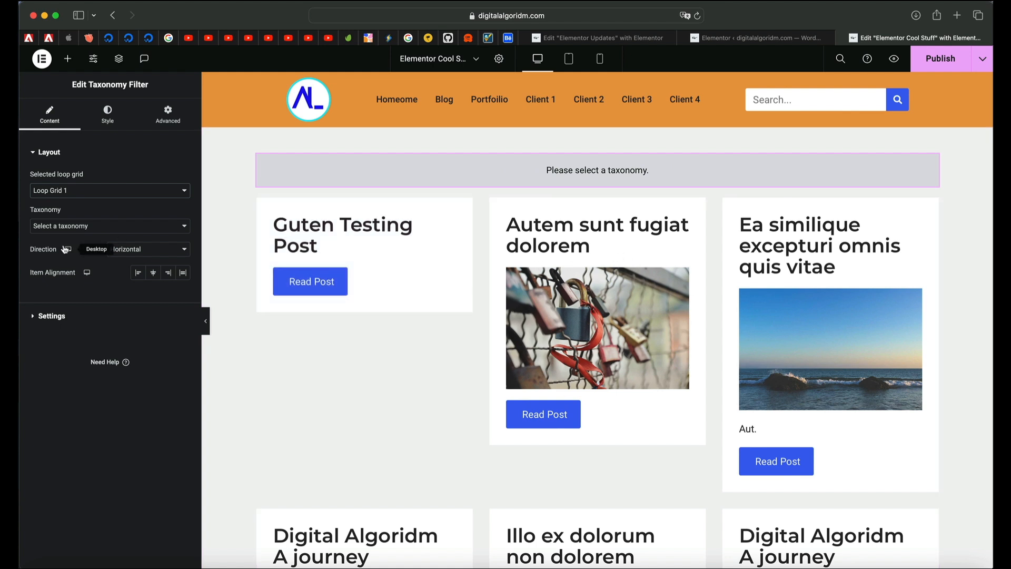
{"action": "left_click", "coordinate": [98, 228]}
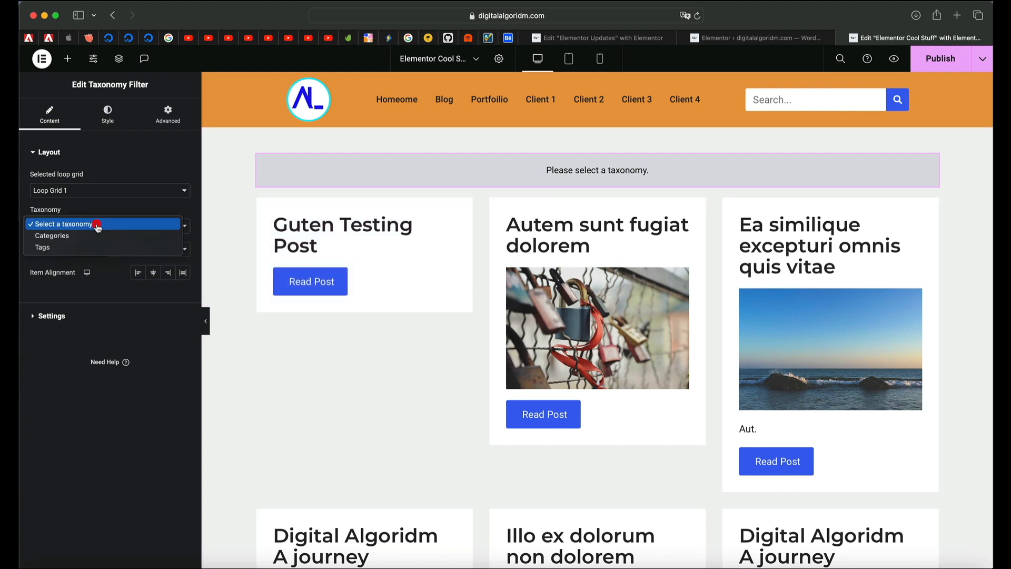
{"action": "left_click", "coordinate": [72, 241]}
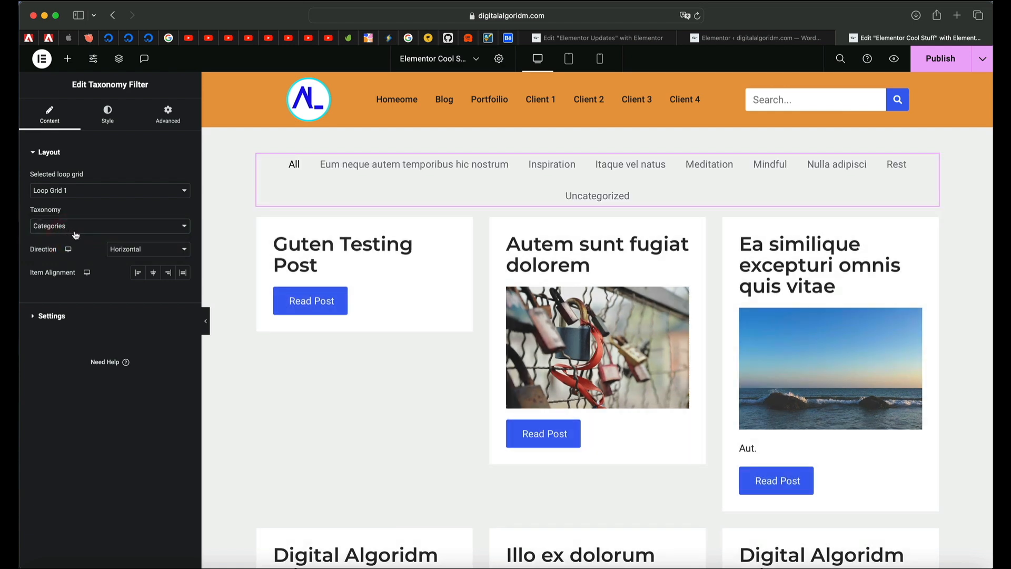
Step: Try the Vertical direction for the Taxonomy Filter and set it back to Horizontal
{"action": "left_click", "coordinate": [125, 248]}
{"action": "left_click", "coordinate": [125, 257]}
{"action": "left_click", "coordinate": [145, 251]}
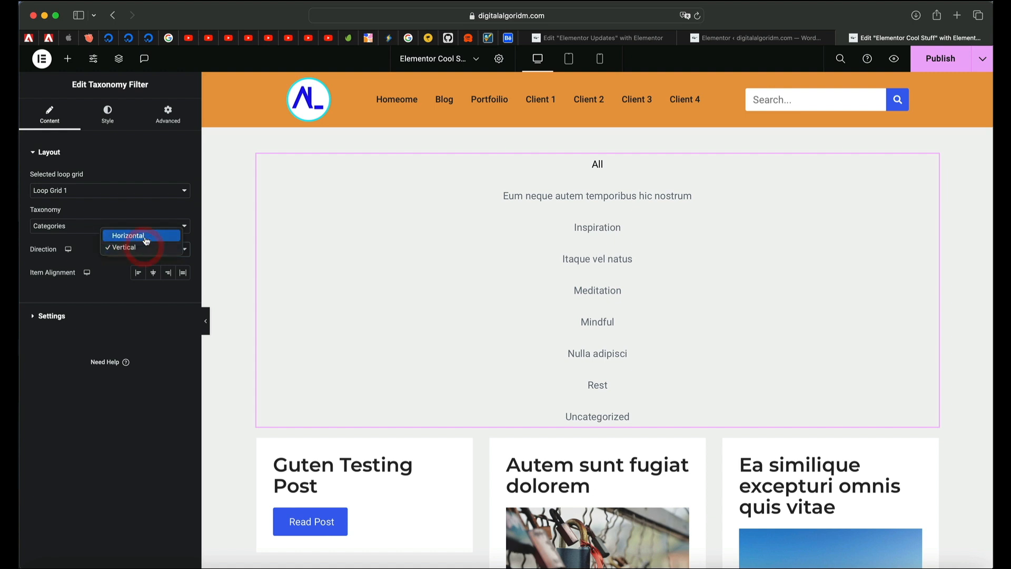
{"action": "left_click", "coordinate": [145, 236]}
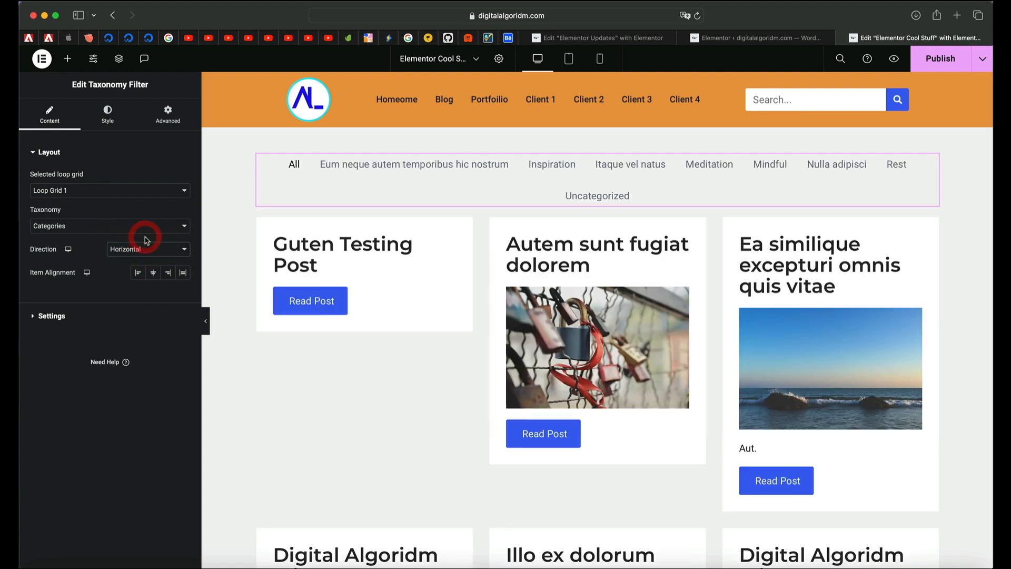
Step: Compare the start and center item alignments of the Taxonomy Filter, and keep its items centered
{"action": "left_click", "coordinate": [153, 273]}
{"action": "left_click", "coordinate": [141, 273]}
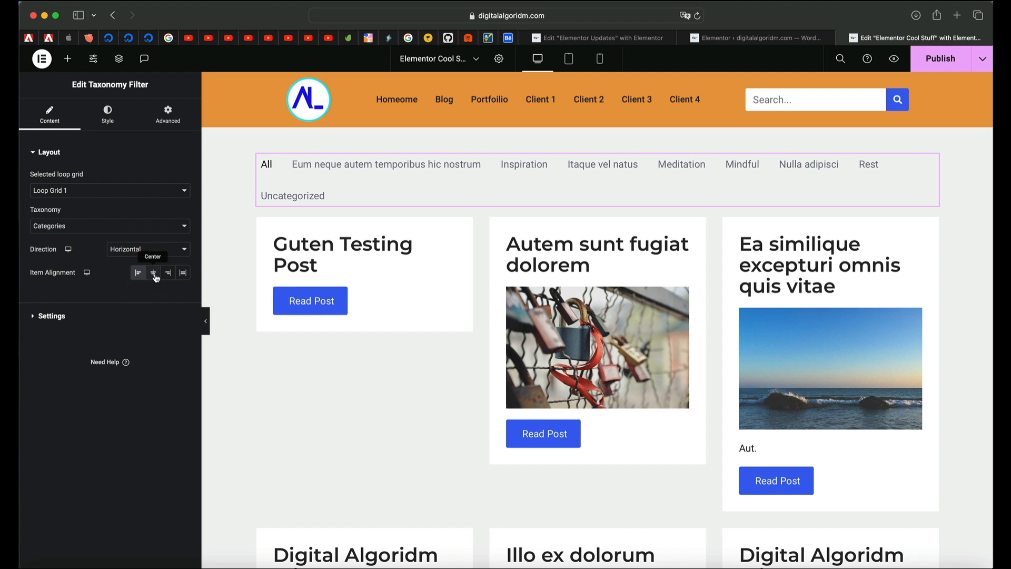
{"action": "left_click", "coordinate": [154, 273]}
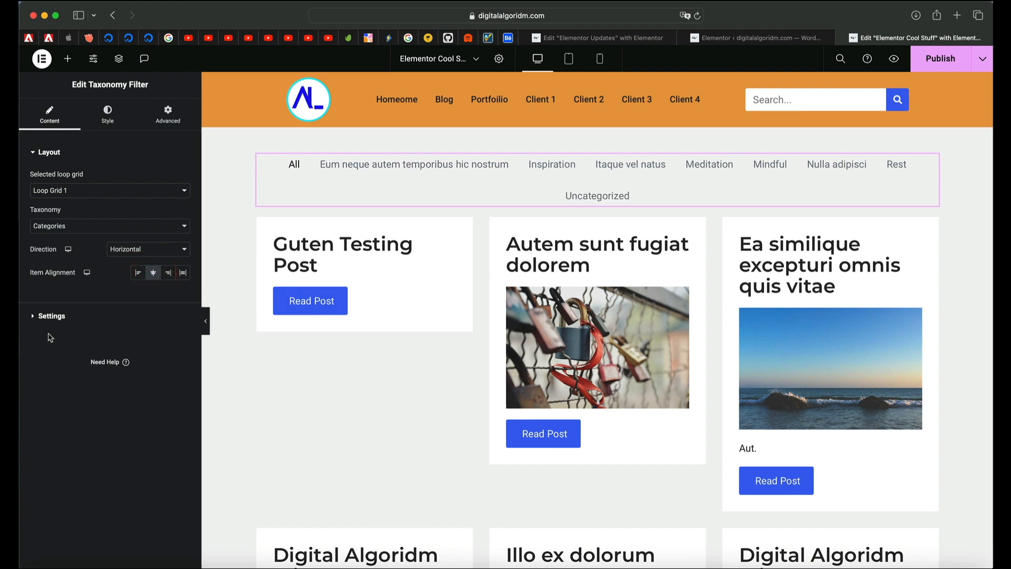
Step: Try the filter's Multiple Selection with the OR and AND logical combinations, and turn Multiple Selection off again
{"action": "left_click", "coordinate": [51, 316]}
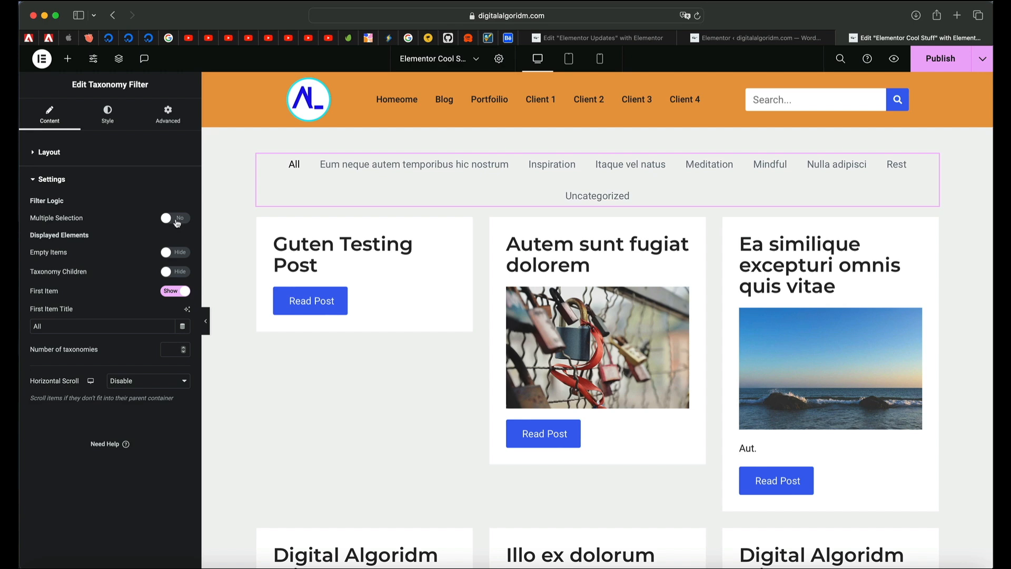
{"action": "left_click", "coordinate": [177, 222]}
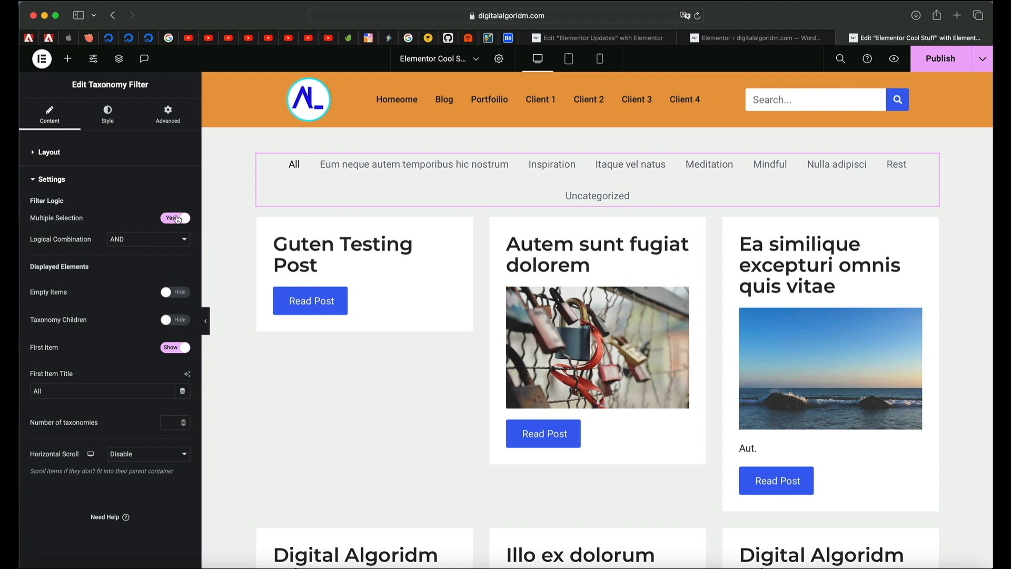
{"action": "left_click", "coordinate": [141, 239]}
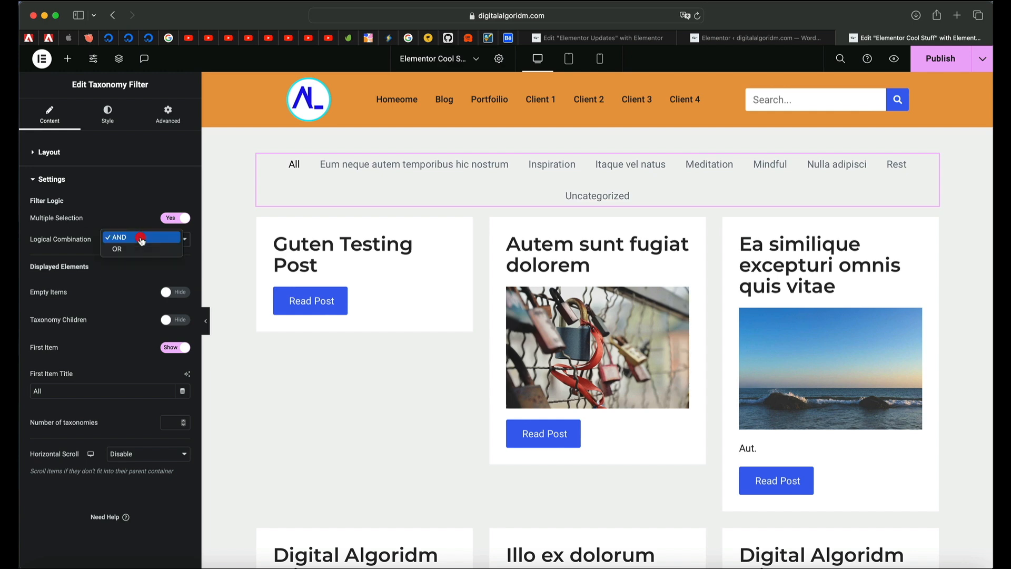
{"action": "left_click", "coordinate": [131, 251]}
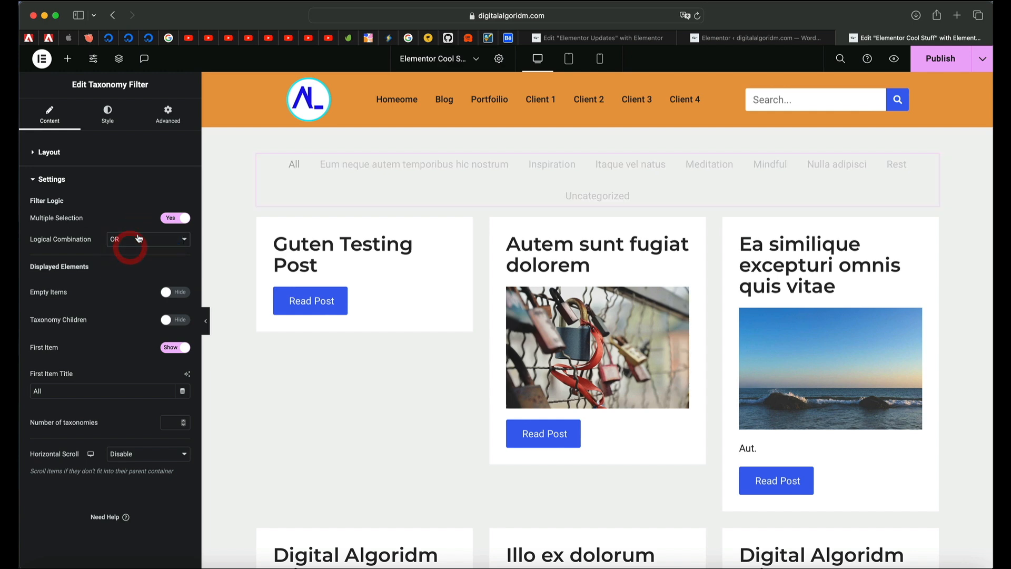
{"action": "left_click", "coordinate": [138, 239]}
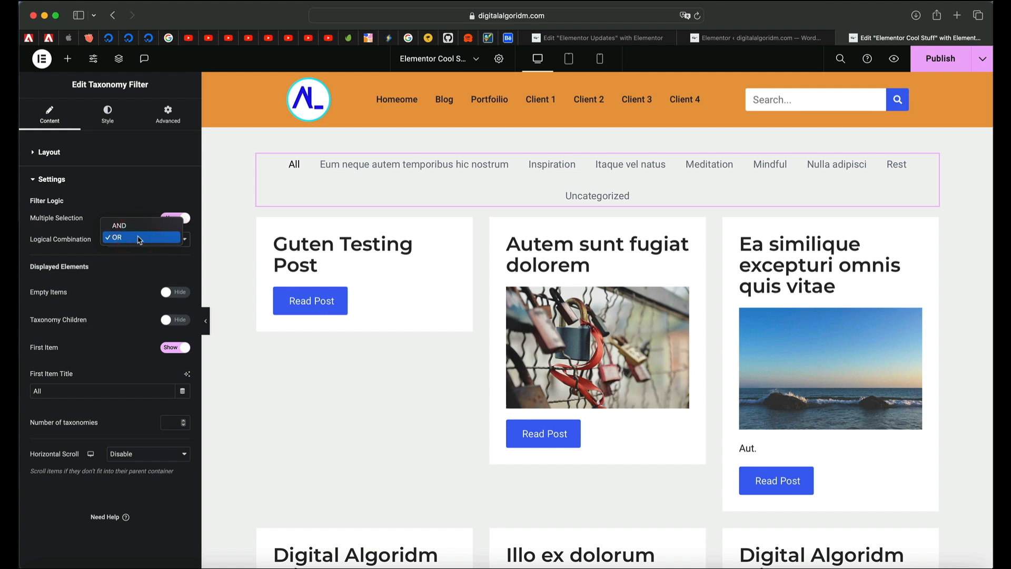
{"action": "left_click", "coordinate": [135, 238]}
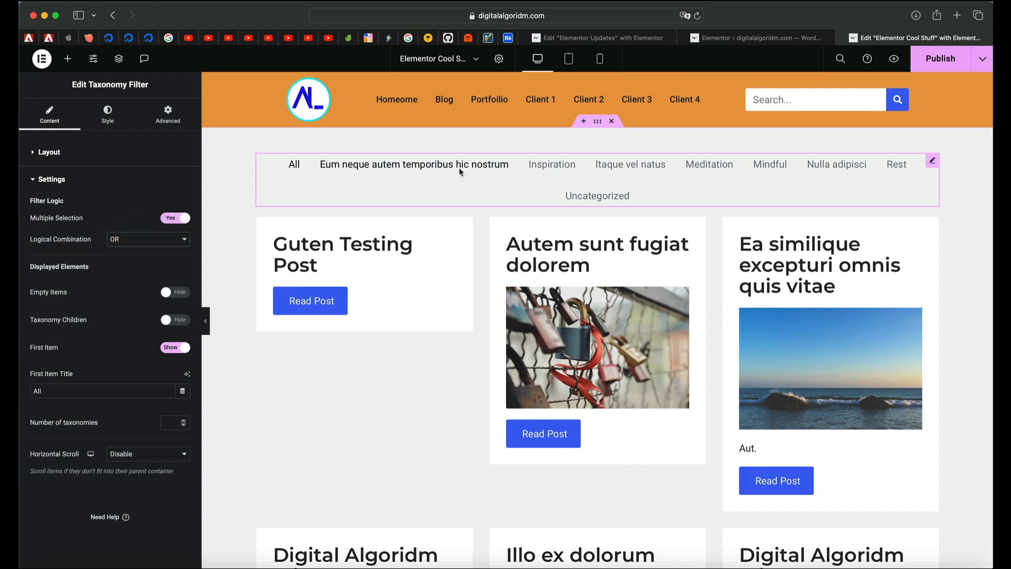
{"action": "left_click", "coordinate": [155, 240]}
{"action": "left_click", "coordinate": [142, 225]}
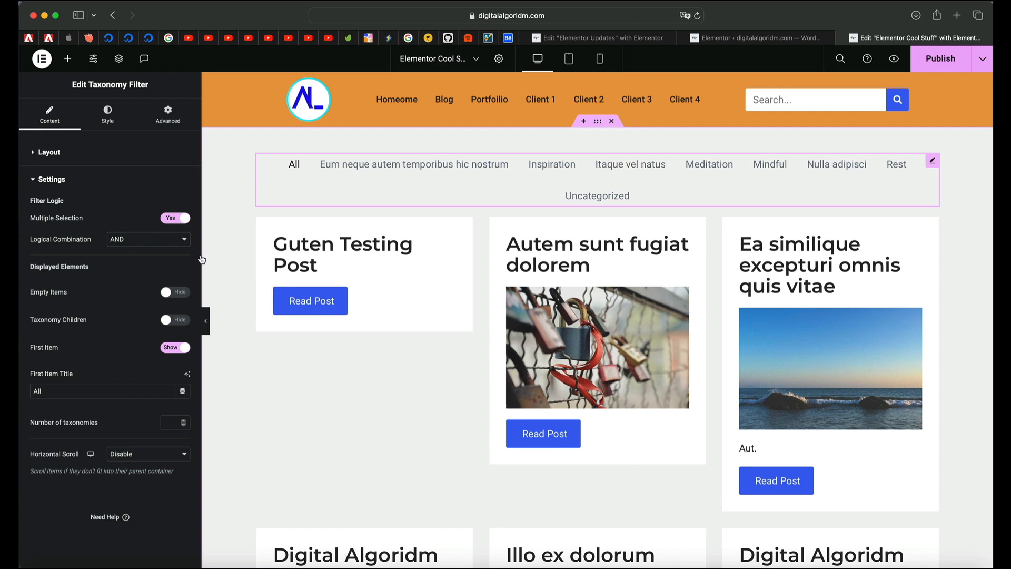
{"action": "left_click", "coordinate": [178, 218]}
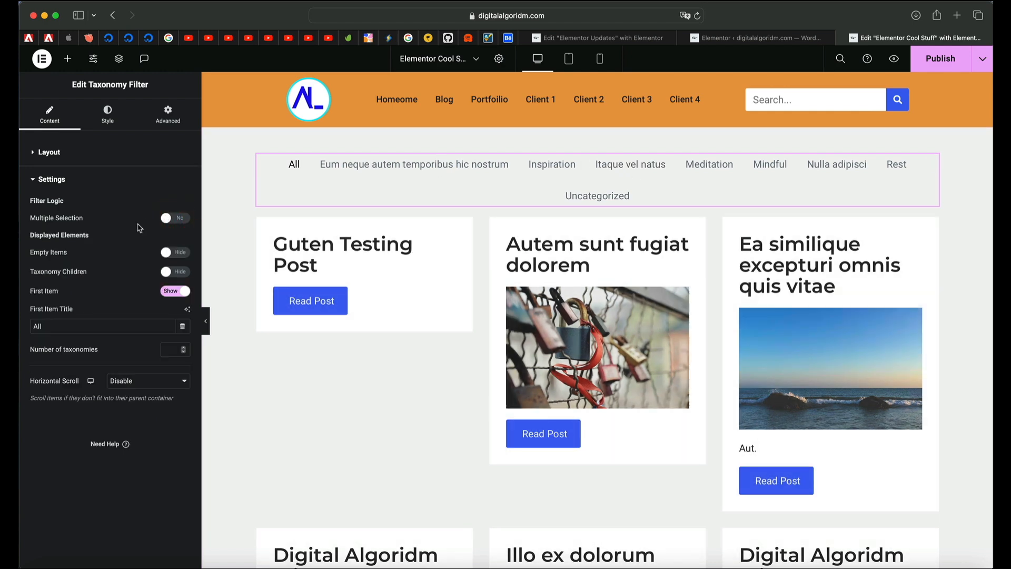
Step: Try showing empty items and taxonomy children in the filter, and hide both again
{"action": "left_click", "coordinate": [174, 252]}
{"action": "left_click", "coordinate": [174, 252]}
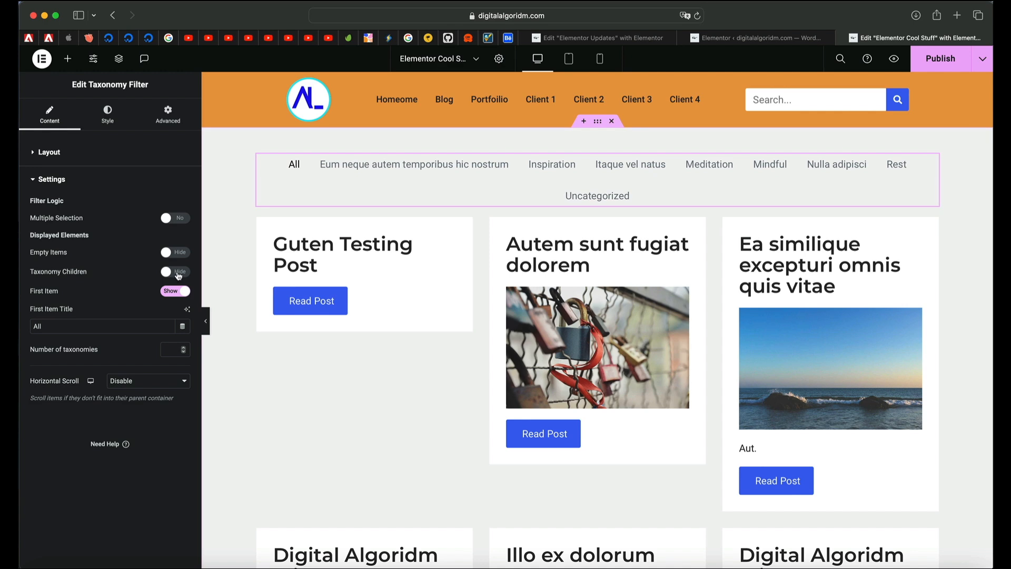
{"action": "left_click", "coordinate": [177, 273]}
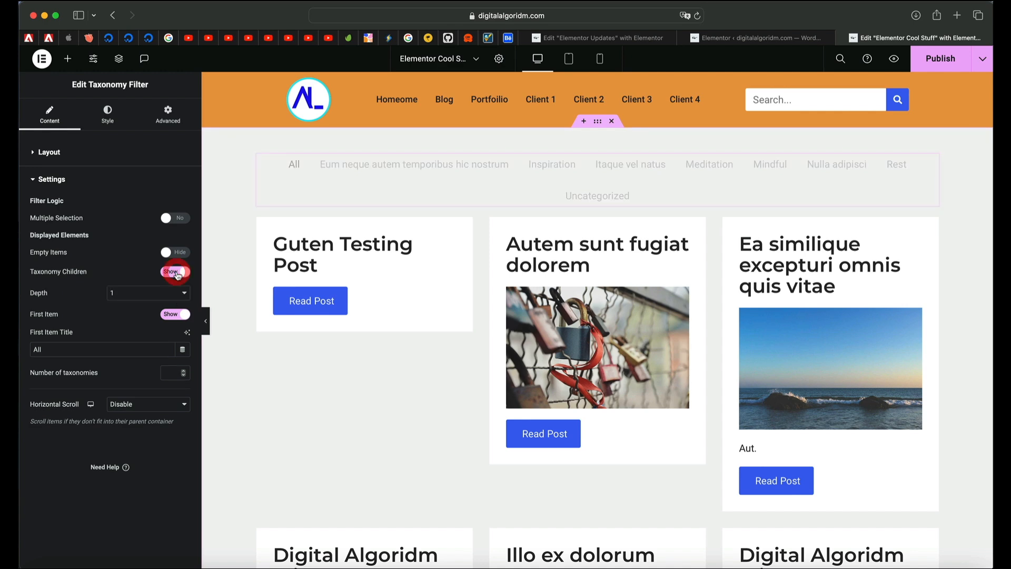
{"action": "left_click", "coordinate": [174, 272]}
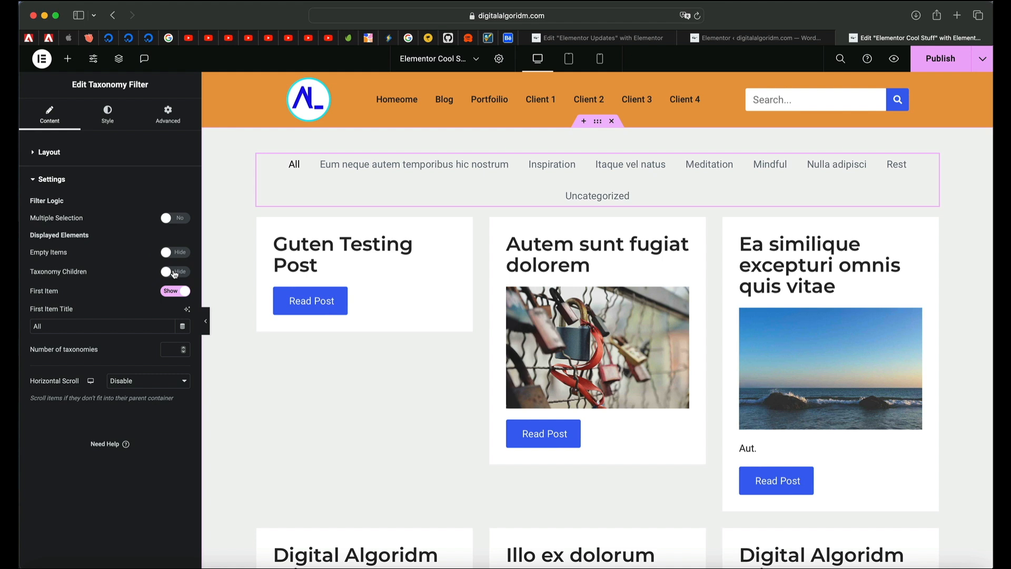
Step: Try hiding the filter's first item and set it back to shown
{"action": "left_click", "coordinate": [174, 292]}
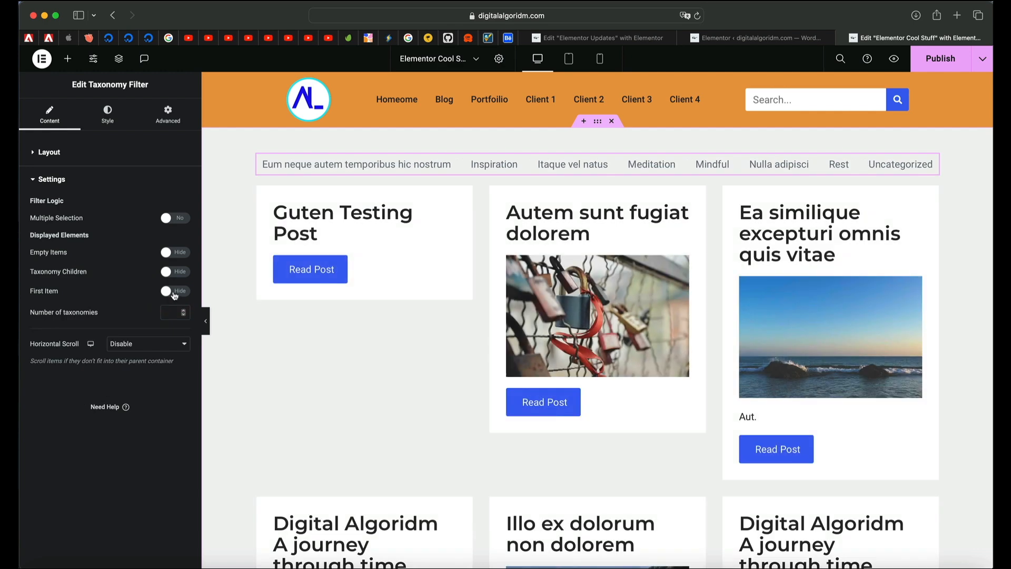
{"action": "left_click", "coordinate": [174, 292]}
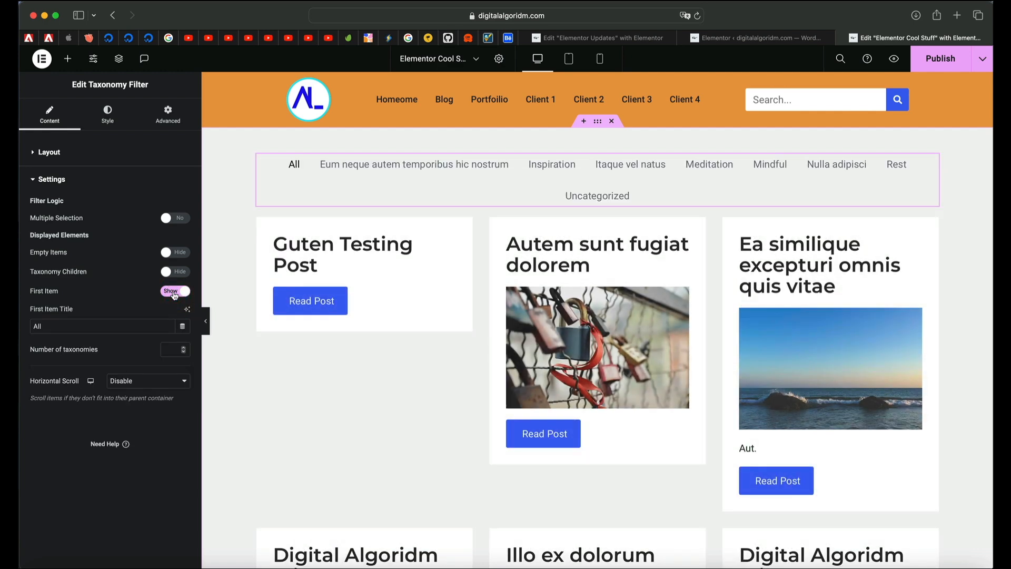
{"action": "left_click", "coordinate": [174, 292]}
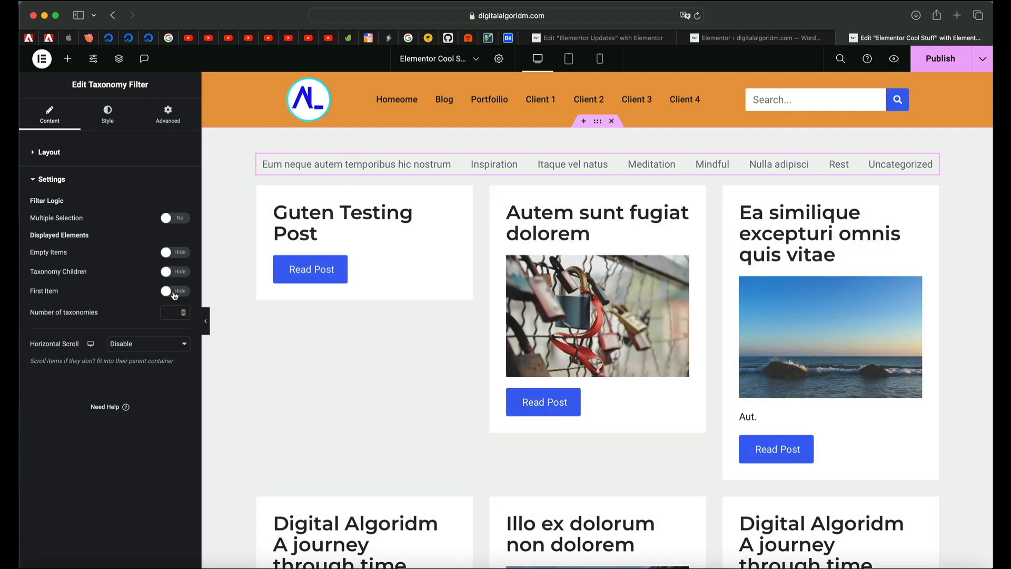
{"action": "left_click", "coordinate": [175, 292]}
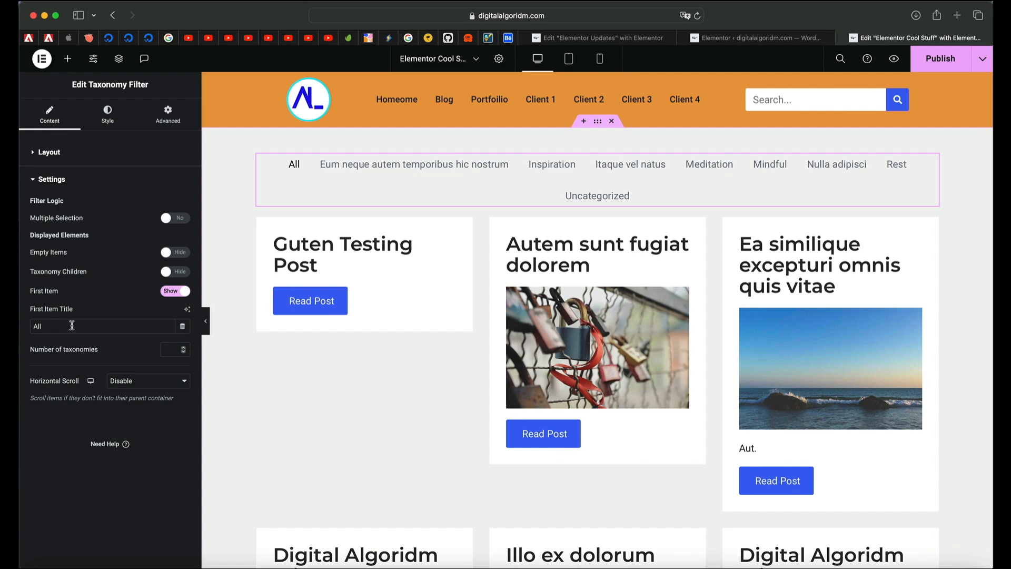
Step: Set the Taxonomy Filter's first item title to "All Posts"
{"action": "type", "text": "P"}
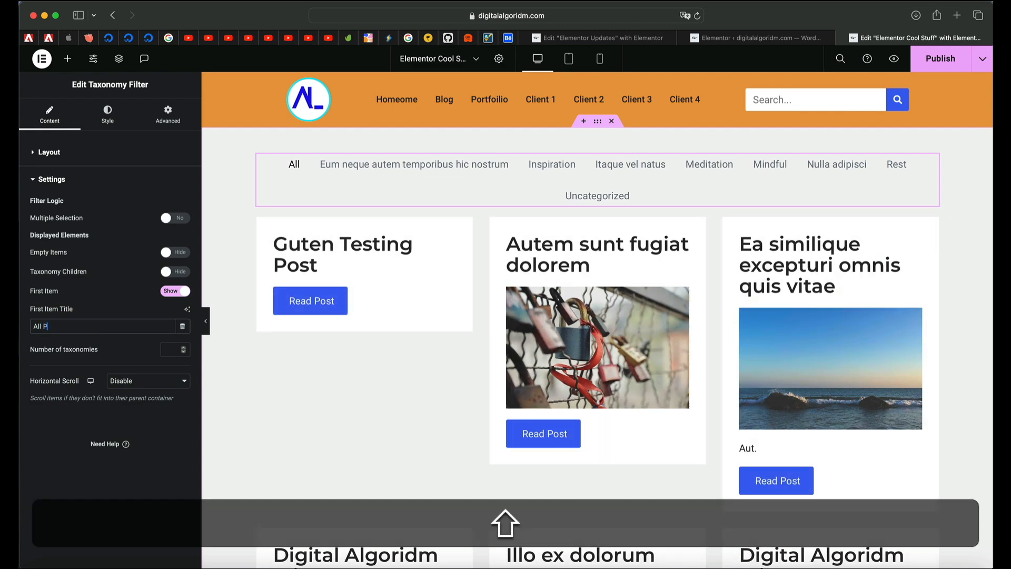
{"action": "type", "text": "osts"}
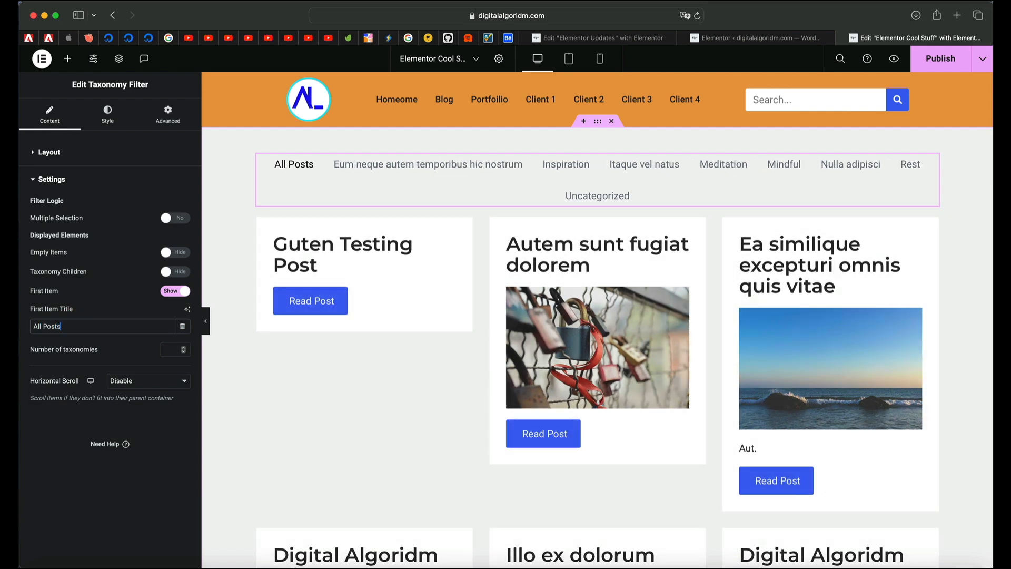
Step: Try limiting the filter's number of taxonomies to 5 and 6, and clear the limit again
{"action": "left_click", "coordinate": [173, 349]}
{"action": "type", "text": "5"}
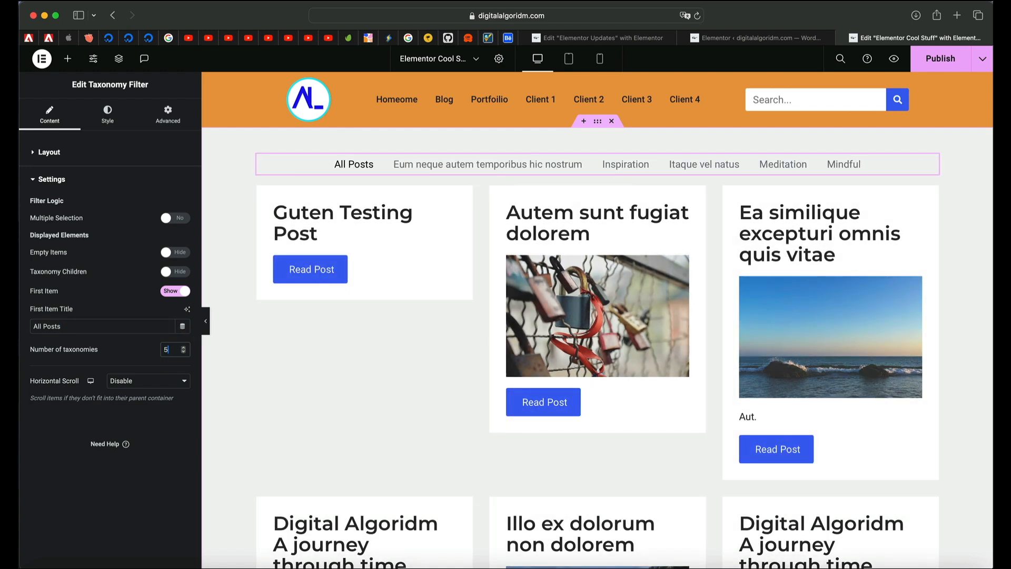
{"action": "key", "text": "BackSpace"}
{"action": "type", "text": "6"}
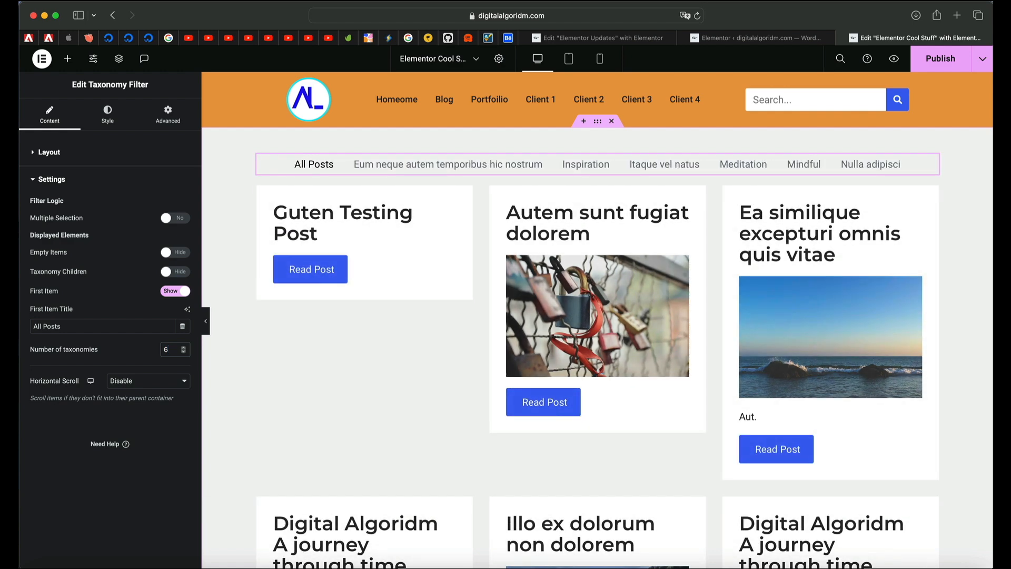
{"action": "key", "text": "BackSpace"}
{"action": "type", "text": "5"}
{"action": "key", "text": "BackSpace"}
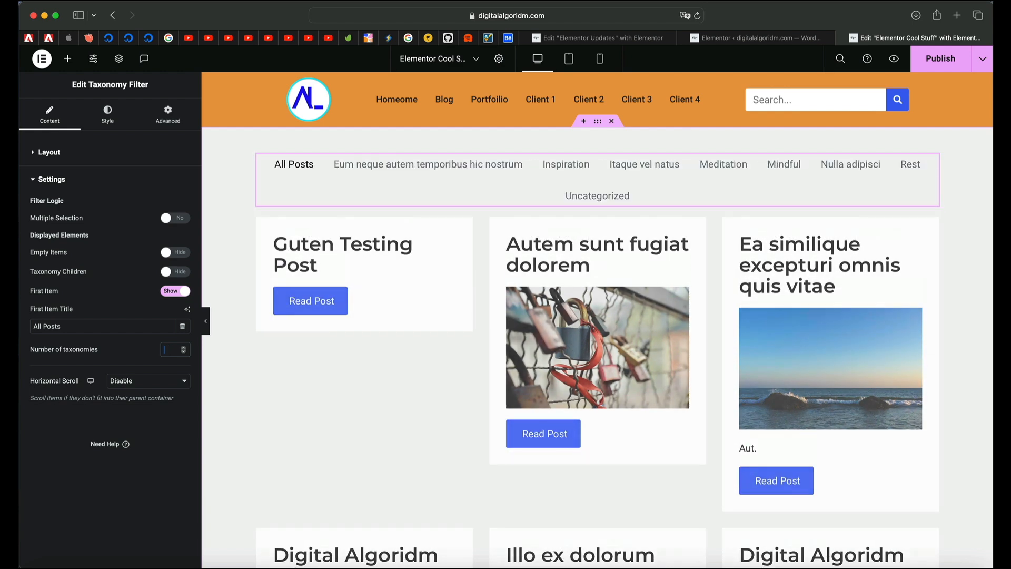
Step: Try enabling the filter's Horizontal Scroll, scroll through its items in both directions, and disable it again
{"action": "left_click", "coordinate": [137, 384]}
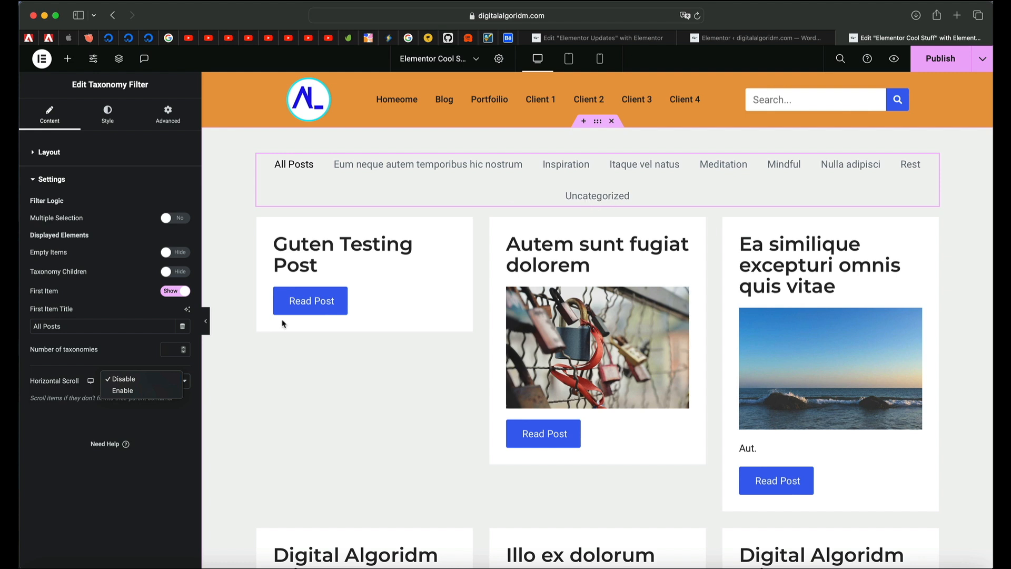
{"action": "left_click", "coordinate": [134, 391]}
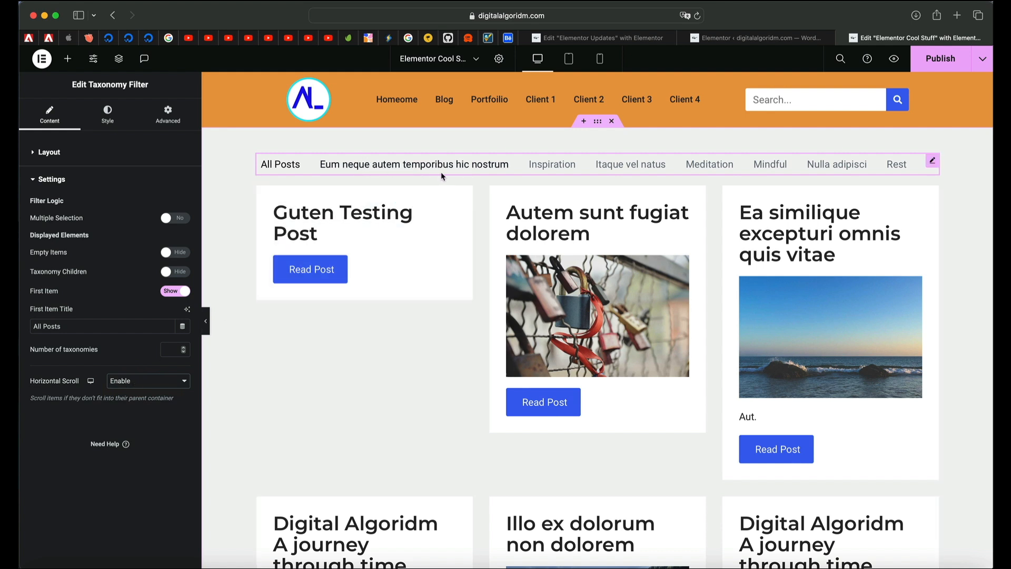
{"action": "scroll", "coordinate": [512, 165], "scroll_direction": "right", "scroll_amount": 3}
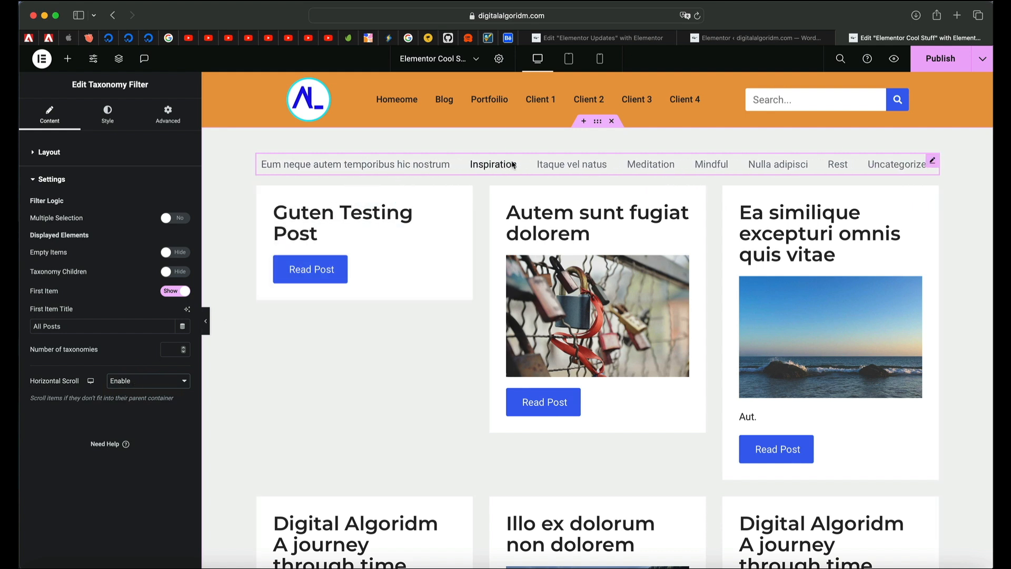
{"action": "scroll", "coordinate": [512, 165], "scroll_direction": "left", "scroll_amount": 2}
{"action": "scroll", "coordinate": [513, 164], "scroll_direction": "right", "scroll_amount": 2}
{"action": "scroll", "coordinate": [512, 165], "scroll_direction": "left", "scroll_amount": 3}
{"action": "scroll", "coordinate": [514, 165], "scroll_direction": "right", "scroll_amount": 3}
{"action": "scroll", "coordinate": [514, 164], "scroll_direction": "left", "scroll_amount": 3}
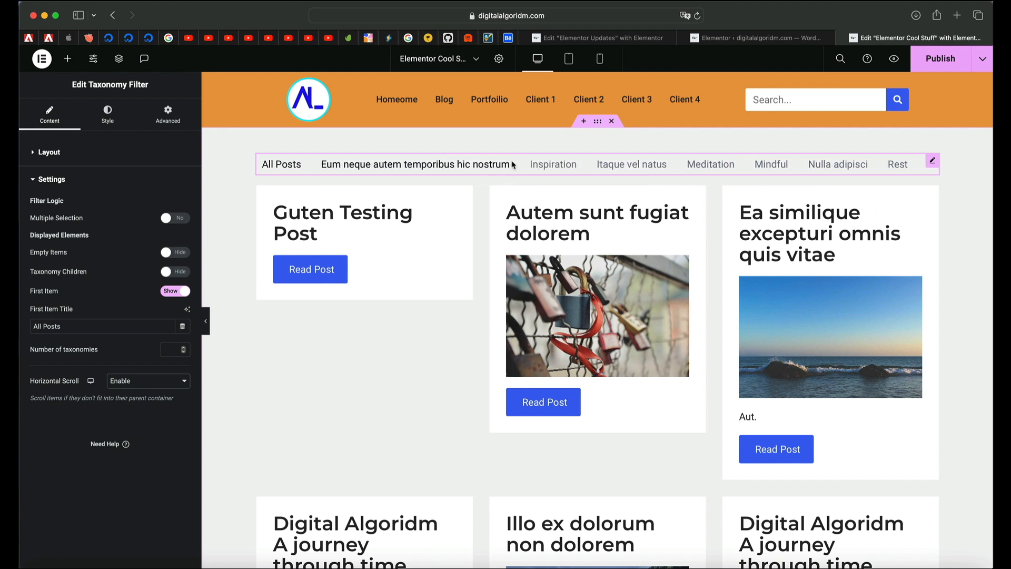
{"action": "left_click", "coordinate": [150, 381]}
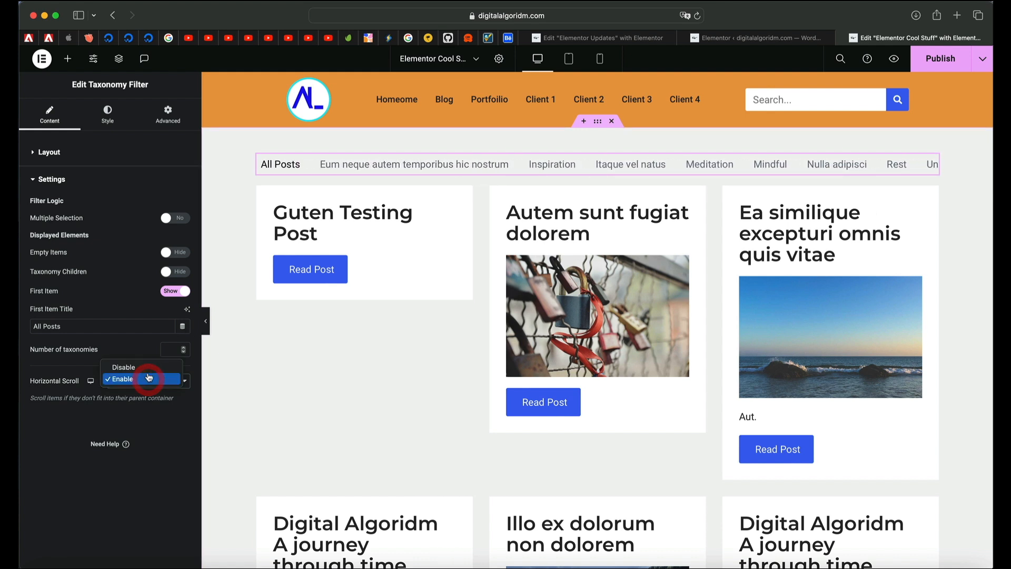
{"action": "left_click", "coordinate": [147, 368]}
Step: Limit the filter's number of taxonomies to 5 and publish the page
{"action": "left_click", "coordinate": [173, 345]}
{"action": "type", "text": "5"}
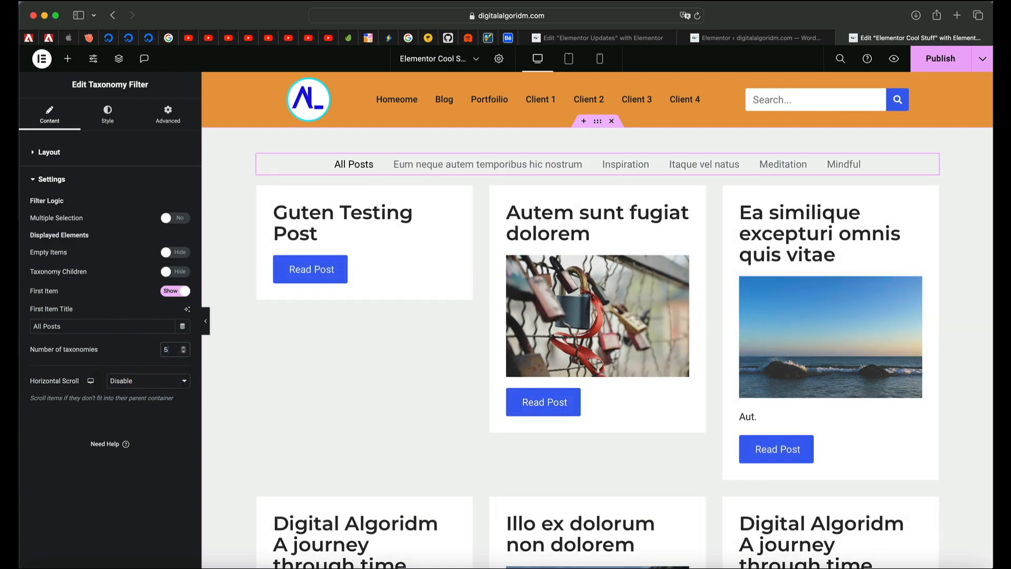
{"action": "left_click", "coordinate": [930, 59]}
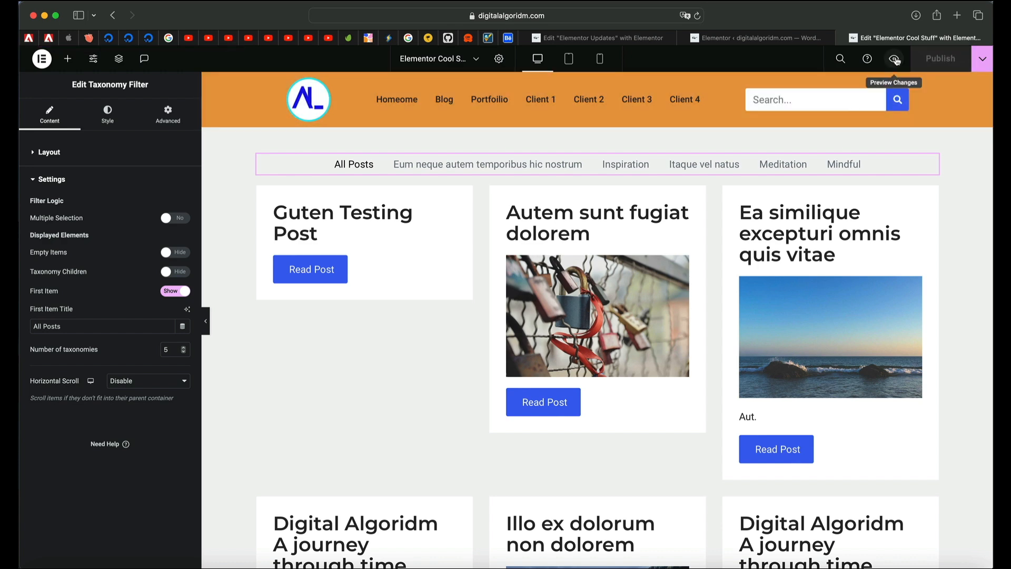
Step: Preview the page and filter its posts by "Eum neque autem temporibus hic nostrum" and "Inspiration", looking through the posts for each category
{"action": "left_click", "coordinate": [894, 60]}
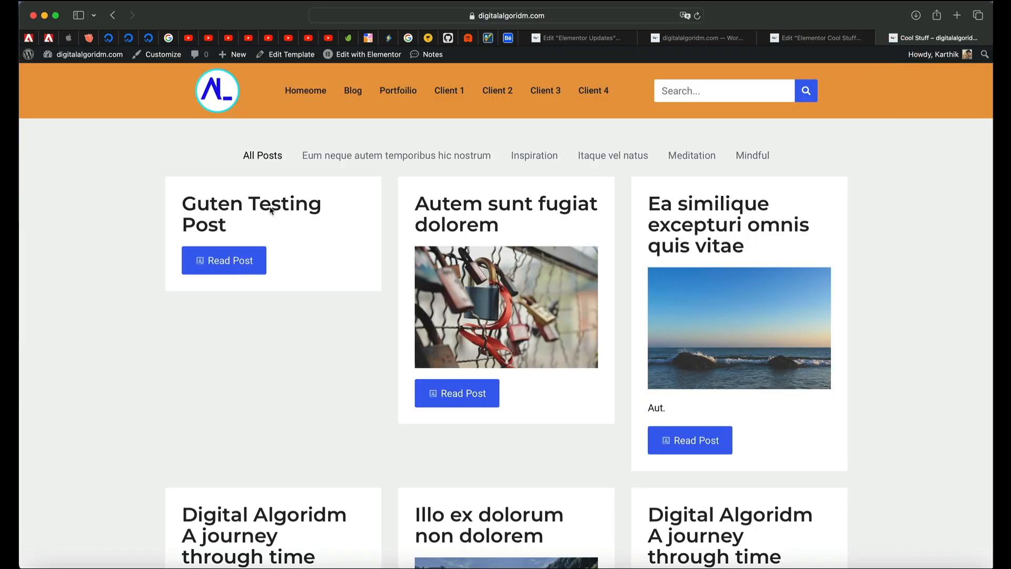
{"action": "left_click", "coordinate": [344, 158]}
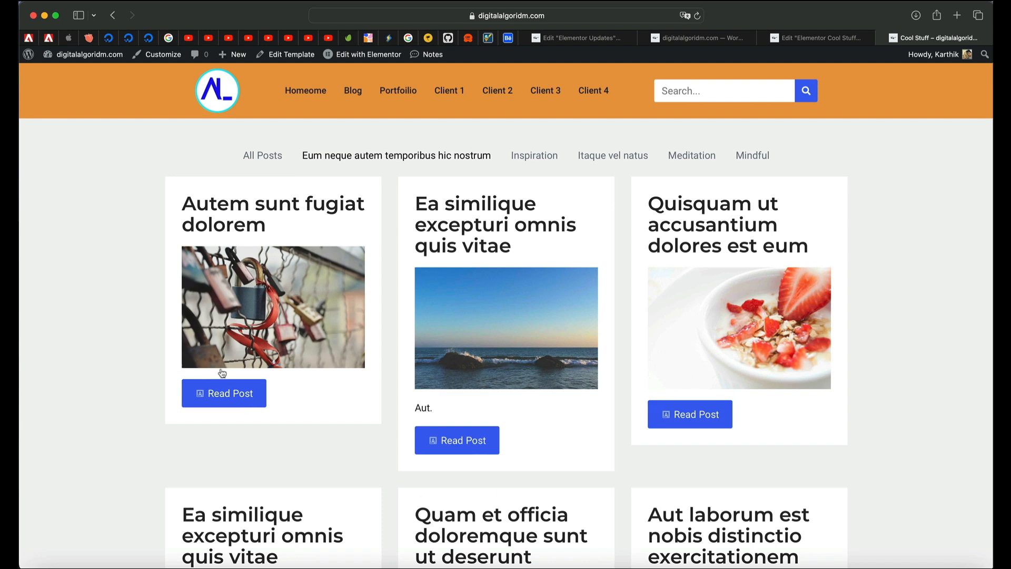
{"action": "scroll", "coordinate": [392, 307], "scroll_direction": "down", "scroll_amount": 10}
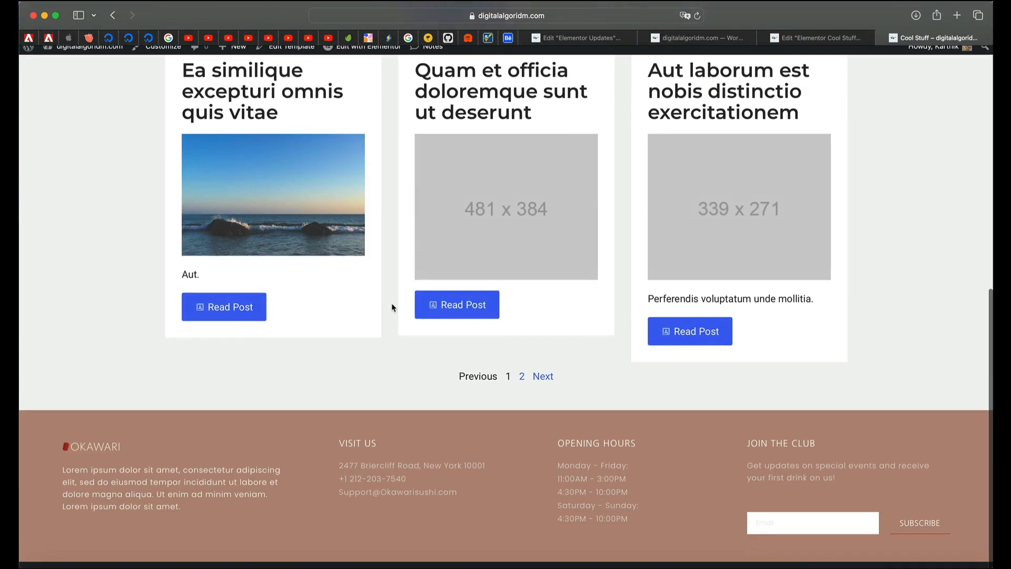
{"action": "scroll", "coordinate": [392, 306], "scroll_direction": "up", "scroll_amount": 10}
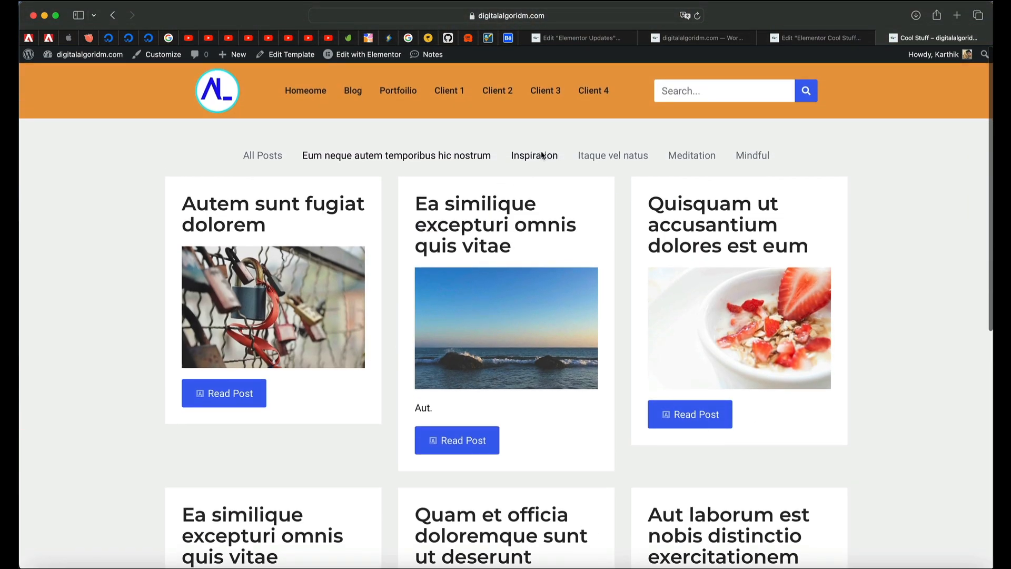
{"action": "left_click", "coordinate": [543, 155]}
{"action": "scroll", "coordinate": [674, 360], "scroll_direction": "down", "scroll_amount": 2}
{"action": "scroll", "coordinate": [673, 358], "scroll_direction": "down", "scroll_amount": 5}
{"action": "scroll", "coordinate": [671, 360], "scroll_direction": "up", "scroll_amount": 6}
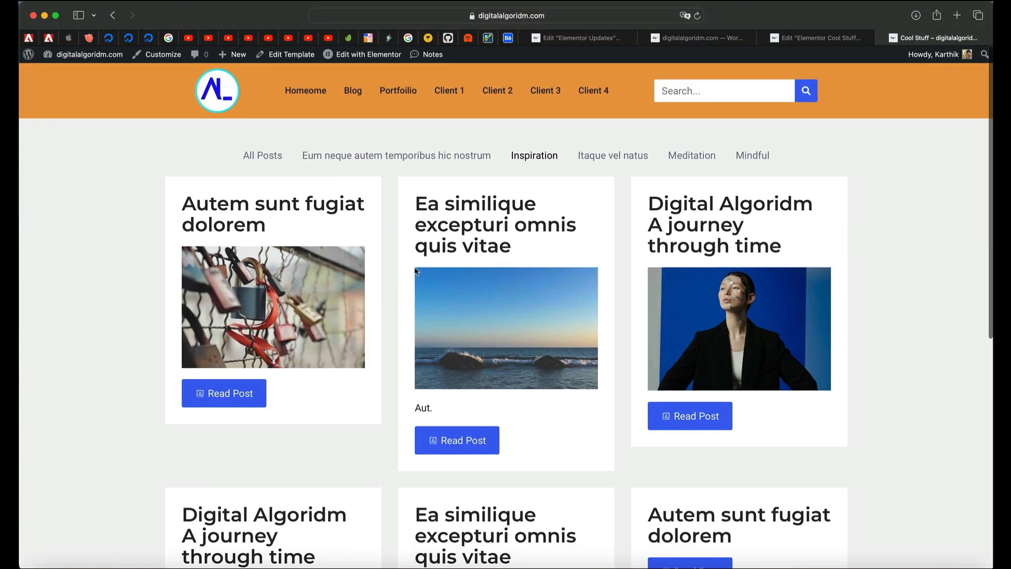
Step: Return to the page editor, hide the Taxonomy Filter's first item and publish the page
{"action": "left_click", "coordinate": [810, 37]}
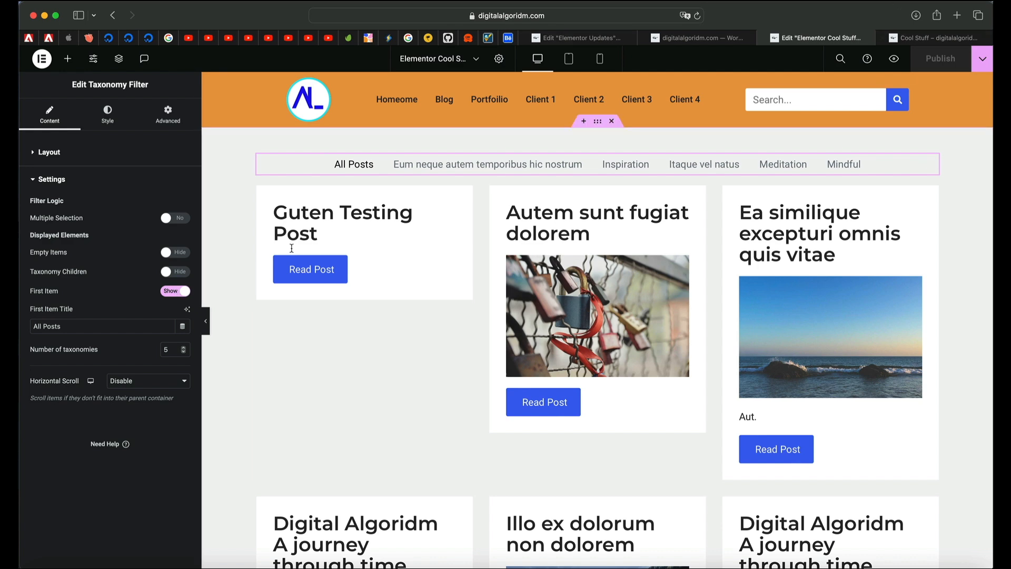
{"action": "left_click", "coordinate": [179, 293]}
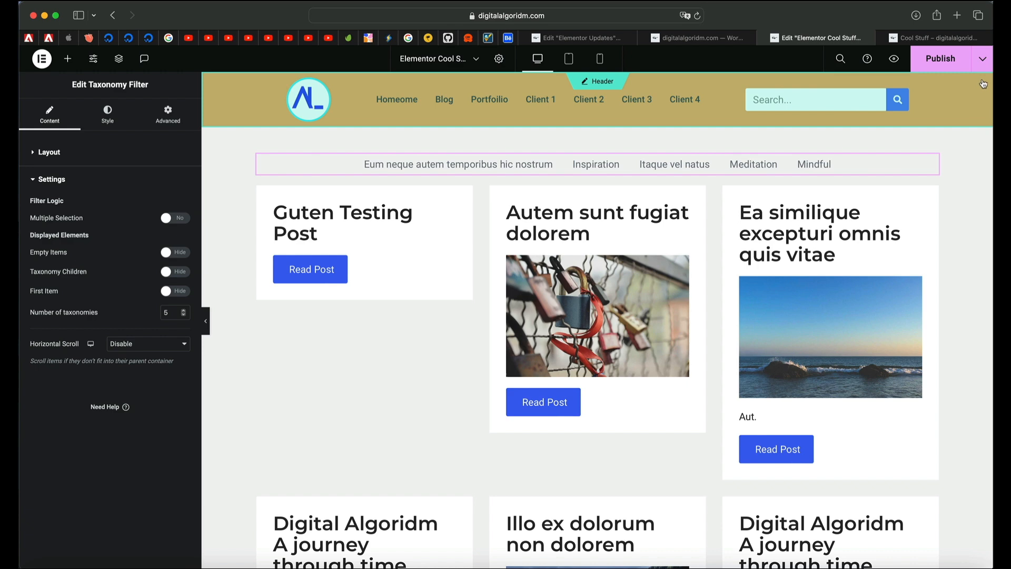
{"action": "left_click", "coordinate": [954, 63]}
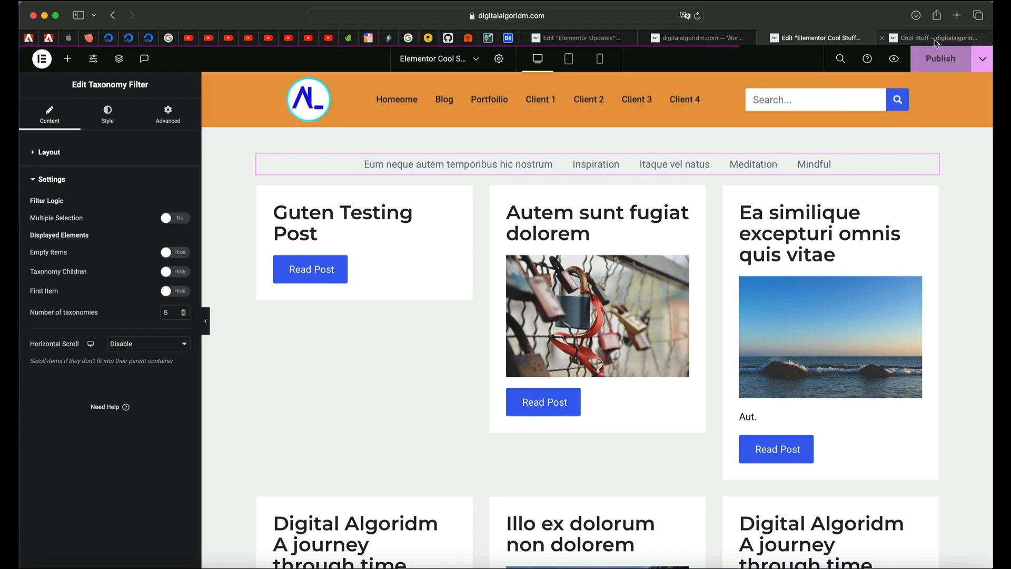
Step: On the live page, test selecting and deselecting the "Eum neque autem temporibus hic nostrum" and "Inspiration" filters
{"action": "left_click", "coordinate": [936, 38]}
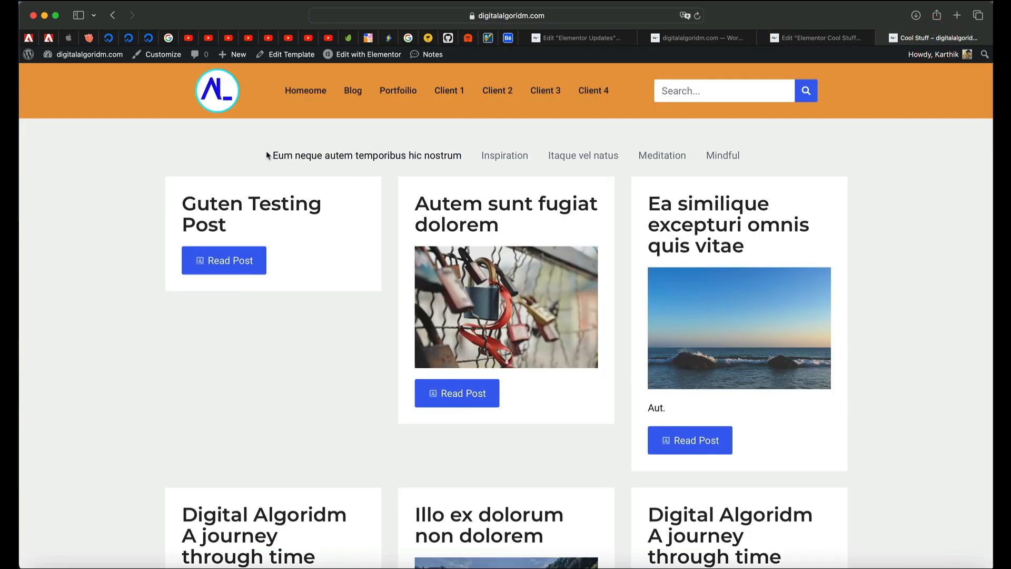
{"action": "left_click", "coordinate": [335, 158]}
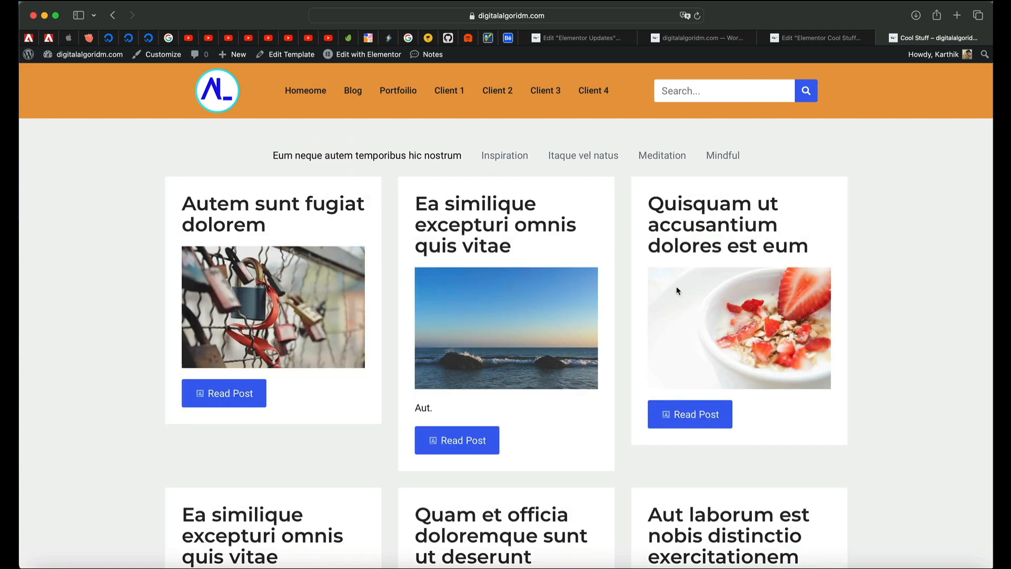
{"action": "left_click", "coordinate": [339, 156]}
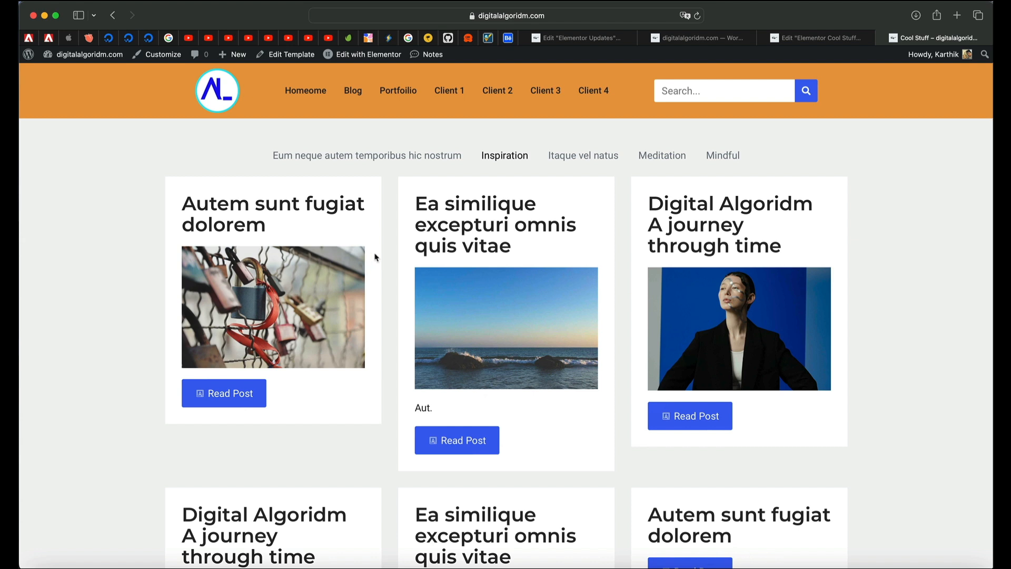
{"action": "left_click", "coordinate": [503, 156]}
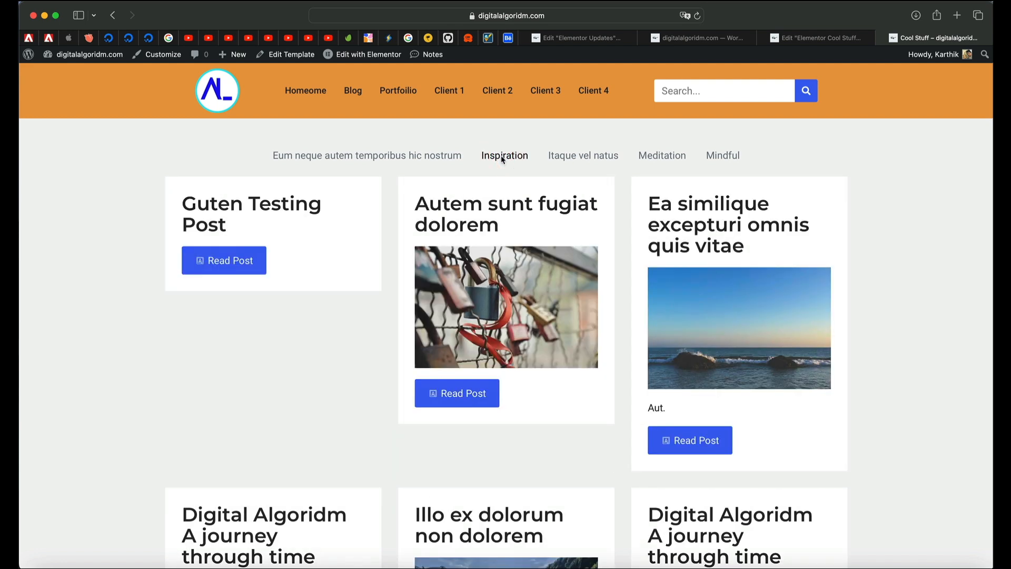
Step: Back in the editor, show the filter's first item again, and try Horizontal Scroll enabled before disabling it again
{"action": "left_click", "coordinate": [842, 38]}
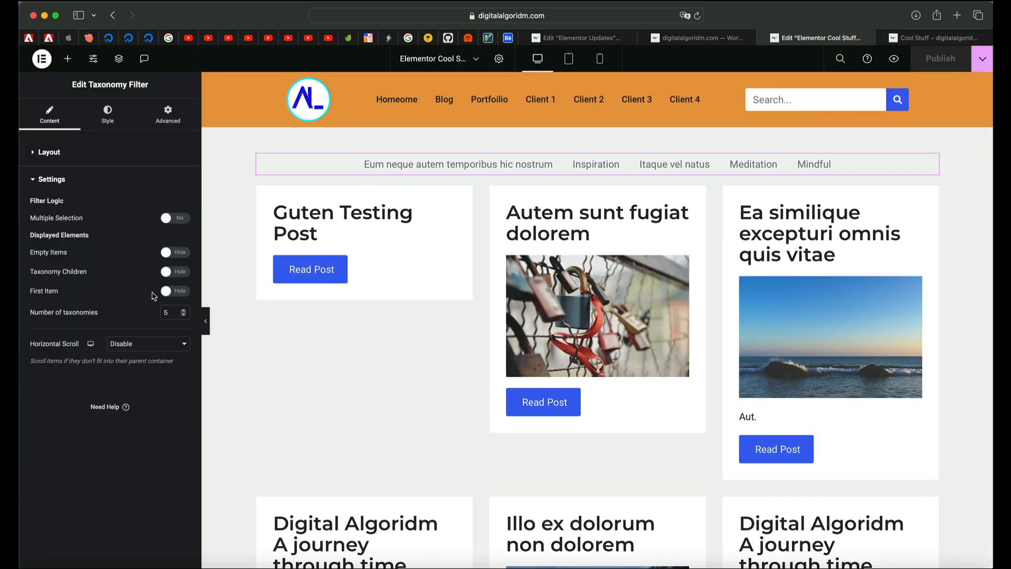
{"action": "left_click", "coordinate": [176, 291]}
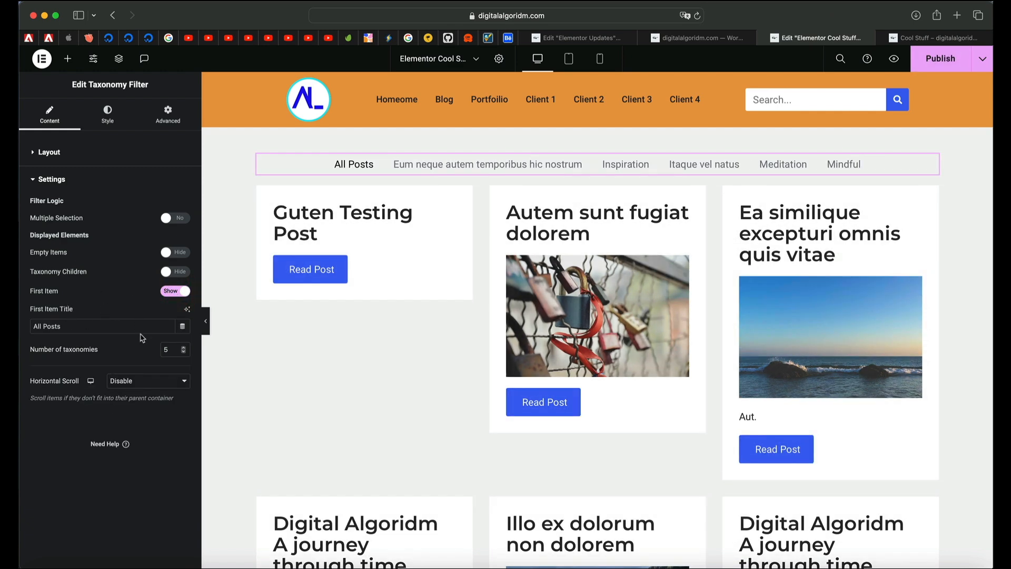
{"action": "left_click", "coordinate": [152, 381]}
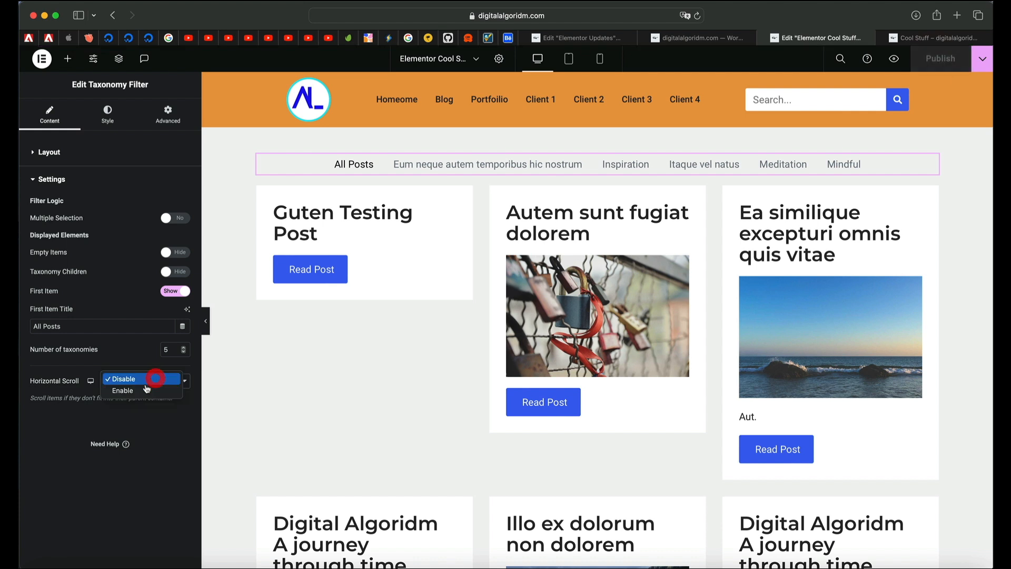
{"action": "left_click", "coordinate": [143, 390]}
{"action": "mouse_move", "coordinate": [90, 382]}
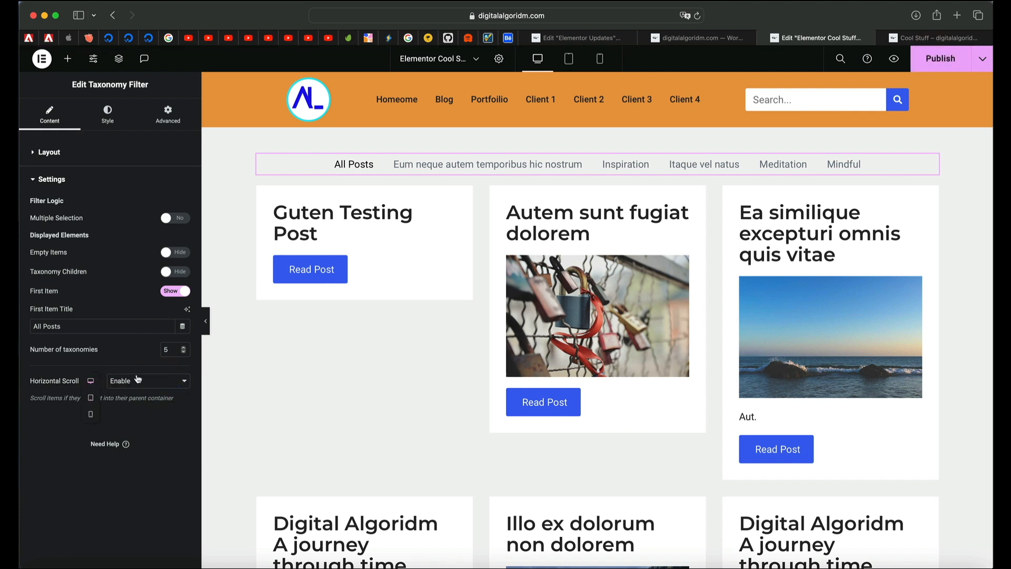
{"action": "left_click", "coordinate": [137, 381]}
{"action": "left_click", "coordinate": [126, 368]}
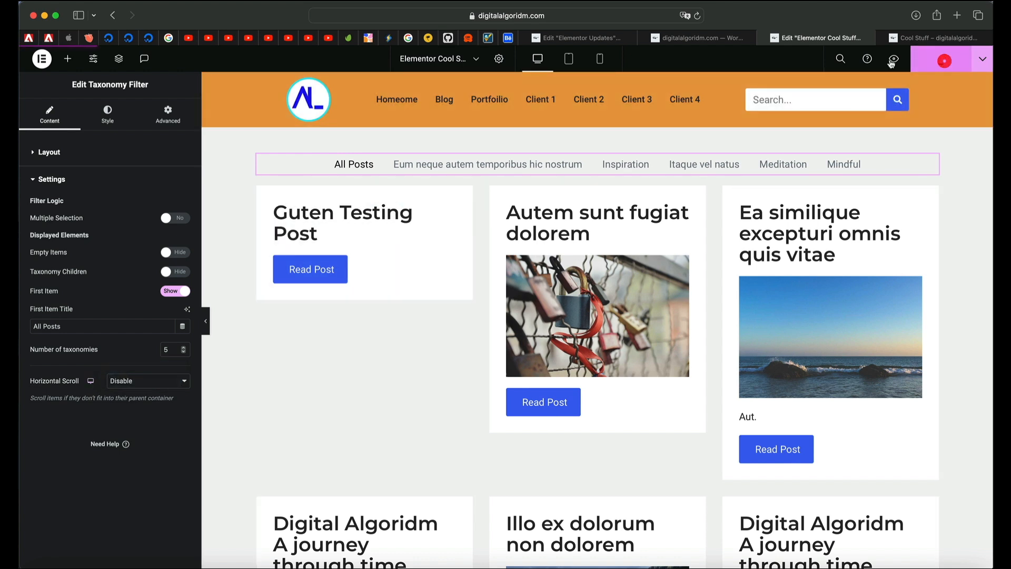
Step: Publish the page and check the filter items on the live page
{"action": "left_click", "coordinate": [941, 58]}
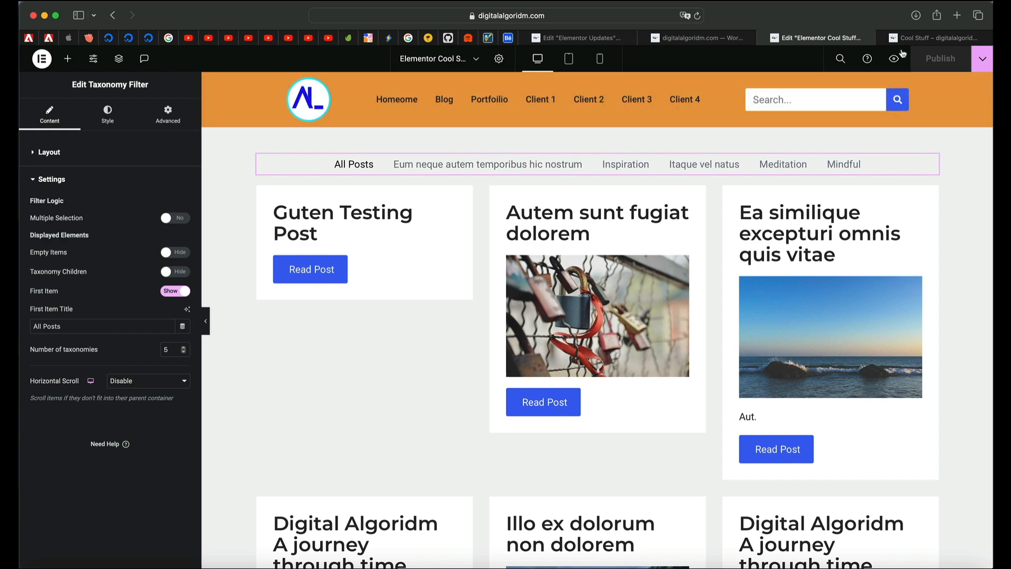
{"action": "left_click", "coordinate": [925, 38]}
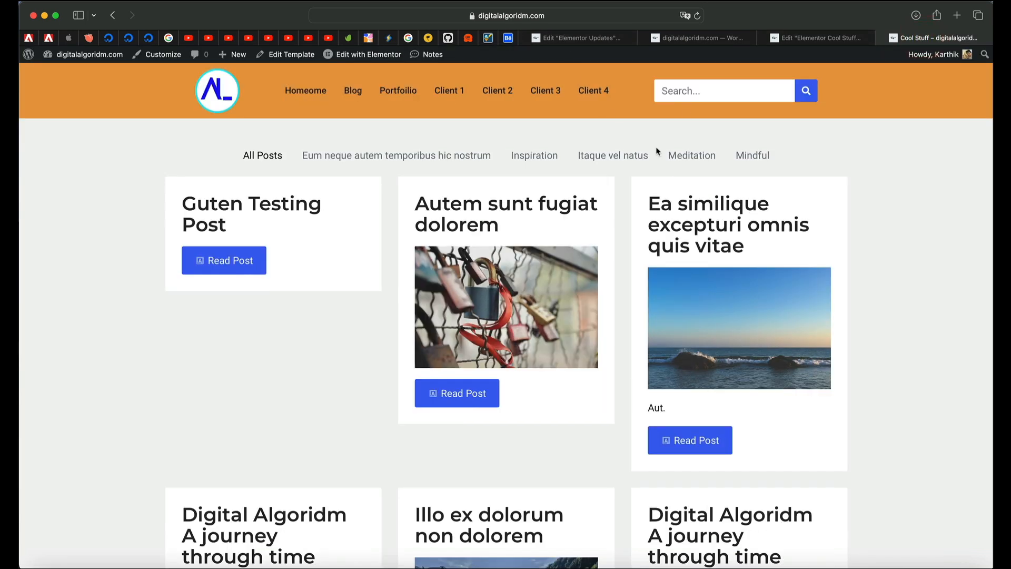
{"action": "left_click", "coordinate": [712, 142]}
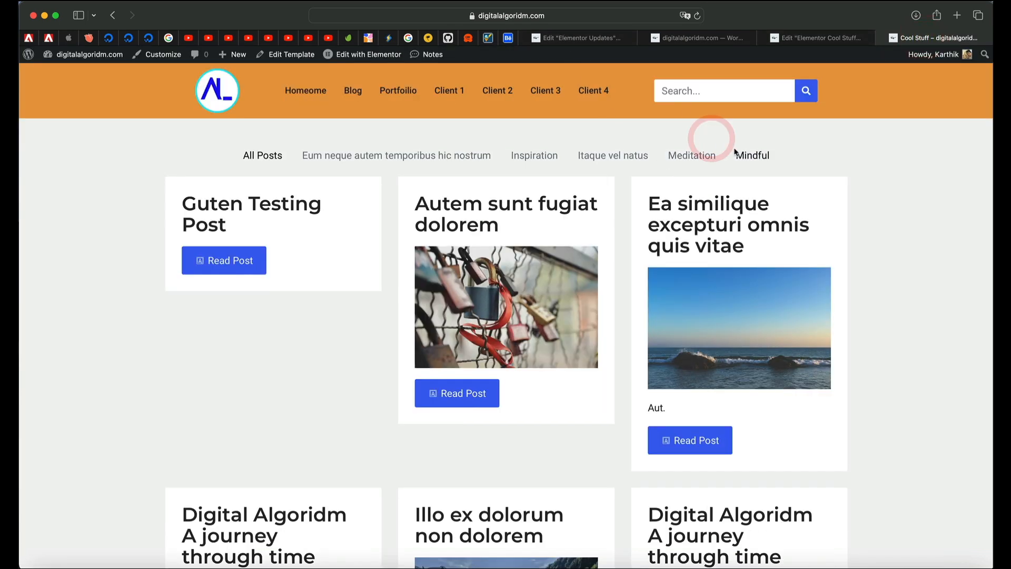
Step: Return to the page editor and give the Taxonomy Filter a classic background in the Primary global color
{"action": "left_click", "coordinate": [816, 37]}
{"action": "left_click", "coordinate": [907, 167]}
{"action": "left_click", "coordinate": [167, 112]}
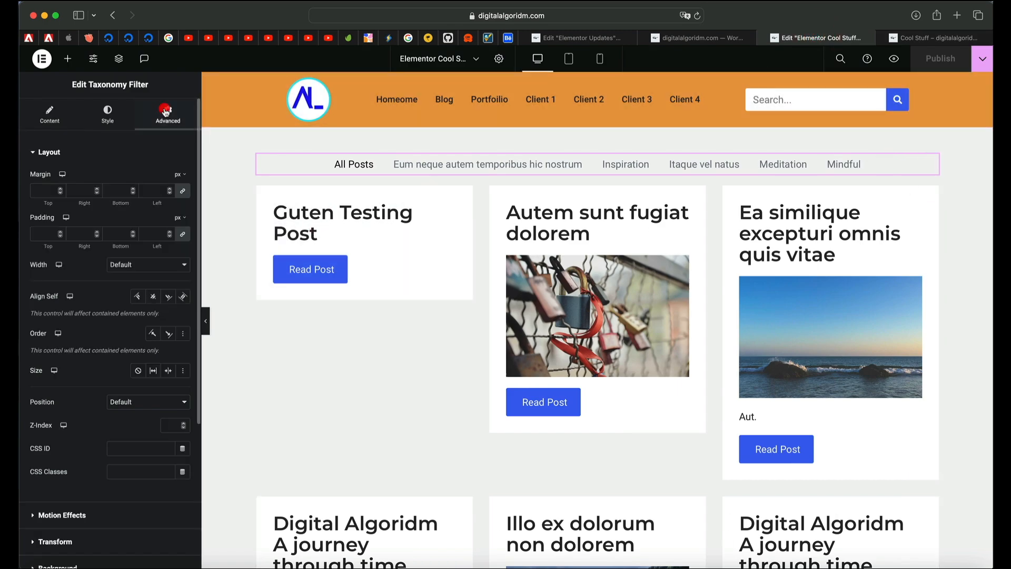
{"action": "scroll", "coordinate": [109, 365], "scroll_direction": "down", "scroll_amount": 5}
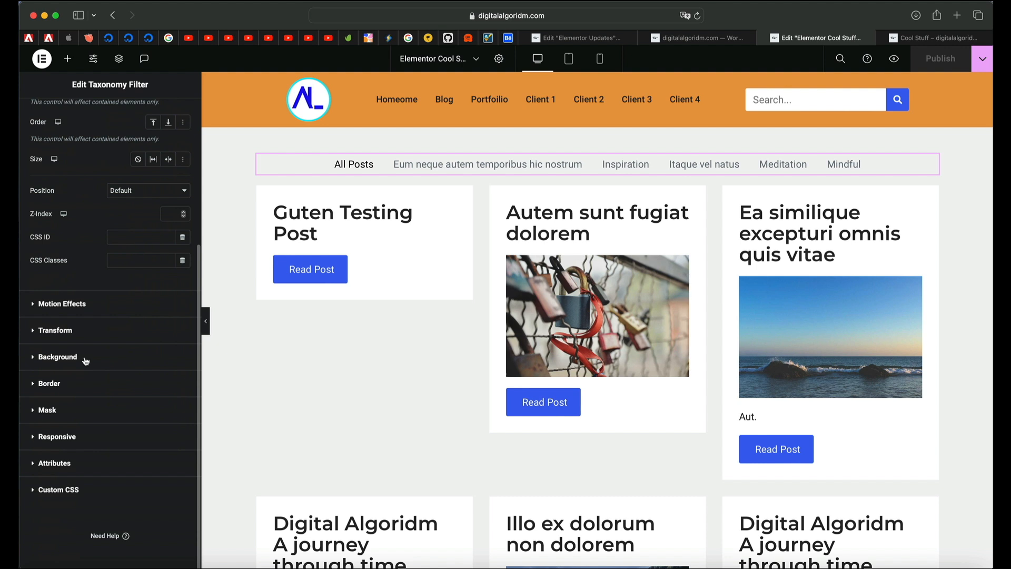
{"action": "left_click", "coordinate": [85, 358]}
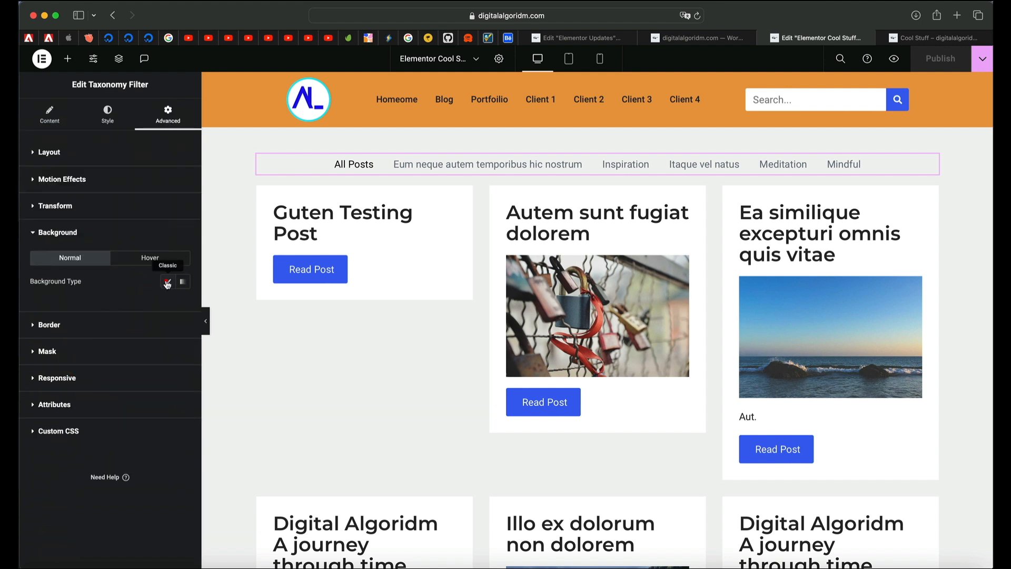
{"action": "left_click", "coordinate": [167, 283]}
{"action": "left_click", "coordinate": [168, 304]}
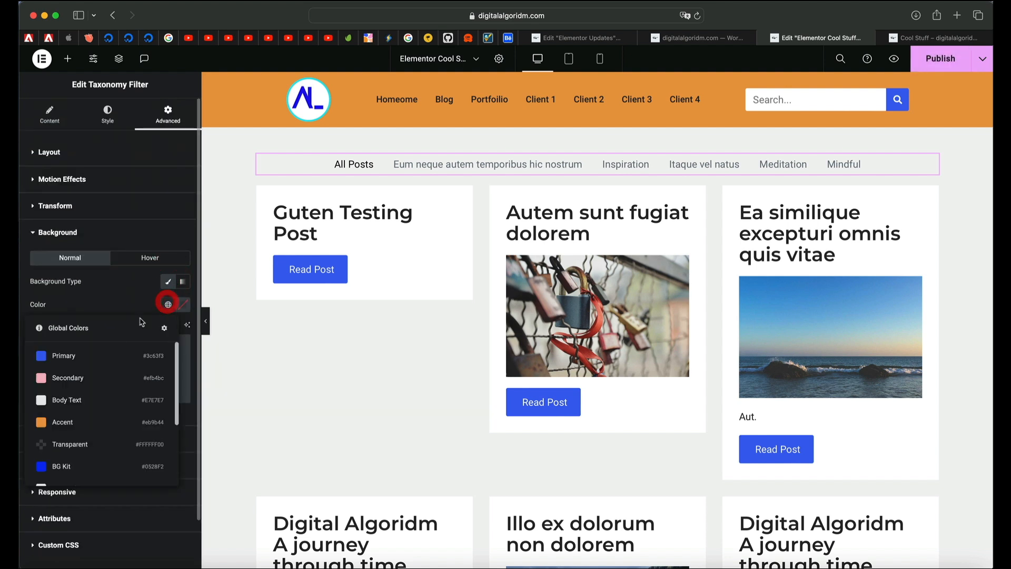
{"action": "left_click", "coordinate": [97, 362]}
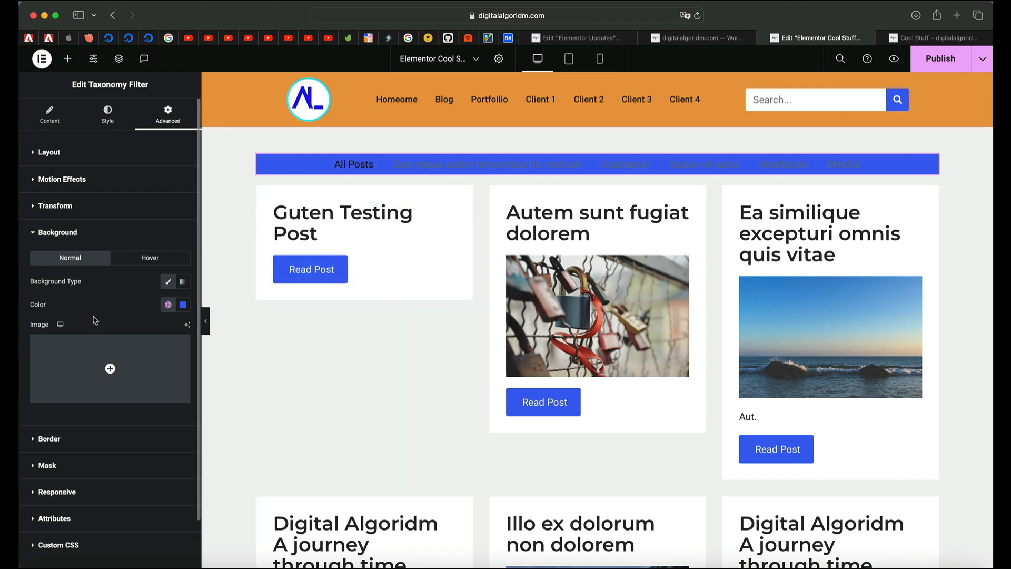
{"action": "left_click", "coordinate": [66, 232]}
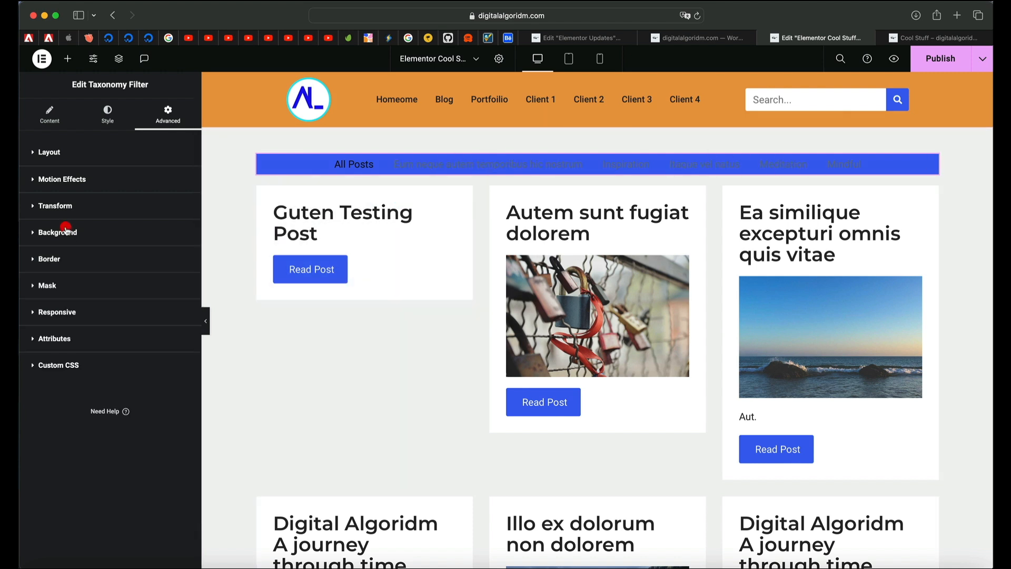
Step: Set the Taxonomy Filter's padding to 12 px on all sides, trying 16 px before restoring 12 px
{"action": "left_click", "coordinate": [72, 151]}
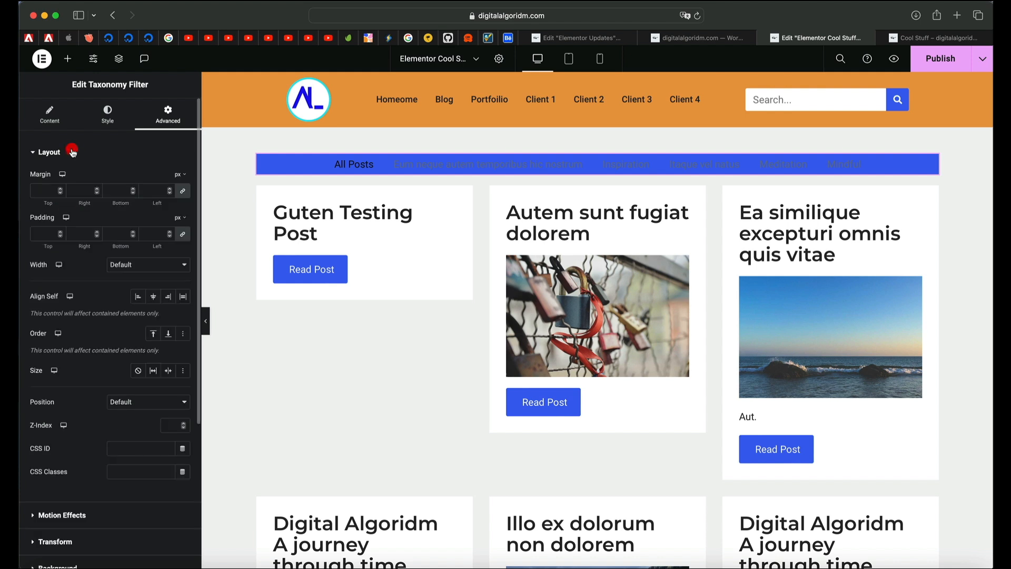
{"action": "left_click", "coordinate": [45, 236]}
{"action": "type", "text": "12"}
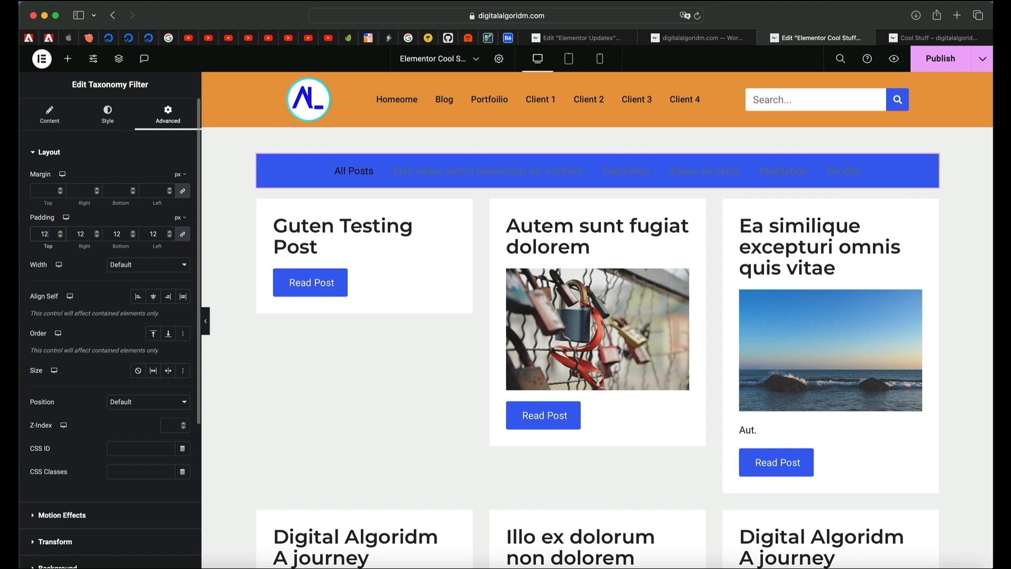
{"action": "key", "text": "BackSpace"}
{"action": "type", "text": "6"}
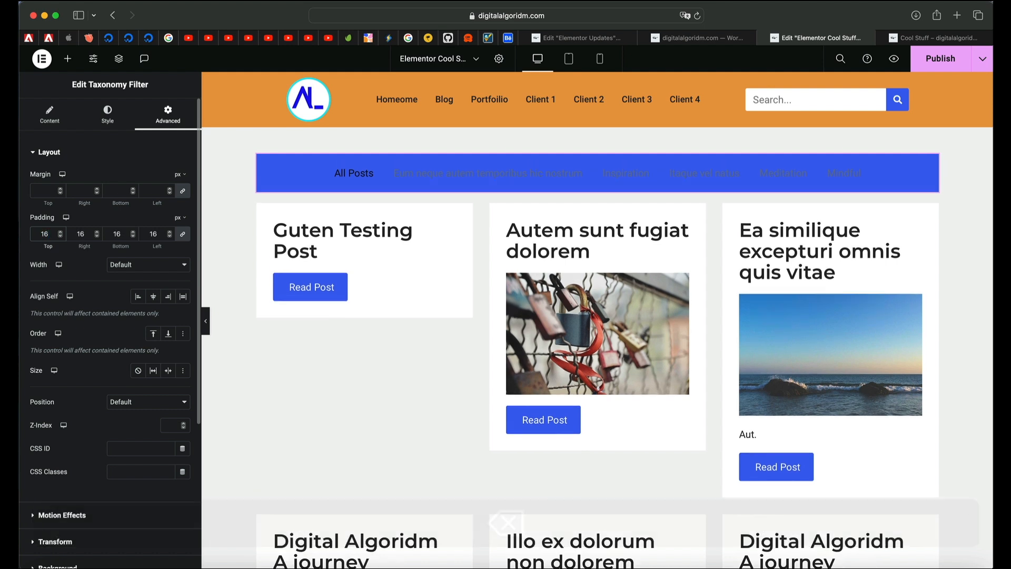
{"action": "key", "text": "BackSpace"}
{"action": "type", "text": "2"}
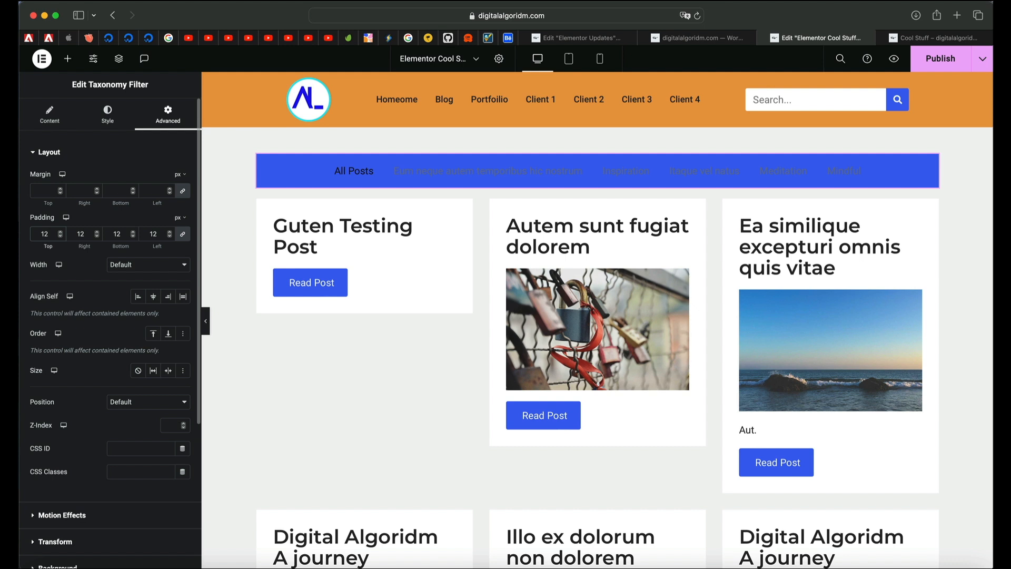
Step: Set the Taxonomy Filter's border radius to 48 px on all corners, trying 24 px in between
{"action": "scroll", "coordinate": [62, 441], "scroll_direction": "down", "scroll_amount": 5}
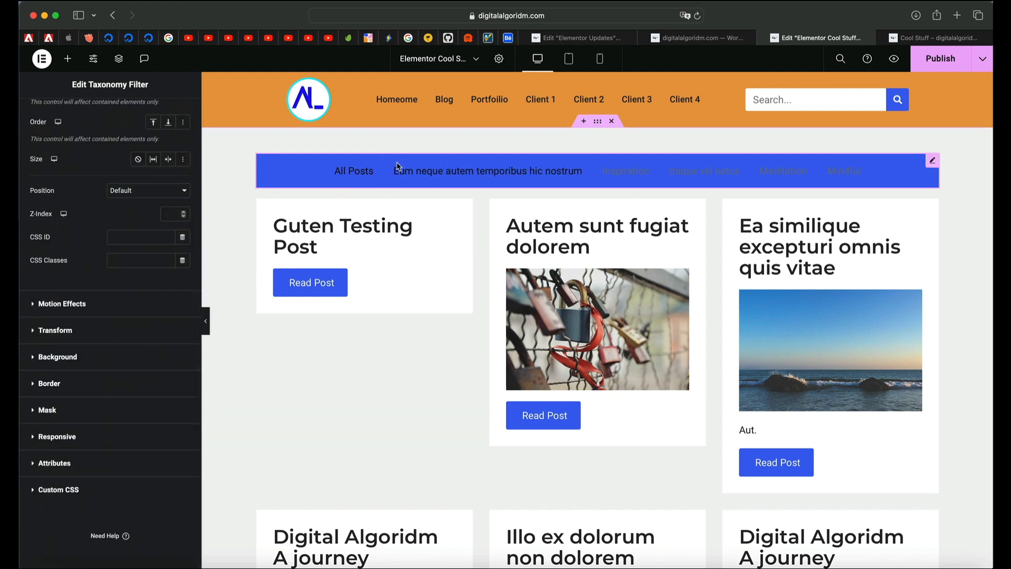
{"action": "left_click", "coordinate": [85, 388]}
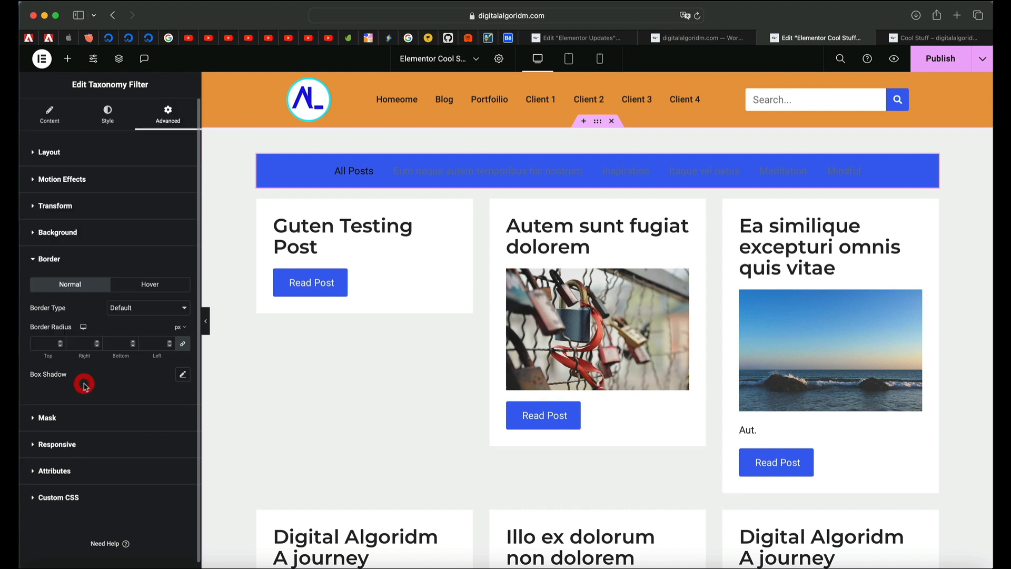
{"action": "left_click", "coordinate": [42, 343]}
{"action": "type", "text": "48"}
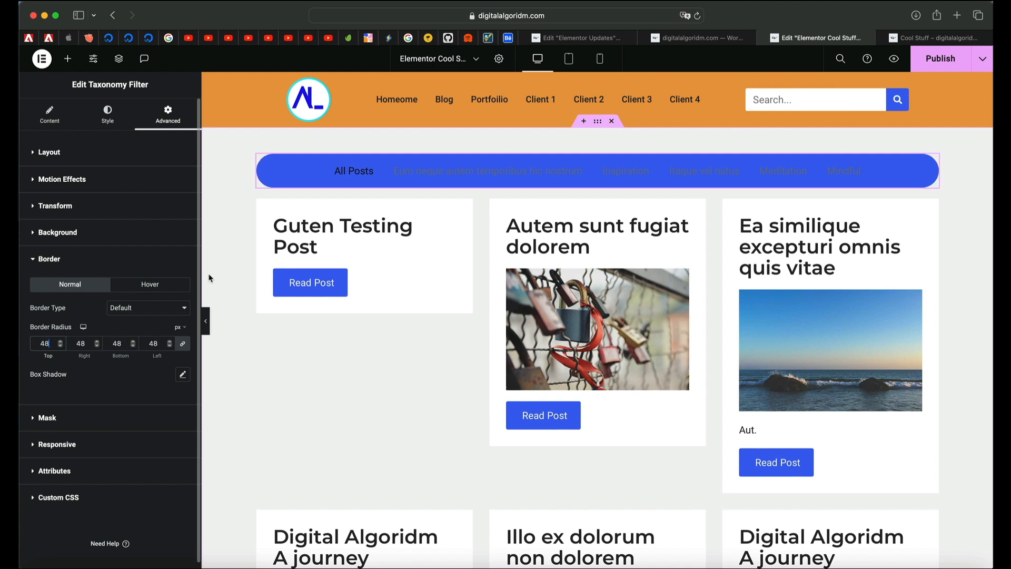
{"action": "double_click", "coordinate": [45, 343]}
{"action": "type", "text": "24"}
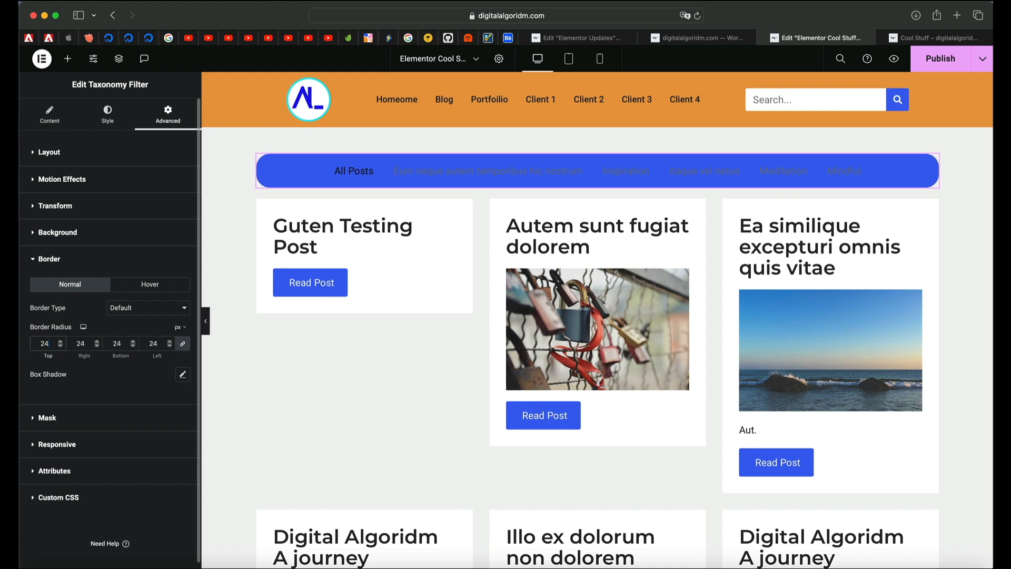
{"action": "key", "text": "BackSpace"}
{"action": "key", "text": "BackSpace"}
{"action": "type", "text": "48"}
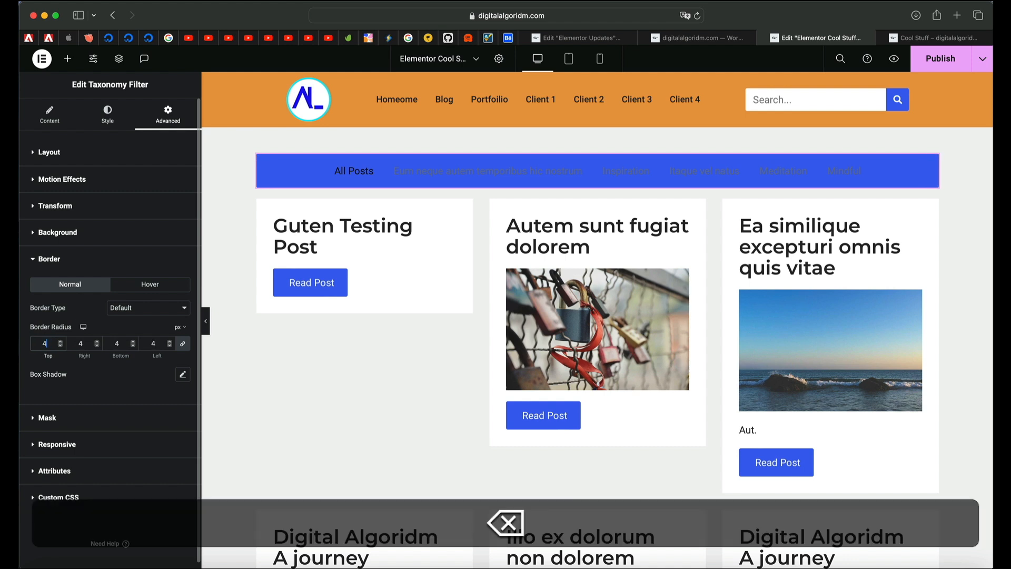
Step: Set the filter items' normal text color to the white global color after trying Body Text
{"action": "left_click", "coordinate": [108, 113]}
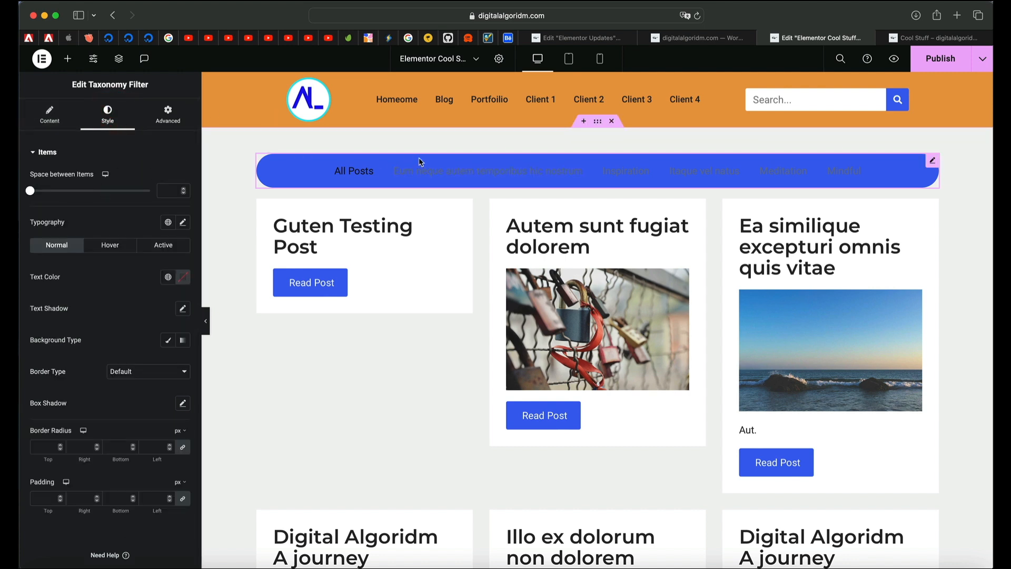
{"action": "left_click", "coordinate": [168, 277]}
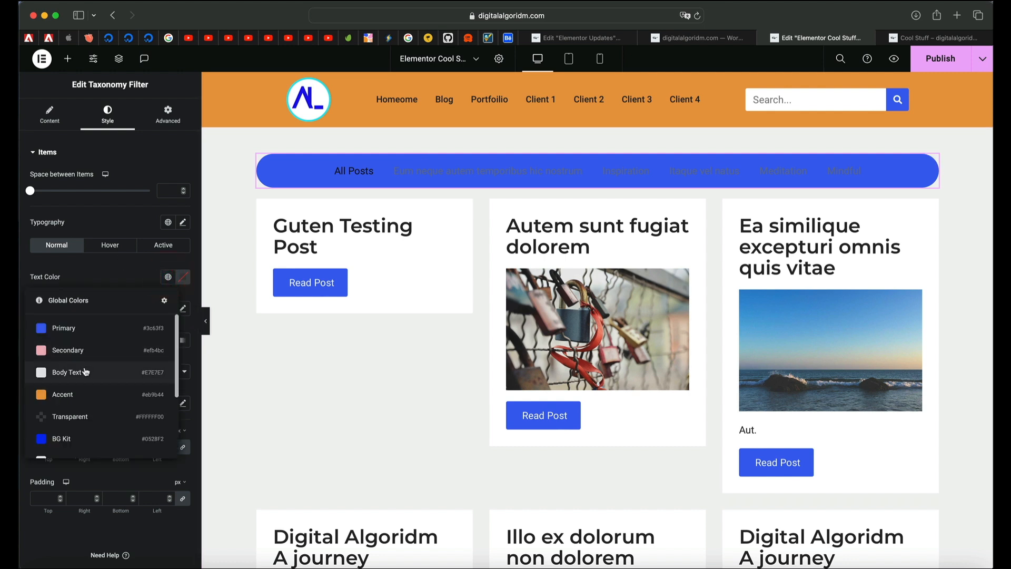
{"action": "left_click", "coordinate": [84, 372]}
{"action": "left_click", "coordinate": [168, 277]}
{"action": "scroll", "coordinate": [105, 369], "scroll_direction": "down", "scroll_amount": 4}
{"action": "left_click", "coordinate": [83, 377]}
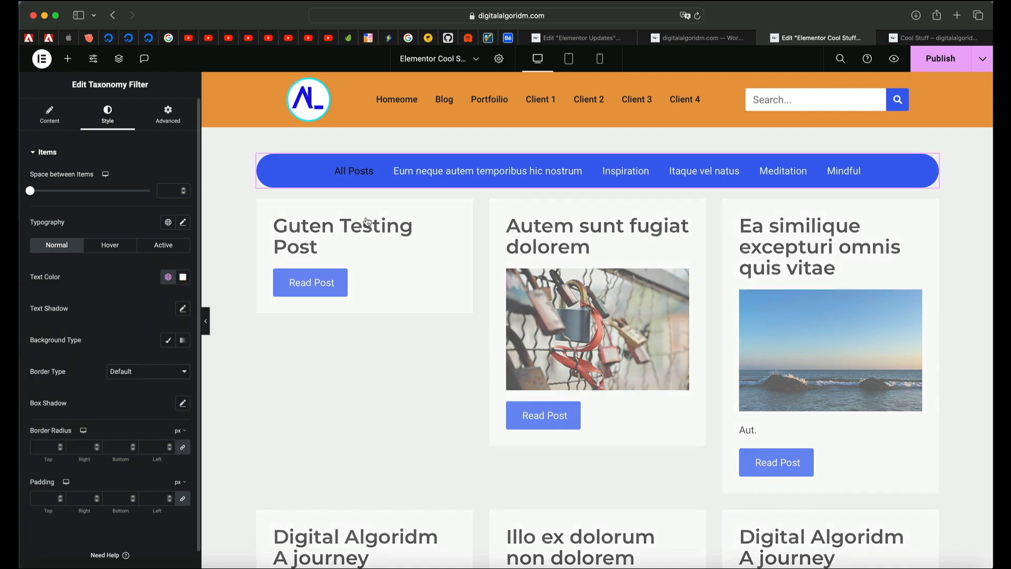
Step: Set the filter items' hover text color to the Secondary global color
{"action": "left_click", "coordinate": [110, 245]}
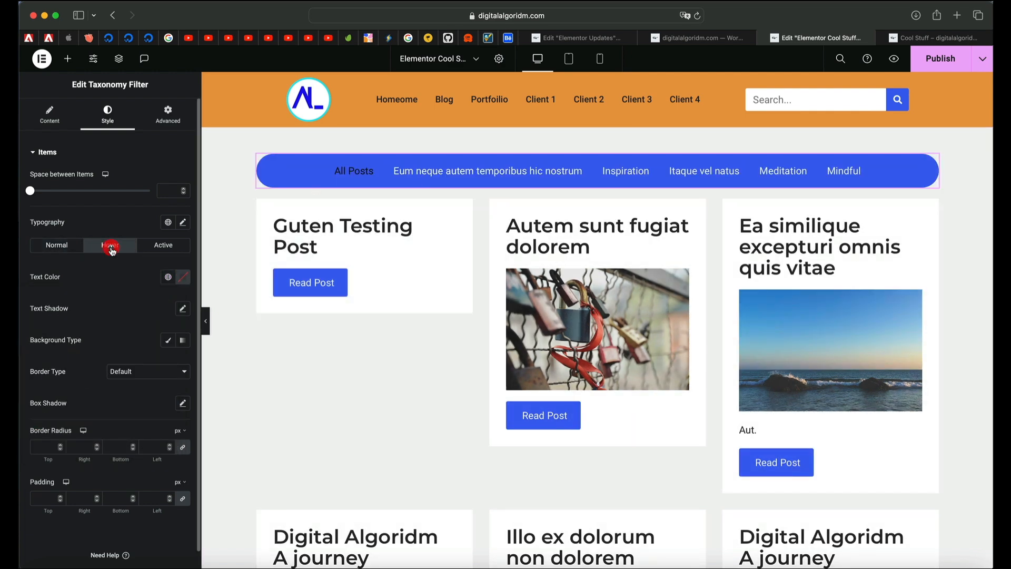
{"action": "left_click", "coordinate": [168, 278]}
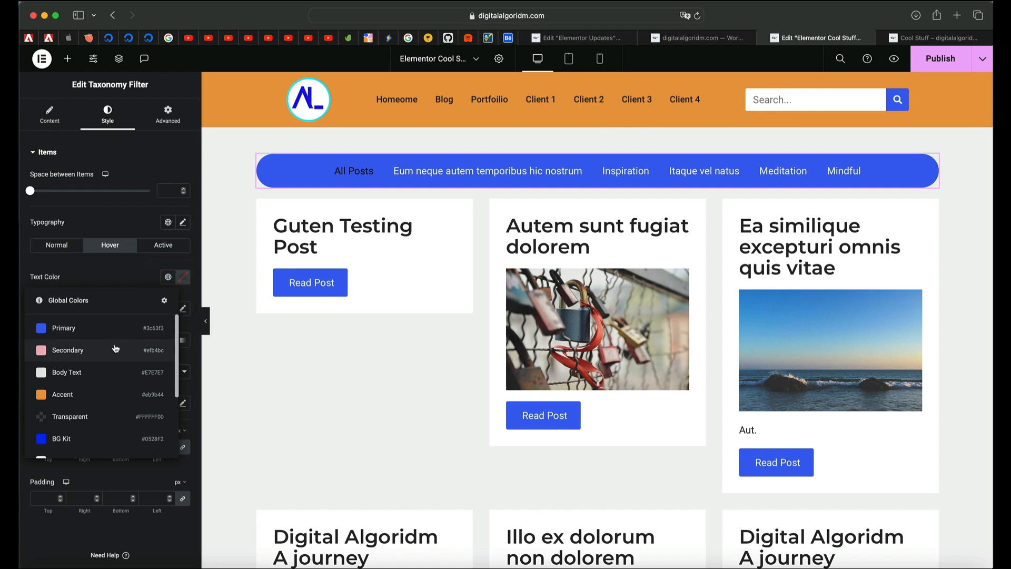
{"action": "left_click", "coordinate": [116, 348]}
Step: Set the active filter item's text color to the Secondary global color after trying Accent, and publish the page
{"action": "left_click", "coordinate": [161, 244]}
{"action": "left_click", "coordinate": [167, 276]}
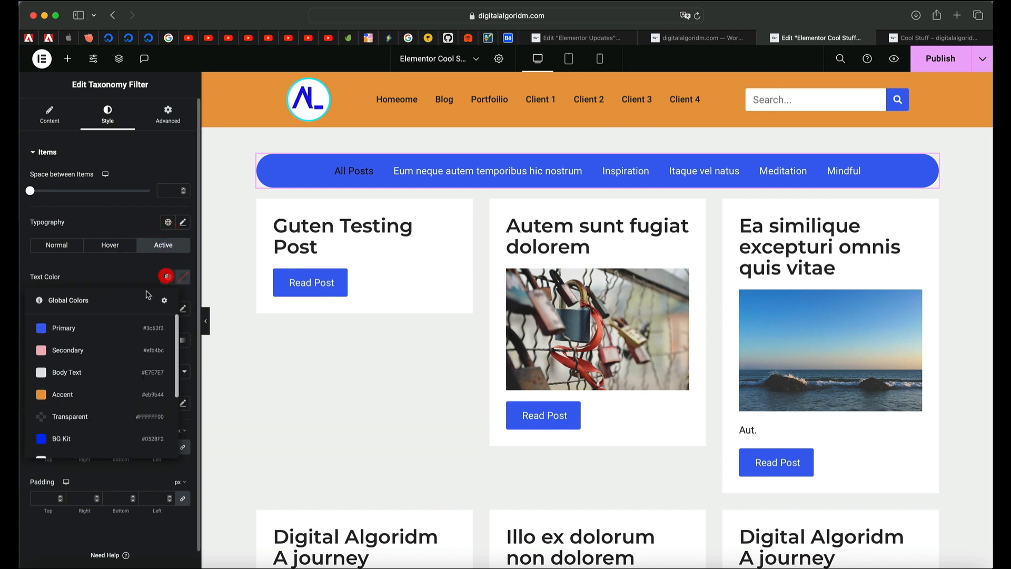
{"action": "left_click", "coordinate": [94, 404]}
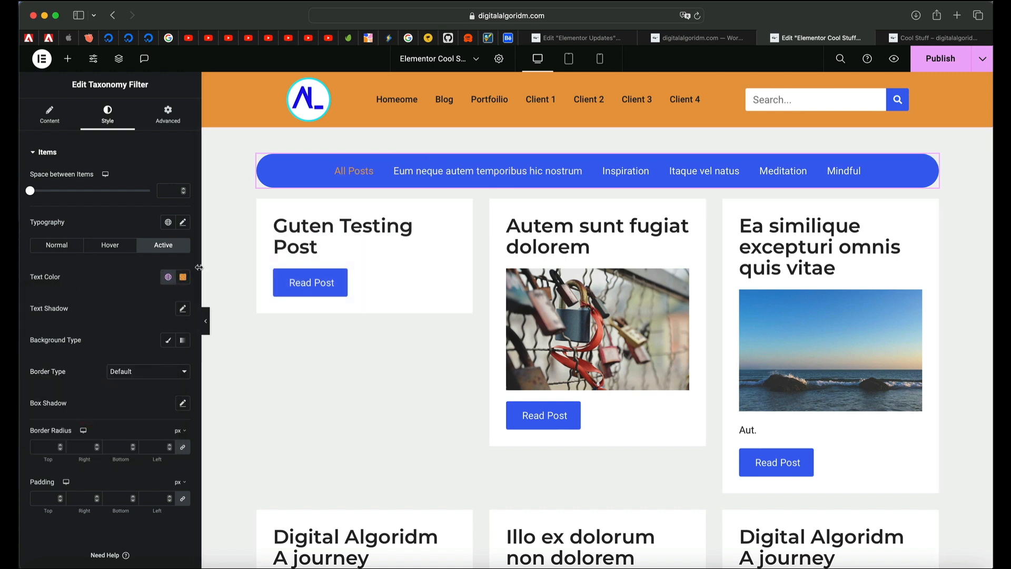
{"action": "left_click", "coordinate": [166, 278]}
{"action": "left_click", "coordinate": [97, 347]}
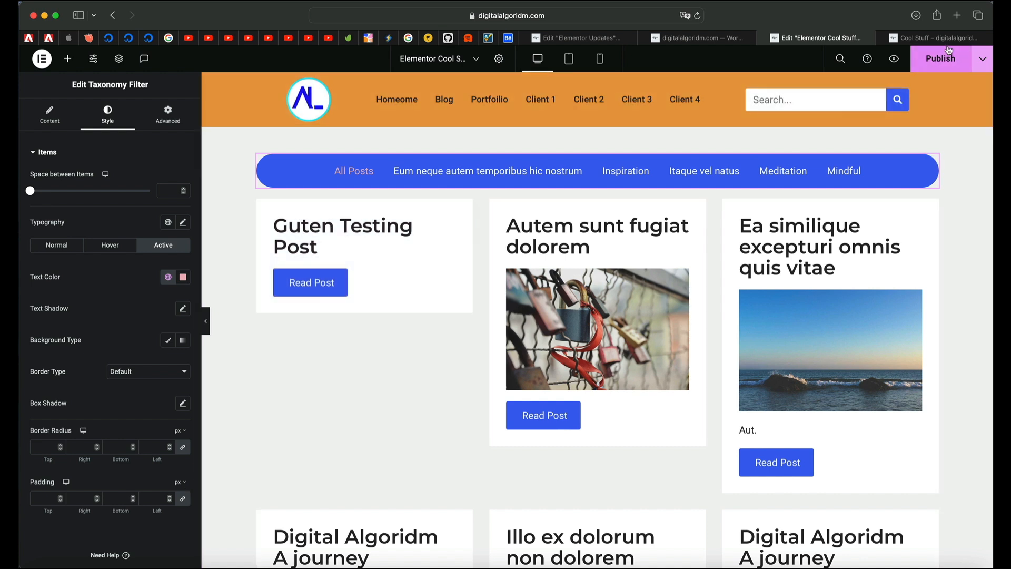
{"action": "left_click", "coordinate": [944, 62]}
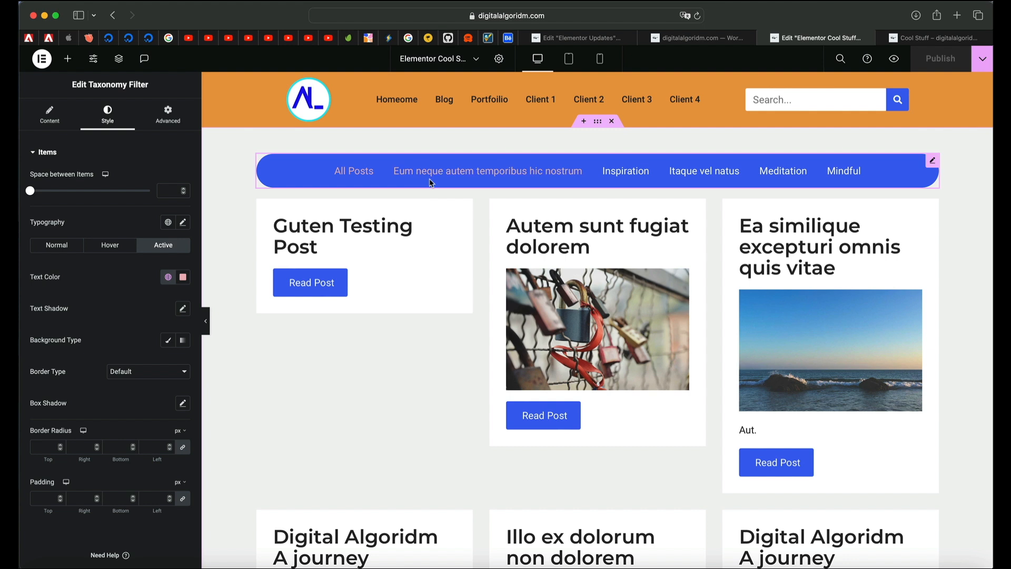
Step: Duplicate the Taxonomy Filter and set the copy's taxonomy to Tags
{"action": "right_click", "coordinate": [480, 176]}
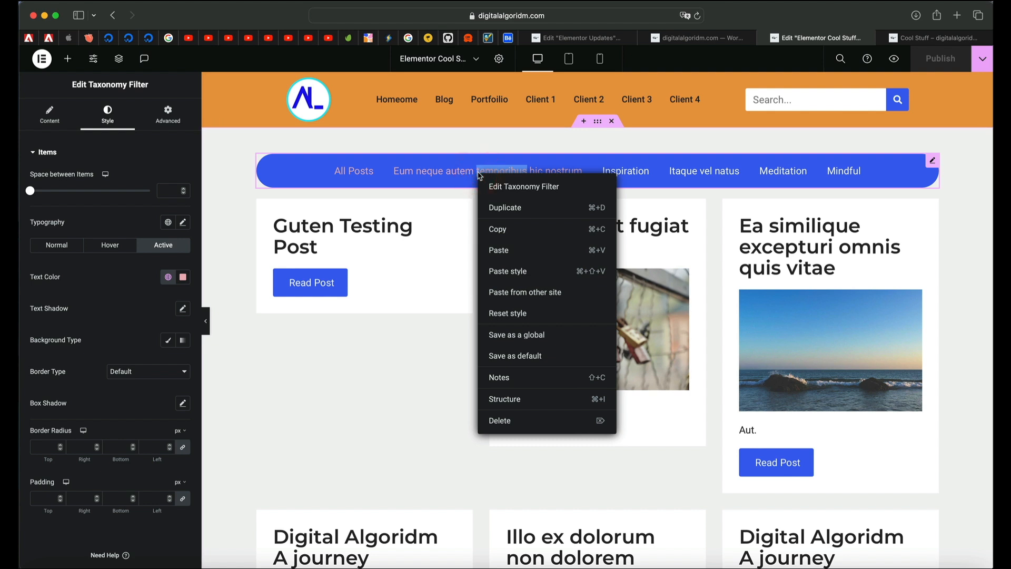
{"action": "left_click", "coordinate": [500, 209]}
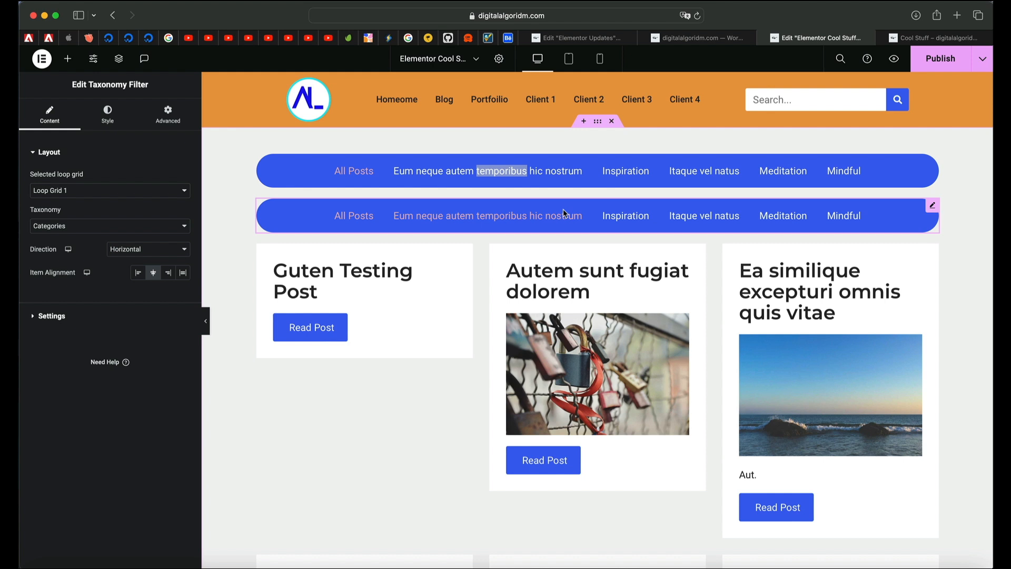
{"action": "left_click", "coordinate": [932, 208]}
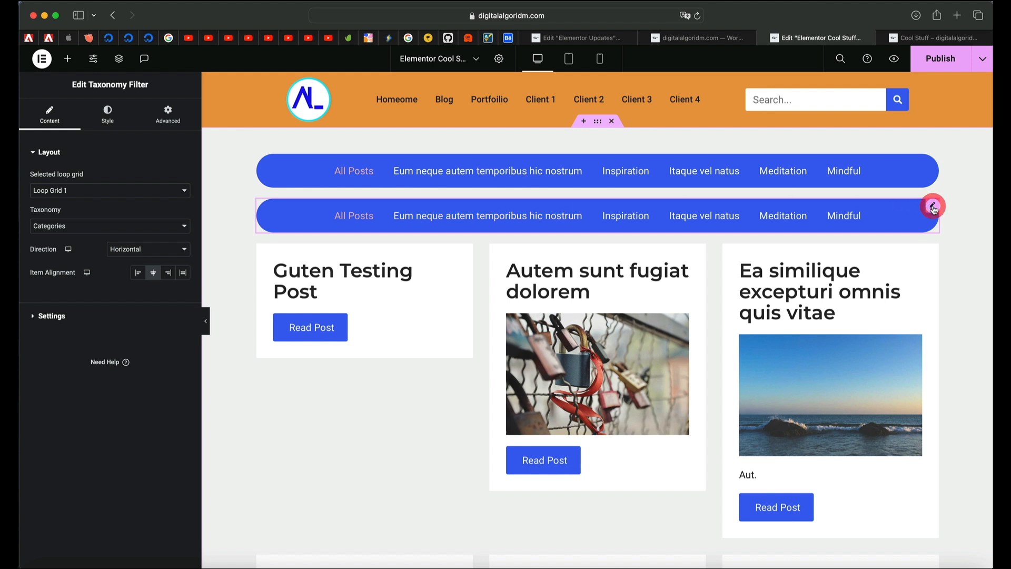
{"action": "left_click", "coordinate": [66, 227]}
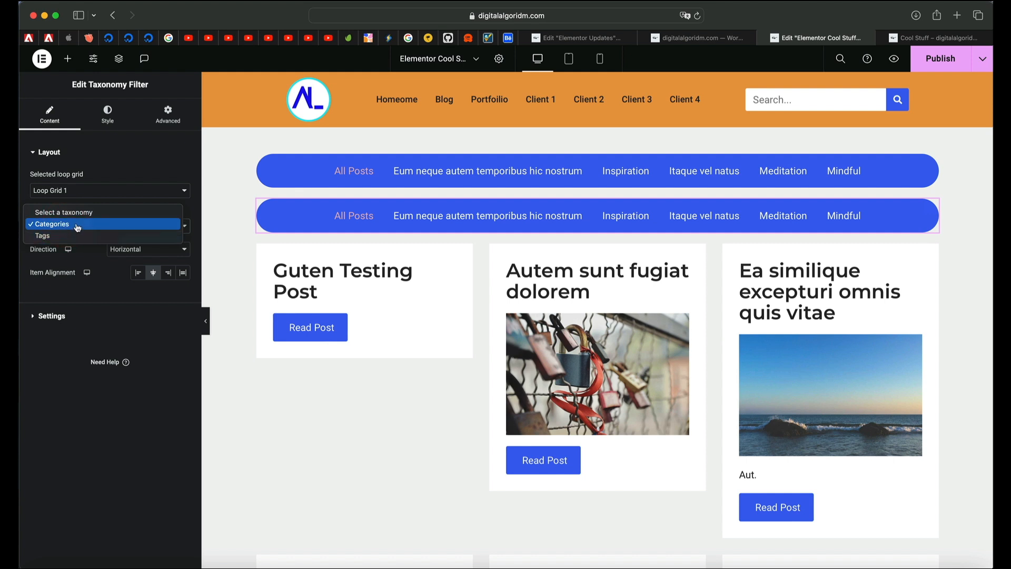
{"action": "left_click", "coordinate": [73, 235]}
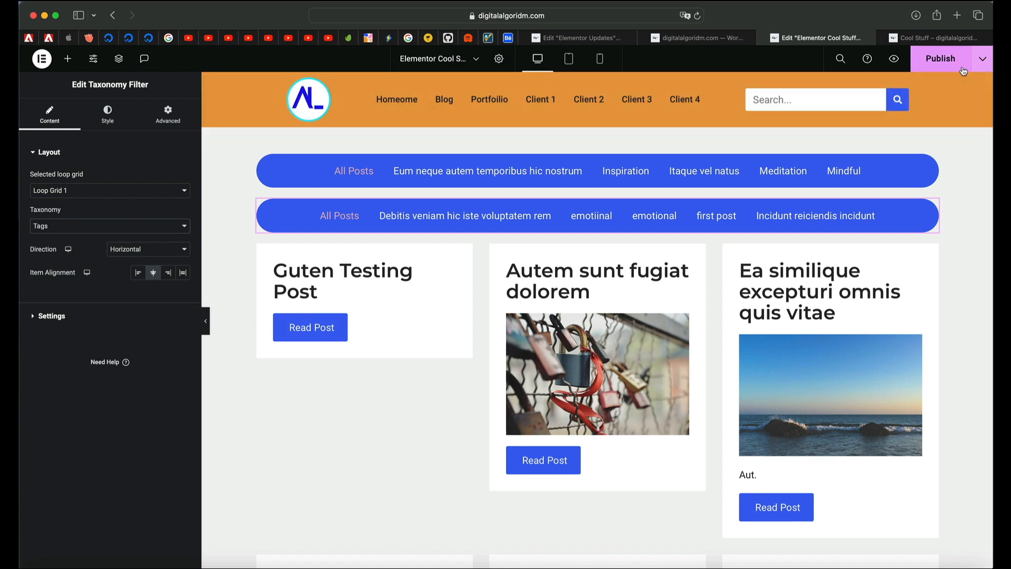
Step: Test the "Debitis veniam hic iste voluptatem rem" tag filter, and enable Multiple Selection with AND logic on the tags filter
{"action": "left_click", "coordinate": [406, 209]}
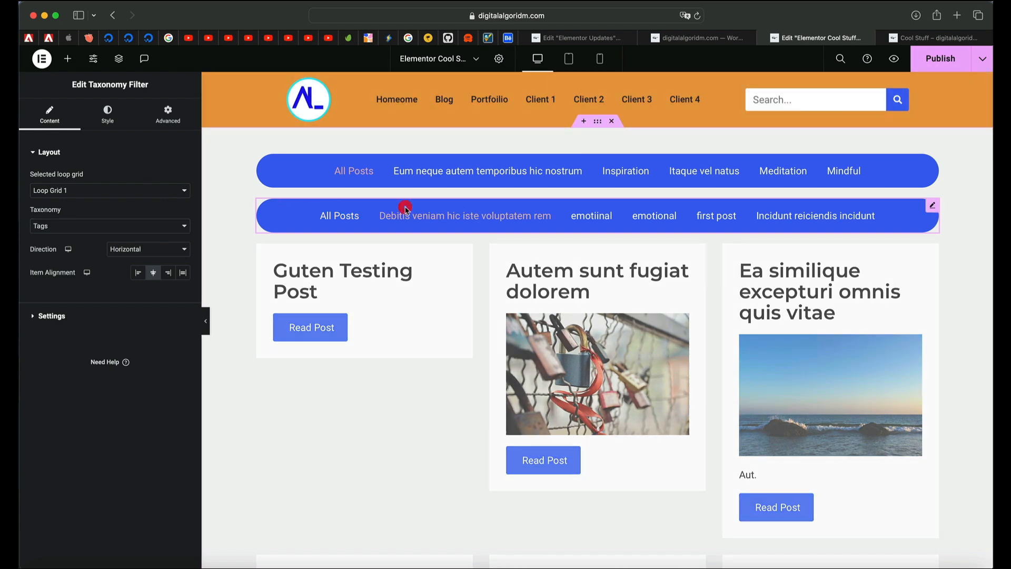
{"action": "left_click", "coordinate": [66, 317]}
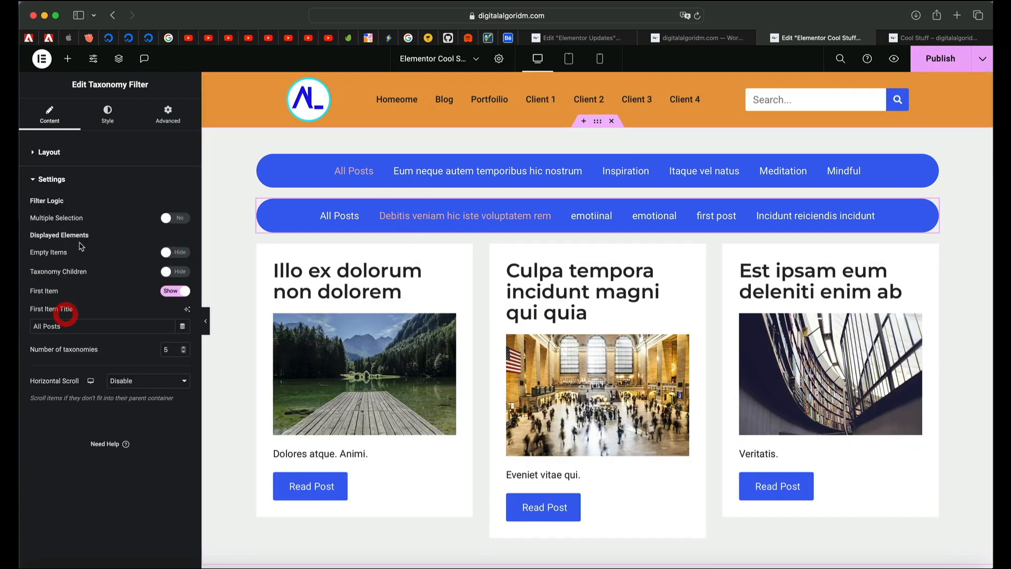
{"action": "left_click", "coordinate": [77, 180]}
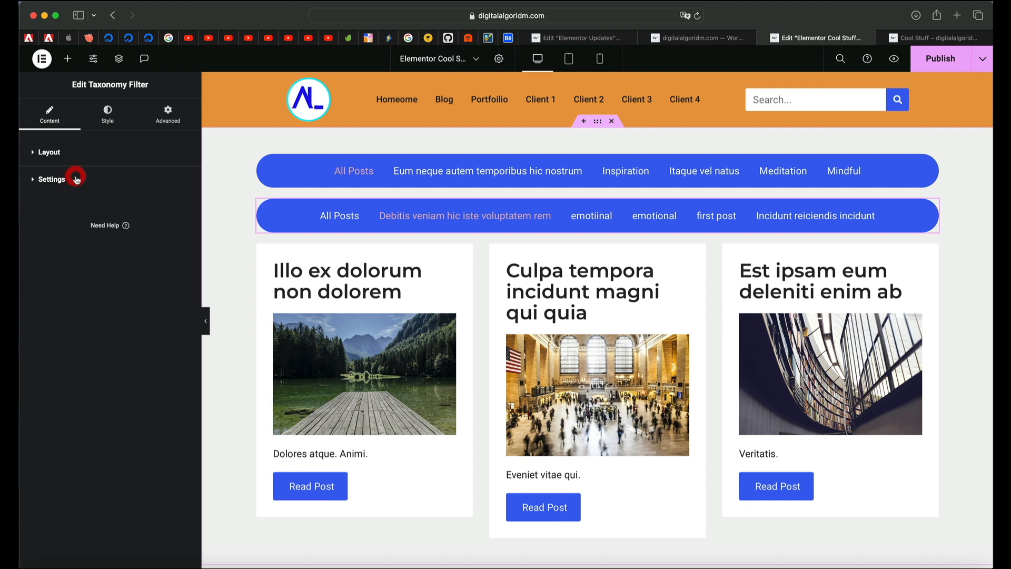
{"action": "left_click", "coordinate": [76, 180]}
{"action": "left_click", "coordinate": [180, 219]}
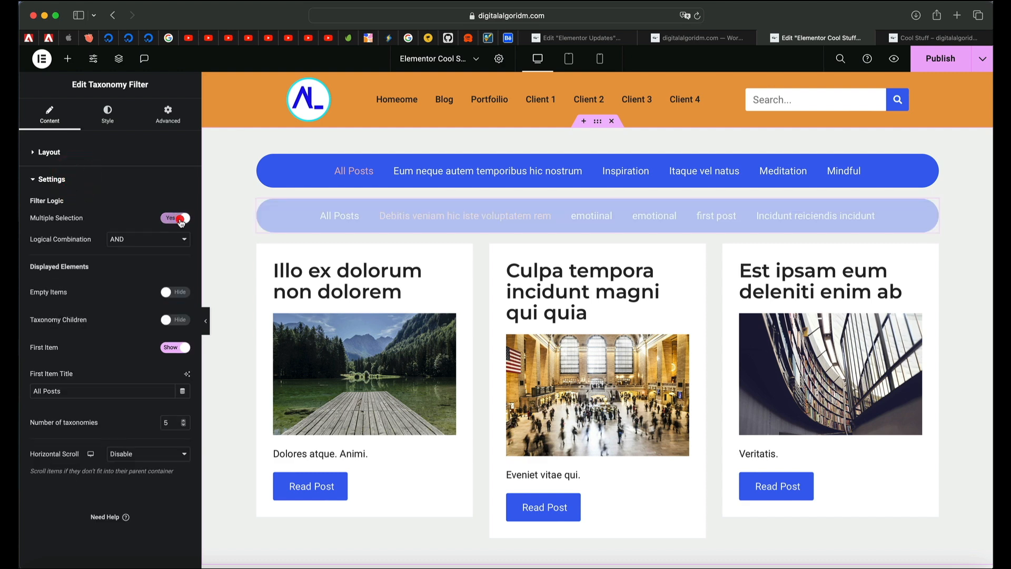
{"action": "left_click", "coordinate": [162, 241]}
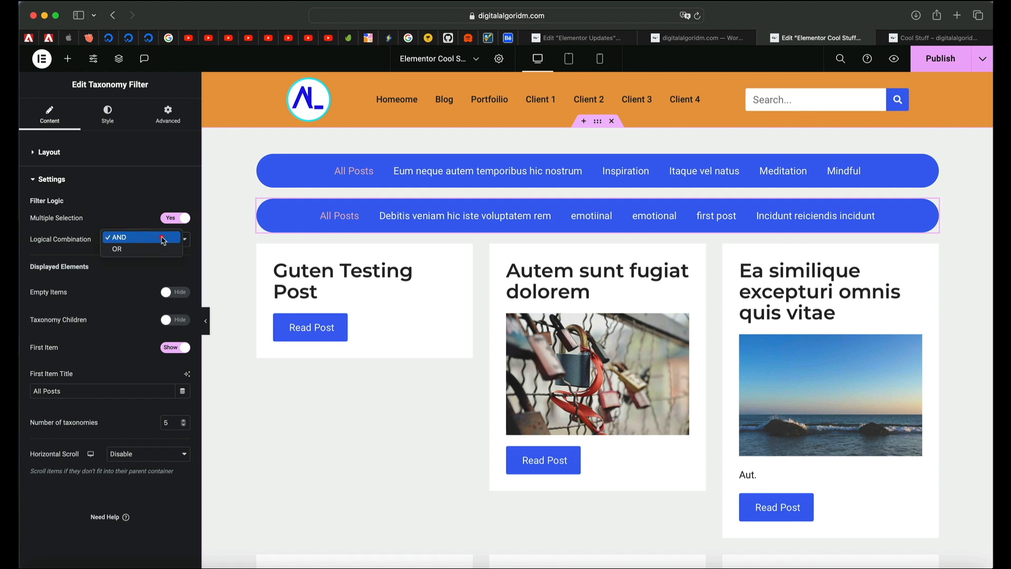
{"action": "left_click", "coordinate": [153, 238]}
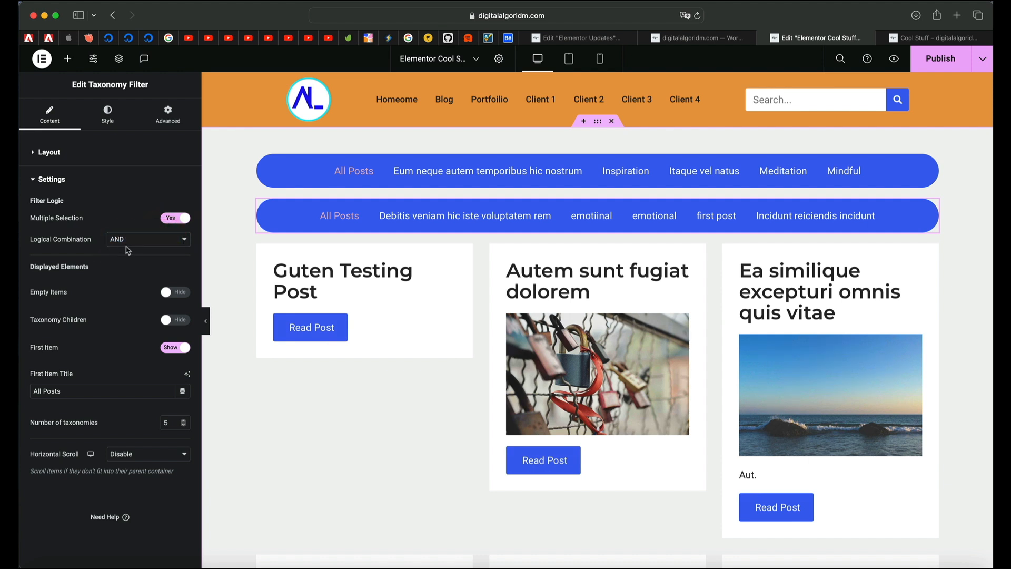
Step: Publish the page and test the "Eum neque autem temporibus hic nostrum" category with the "Debitis veniam hic iste voluptatem rem" and "emotiinal" tags on the live page
{"action": "left_click", "coordinate": [67, 181]}
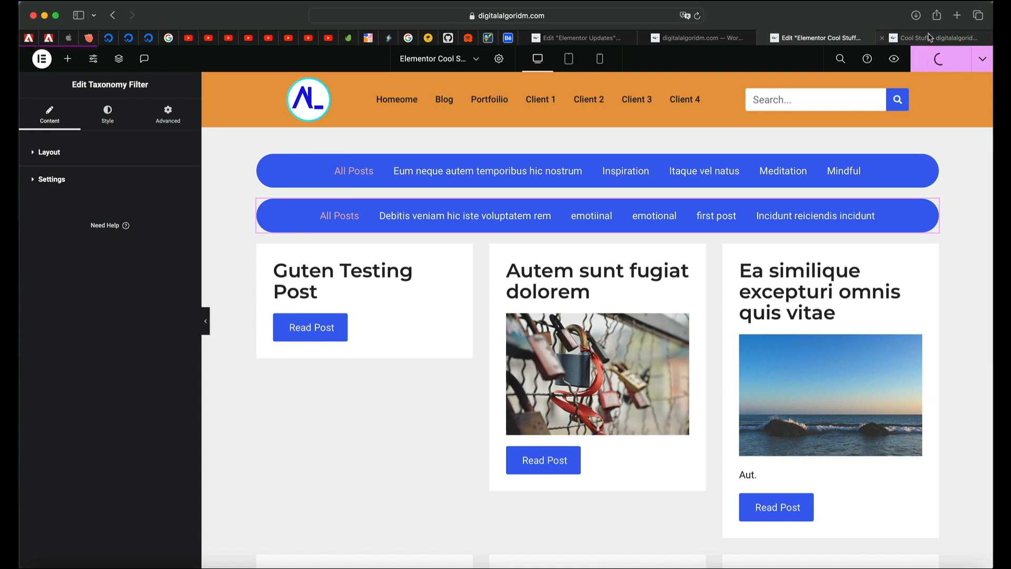
{"action": "left_click", "coordinate": [930, 36]}
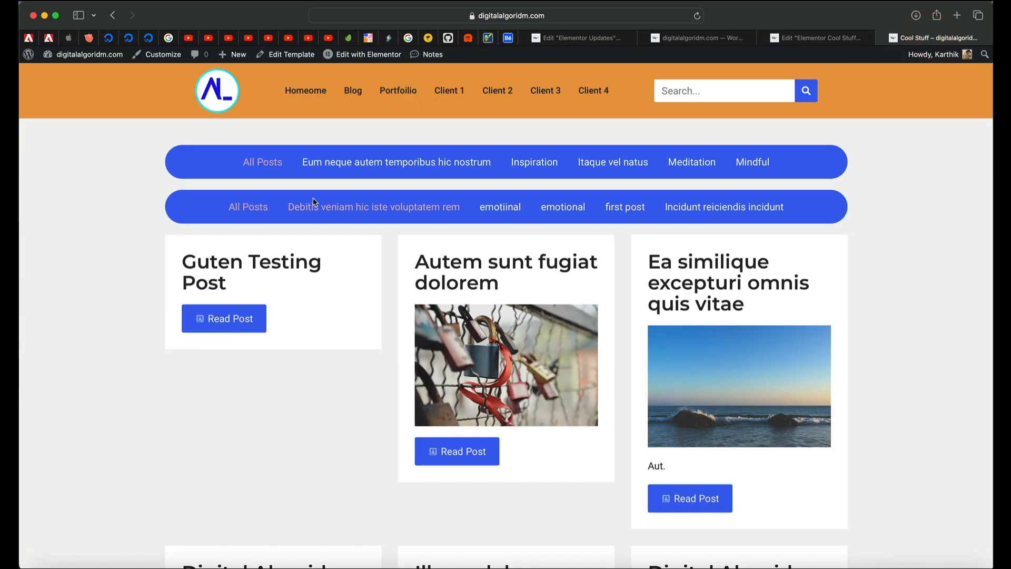
{"action": "left_click", "coordinate": [363, 165]}
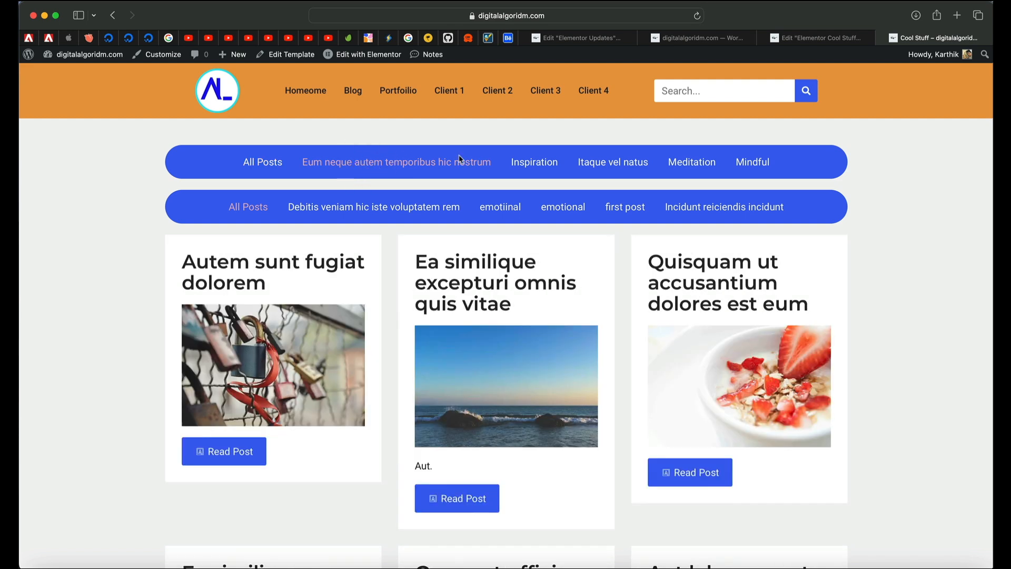
{"action": "left_click", "coordinate": [365, 208]}
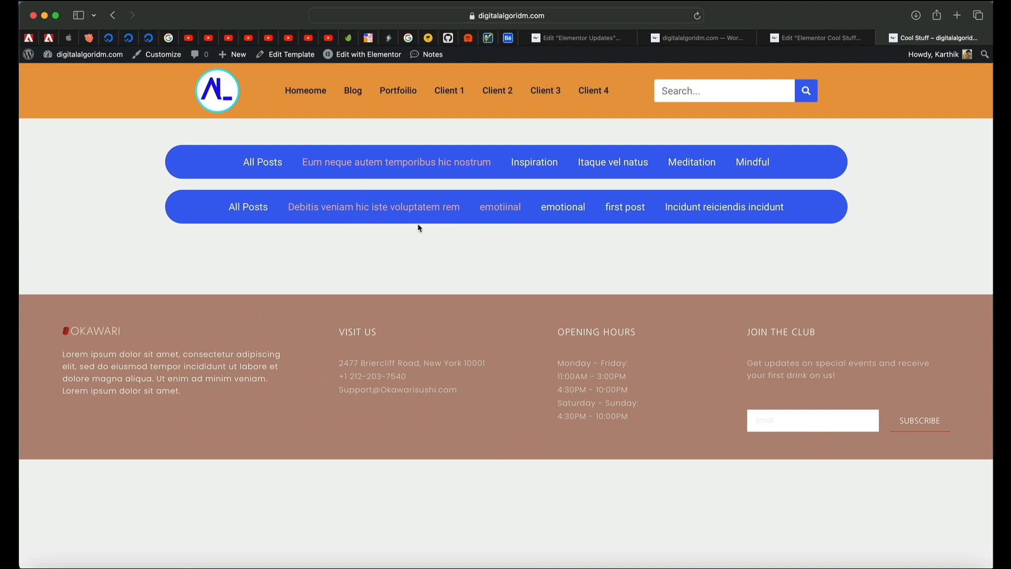
{"action": "left_click", "coordinate": [389, 210]}
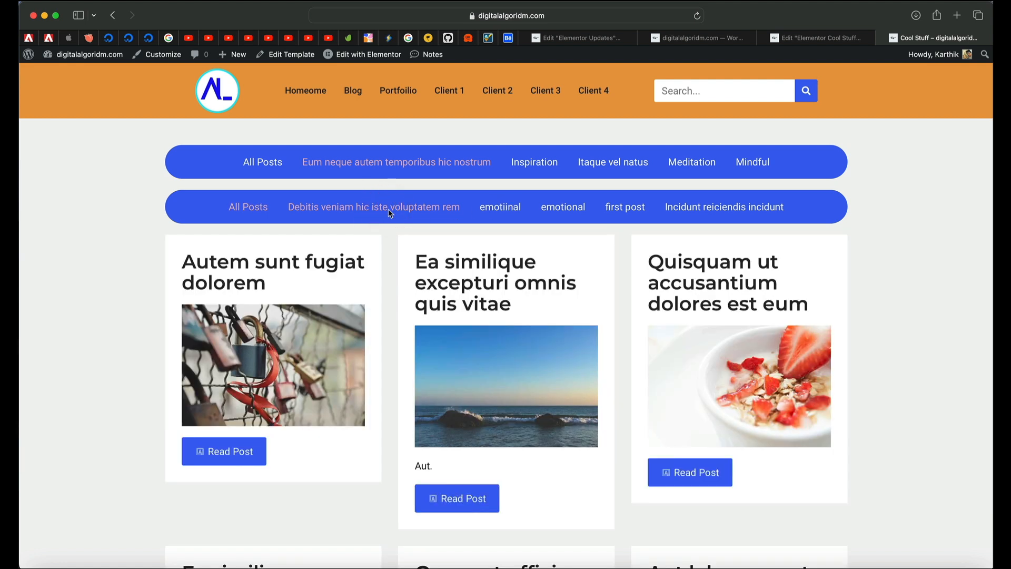
Step: Reset the category filter to All Posts and test the "Debitis veniam hic iste voluptatem rem" and "emotiinal" tags with other categories, ending on Inspiration
{"action": "left_click", "coordinate": [270, 164]}
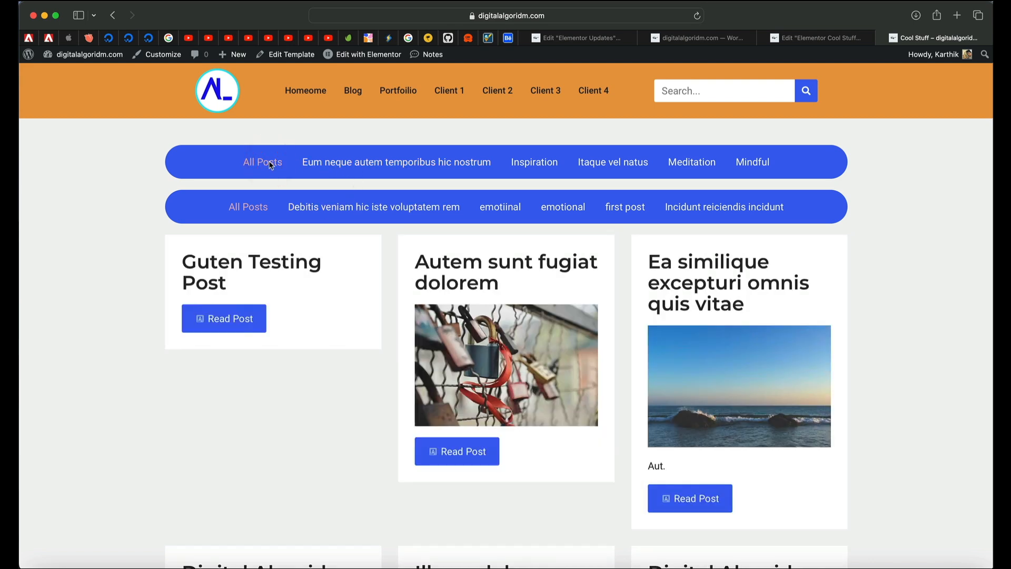
{"action": "left_click", "coordinate": [377, 207]}
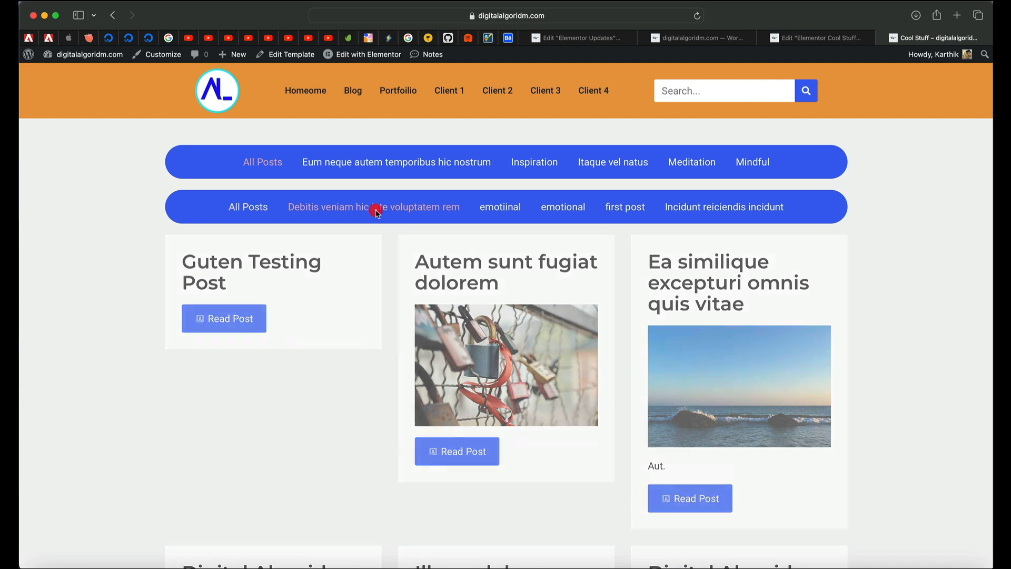
{"action": "left_click", "coordinate": [388, 166]}
{"action": "left_click", "coordinate": [532, 162]}
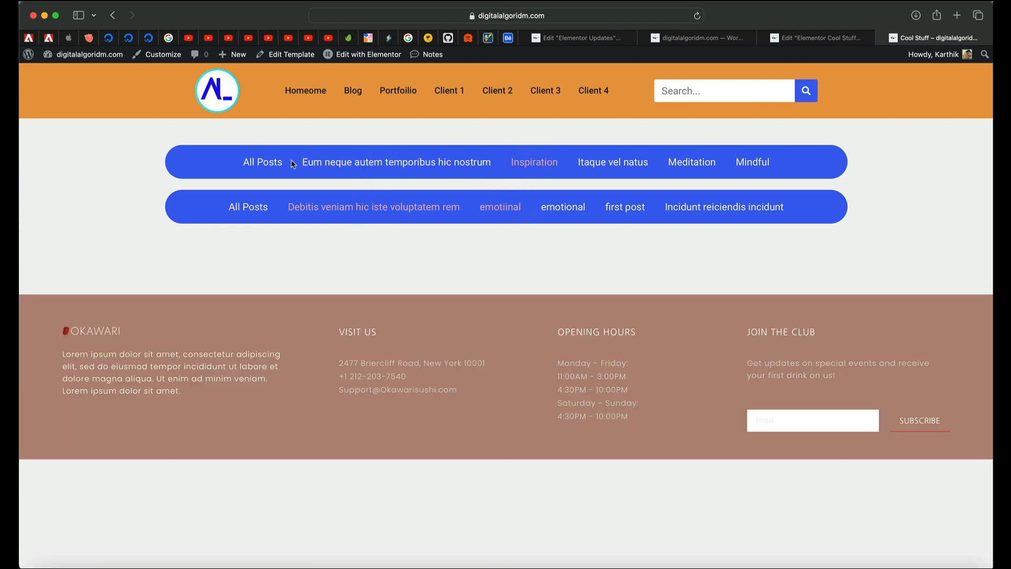
Step: Check the activation status of Nested Elements and the other experiments in Elementor's feature settings
{"action": "left_click", "coordinate": [868, 36]}
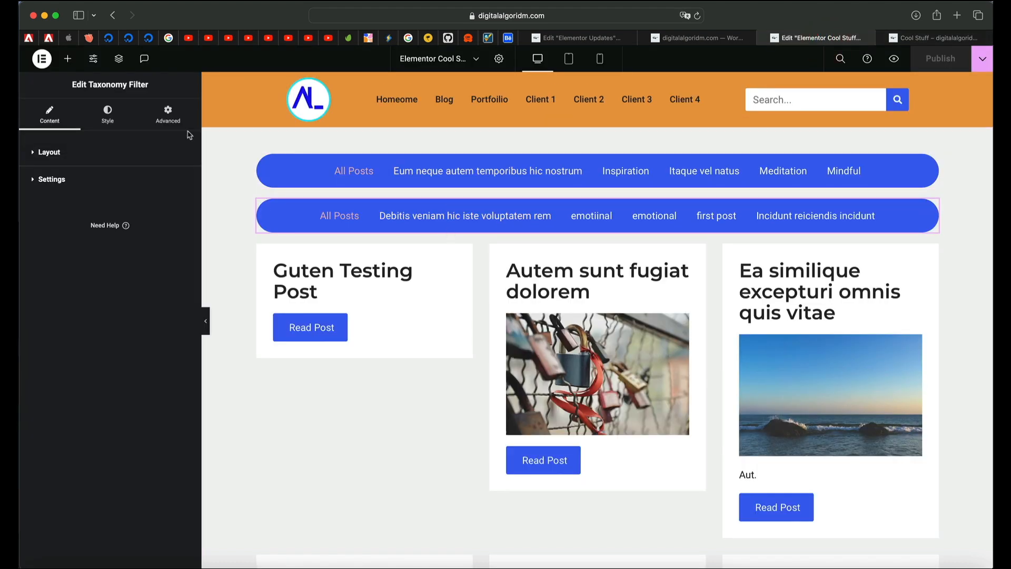
{"action": "left_click", "coordinate": [68, 59]}
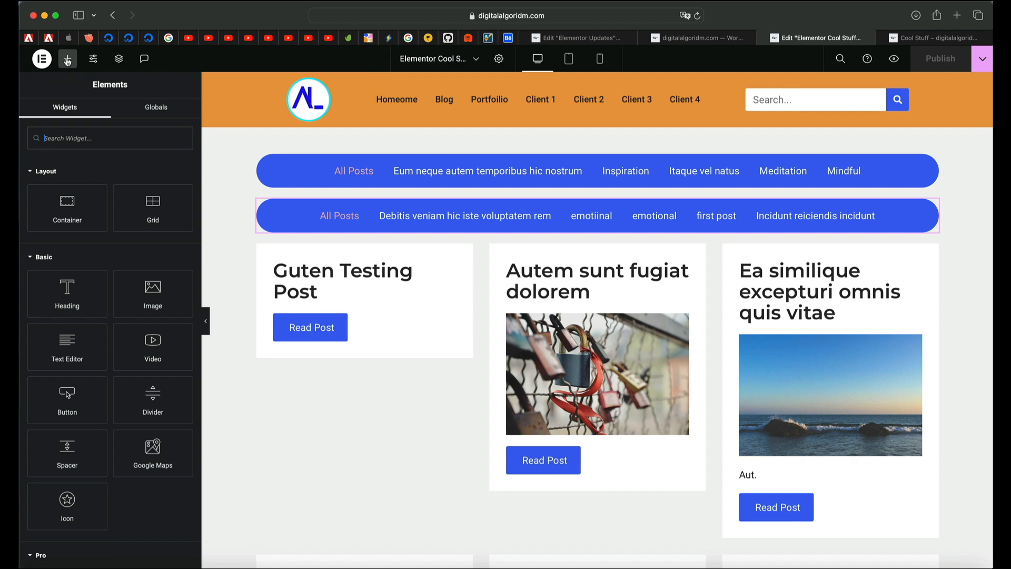
{"action": "left_click", "coordinate": [725, 40]}
{"action": "scroll", "coordinate": [396, 329], "scroll_direction": "down", "scroll_amount": 15}
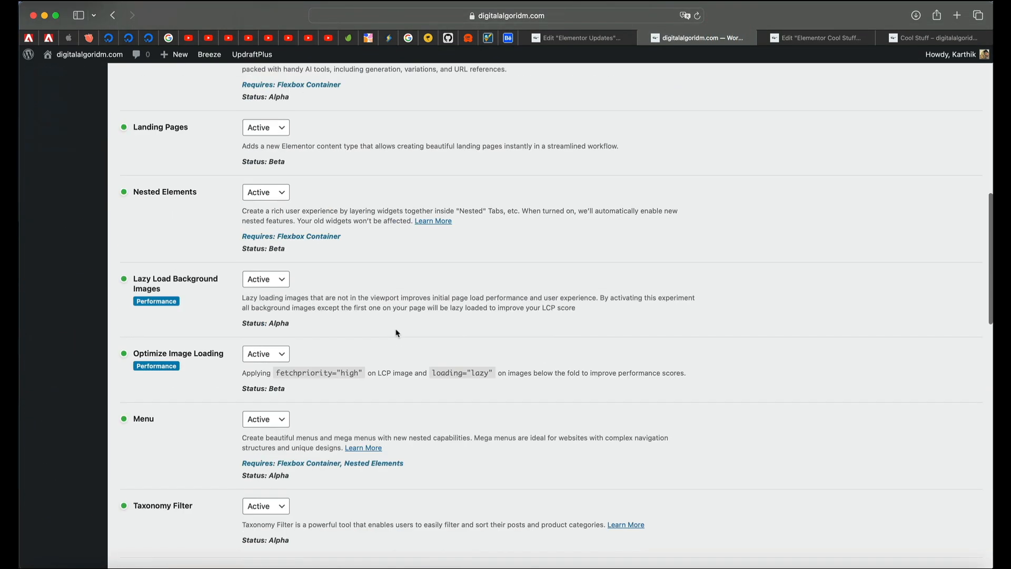
{"action": "scroll", "coordinate": [275, 428], "scroll_direction": "up", "scroll_amount": 4}
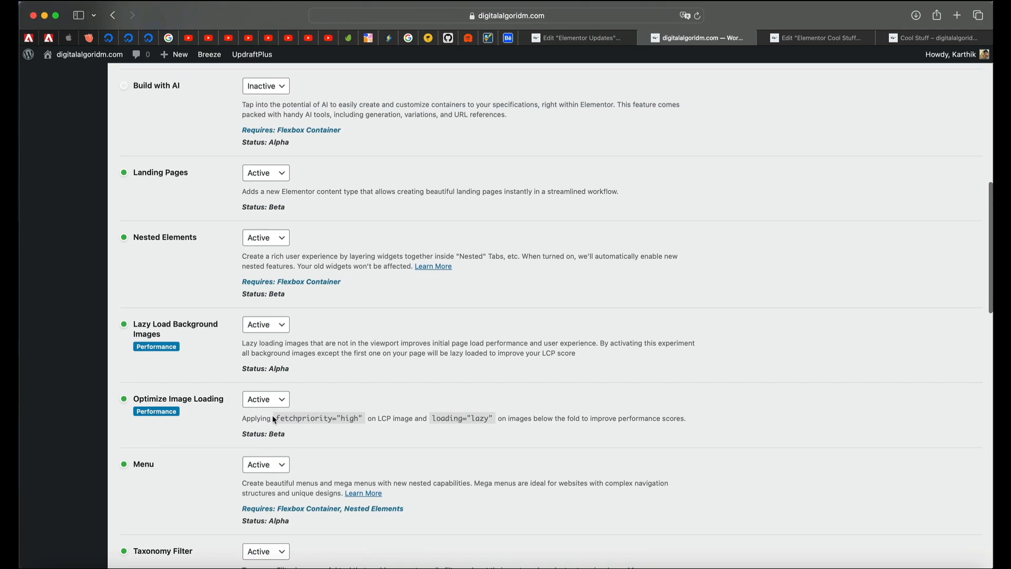
{"action": "scroll", "coordinate": [261, 243], "scroll_direction": "up", "scroll_amount": 3}
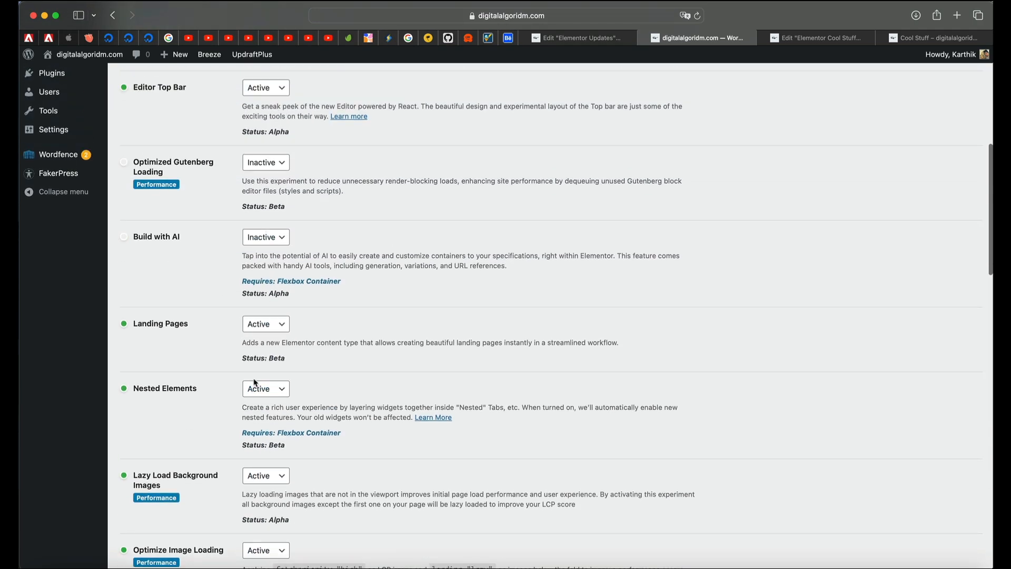
{"action": "scroll", "coordinate": [203, 408], "scroll_direction": "down", "scroll_amount": 20}
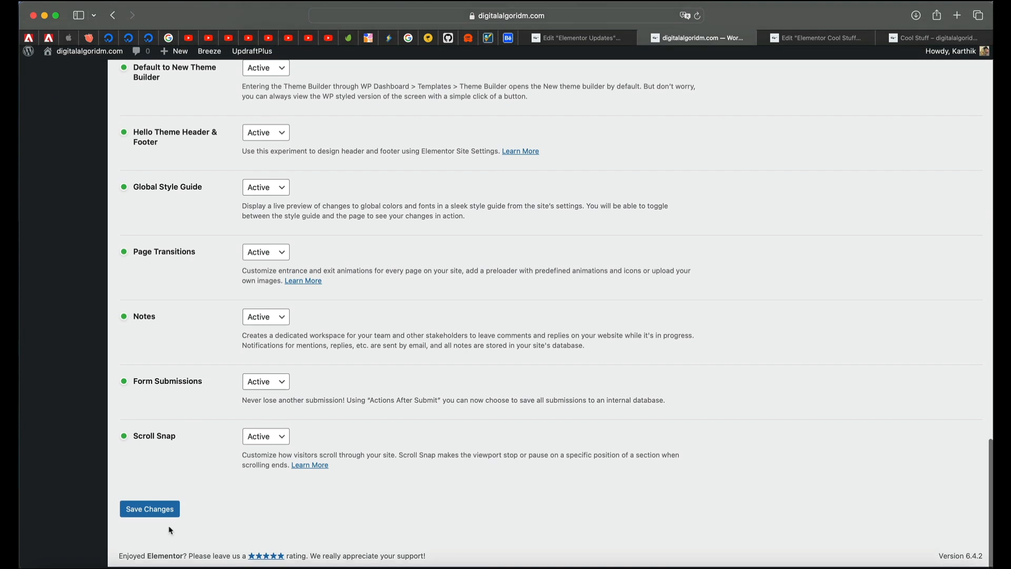
Step: Return to the page editor and add a Tabs widget between the tags filter and the Loop Grid
{"action": "left_click", "coordinate": [839, 38]}
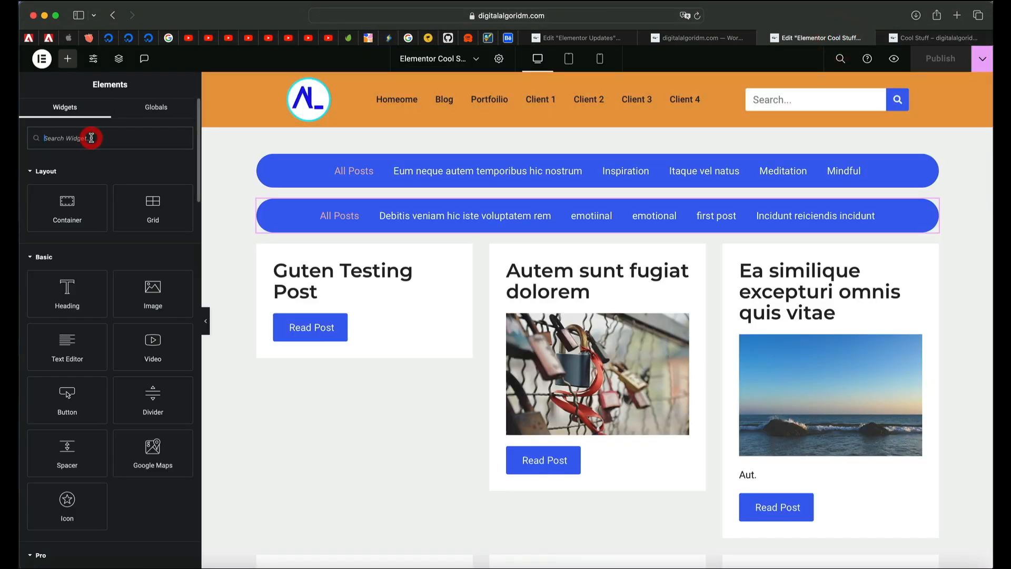
{"action": "type", "text": "tabs"}
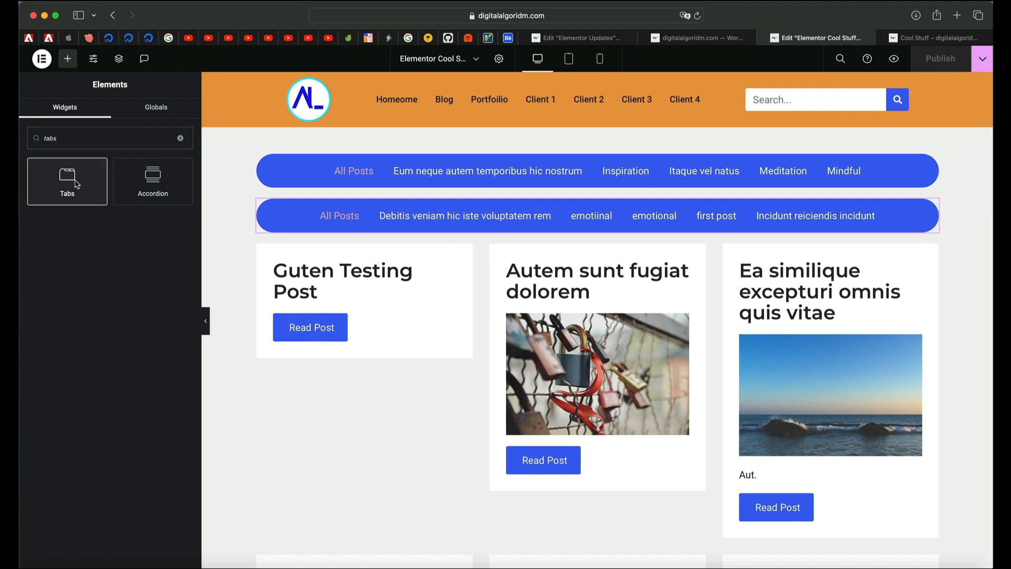
{"action": "left_click_drag", "start_coordinate": [482, 157], "coordinate": [776, 262]}
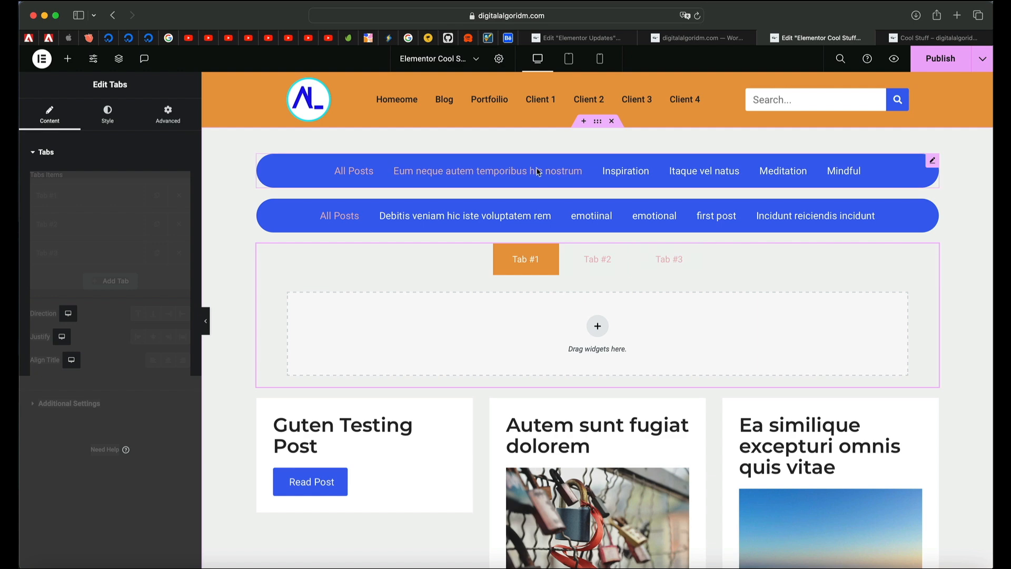
Step: Move the category filter into Tab #1 and the tags filter into Tab #2 of the Tabs widget
{"action": "left_click_drag", "start_coordinate": [657, 289], "coordinate": [613, 330]}
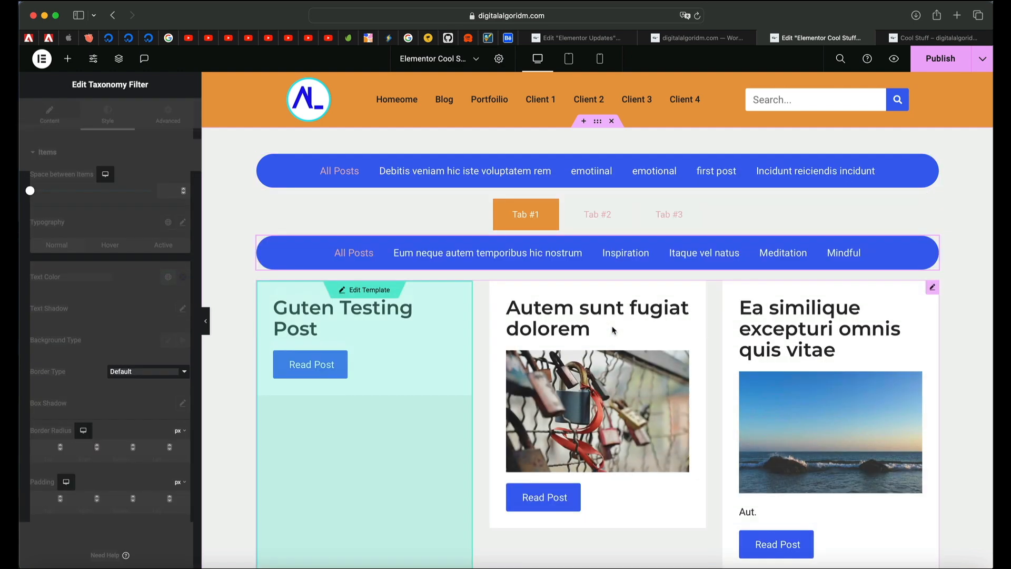
{"action": "left_click", "coordinate": [599, 217]}
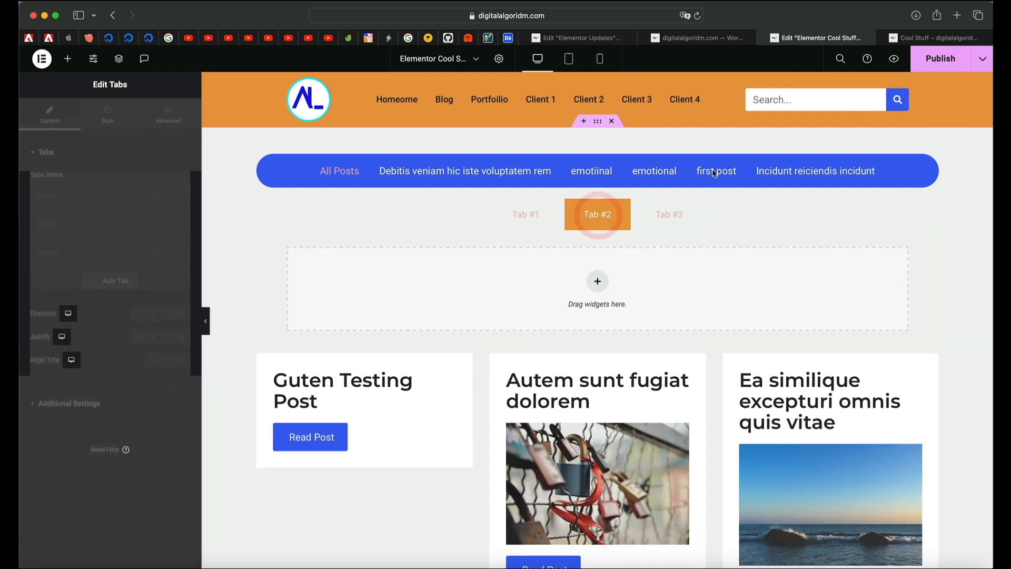
{"action": "left_click_drag", "start_coordinate": [930, 163], "coordinate": [670, 285]}
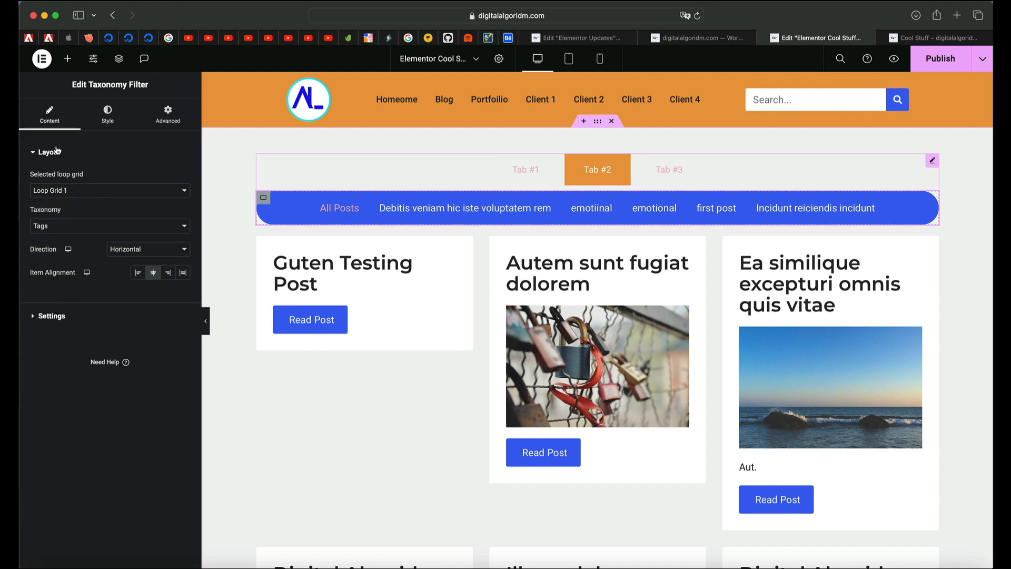
Step: Delete Tab #3 from the Tabs widget and rename the first tab "Browse By Categories"
{"action": "left_click", "coordinate": [716, 174]}
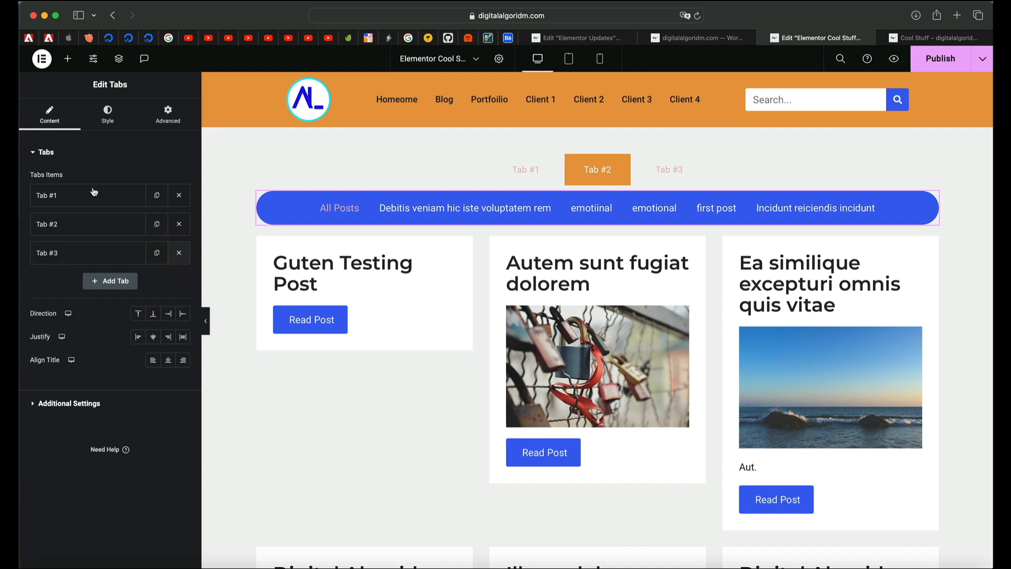
{"action": "left_click", "coordinate": [178, 253]}
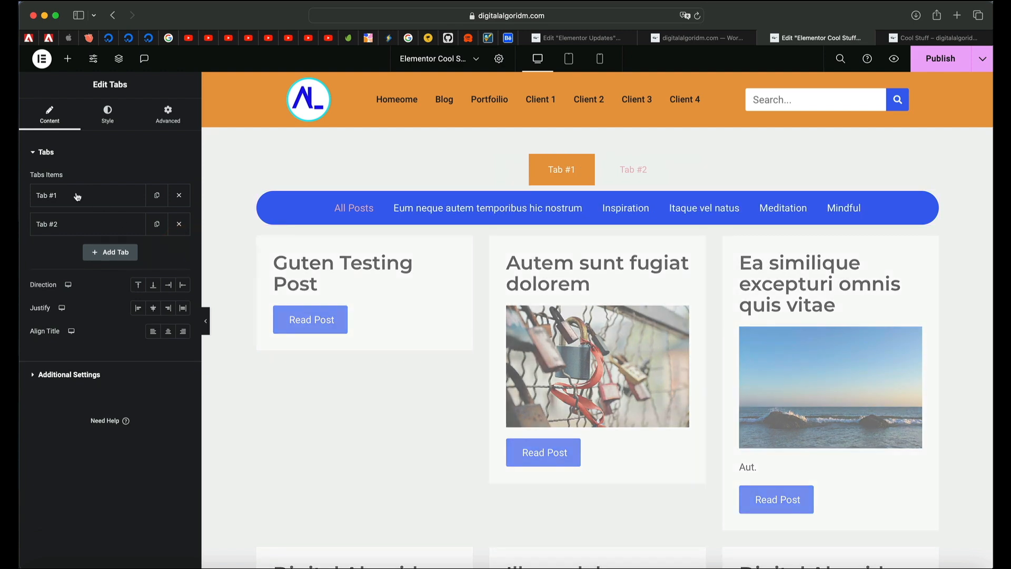
{"action": "left_click", "coordinate": [72, 194]}
{"action": "triple_click", "coordinate": [85, 235]}
{"action": "type", "text": "Browse By Categories"}
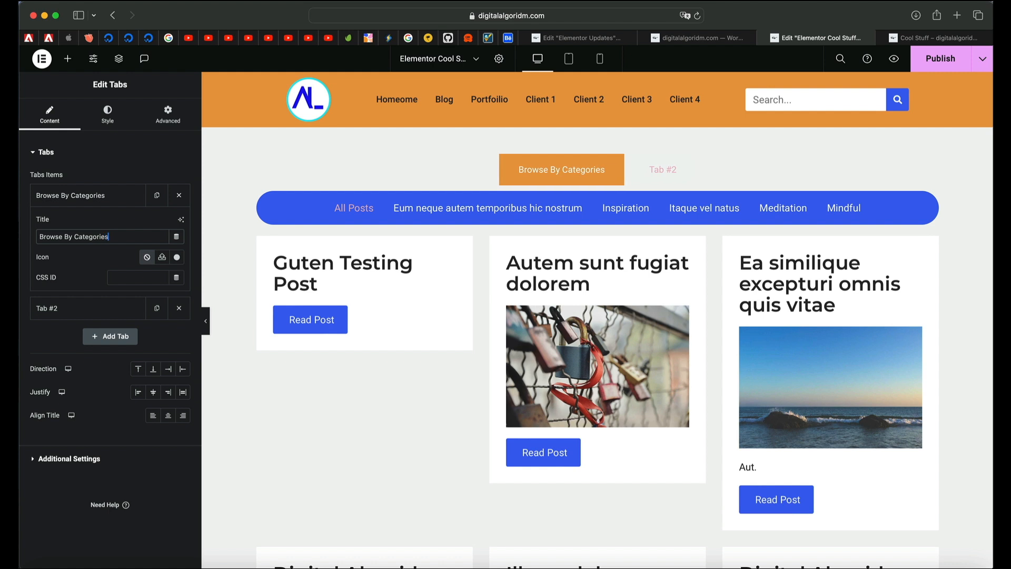
{"action": "left_click", "coordinate": [69, 197]}
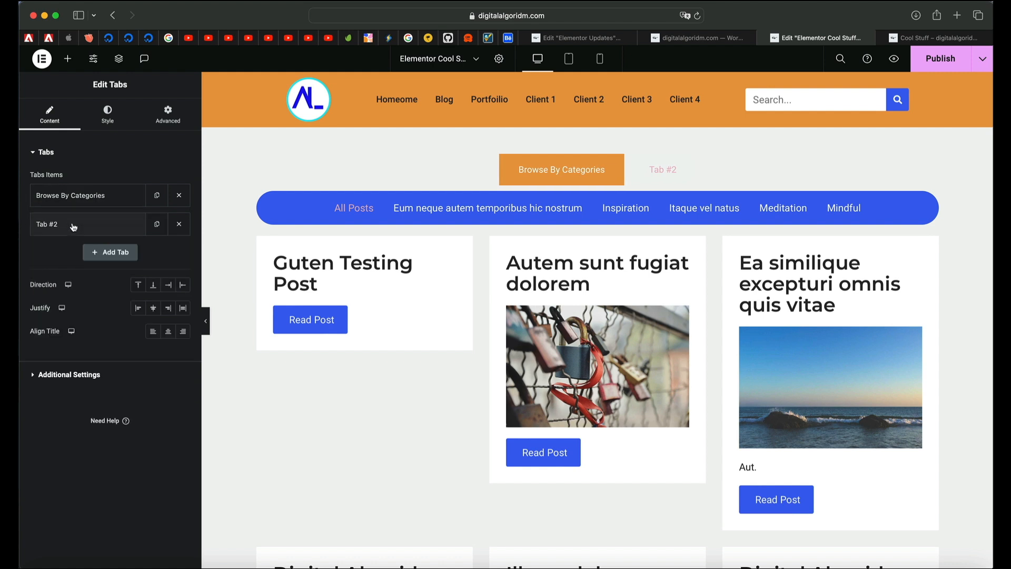
Step: Rename the second tab of the Tabs widget "Browse By Tags"
{"action": "left_click", "coordinate": [73, 224]}
{"action": "triple_click", "coordinate": [90, 266]}
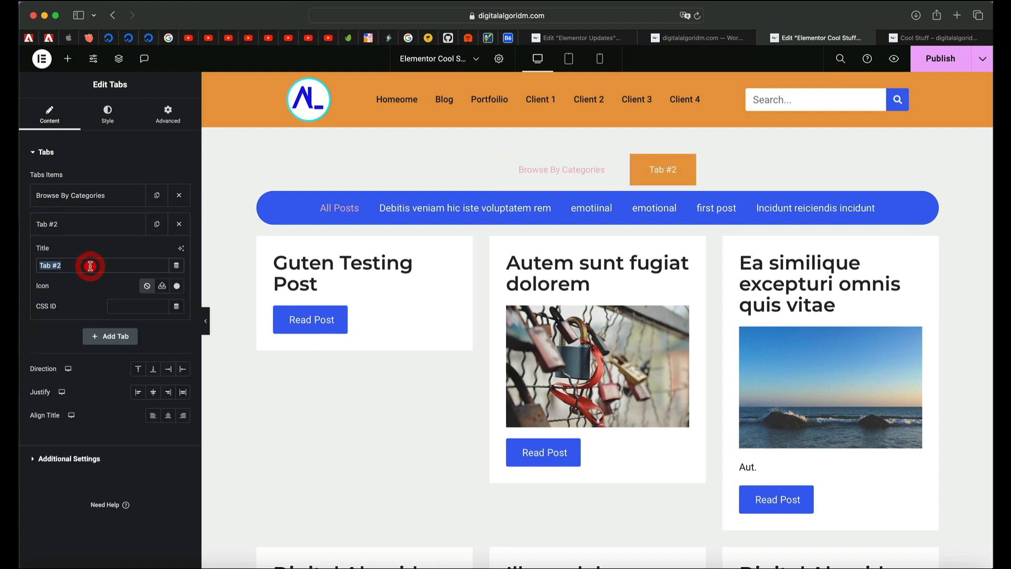
{"action": "type", "text": "Browse BI"}
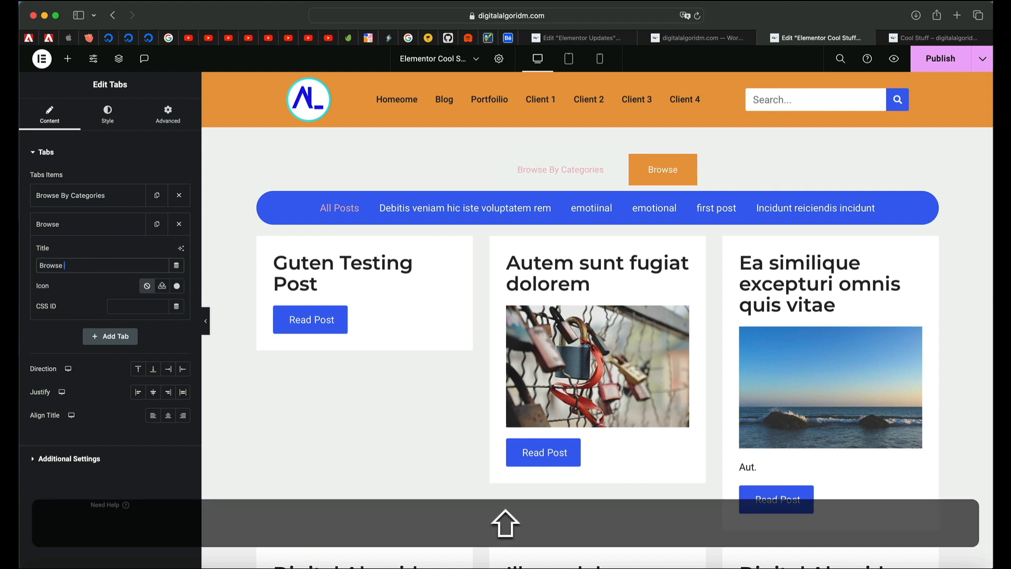
{"action": "key", "text": "BackSpace"}
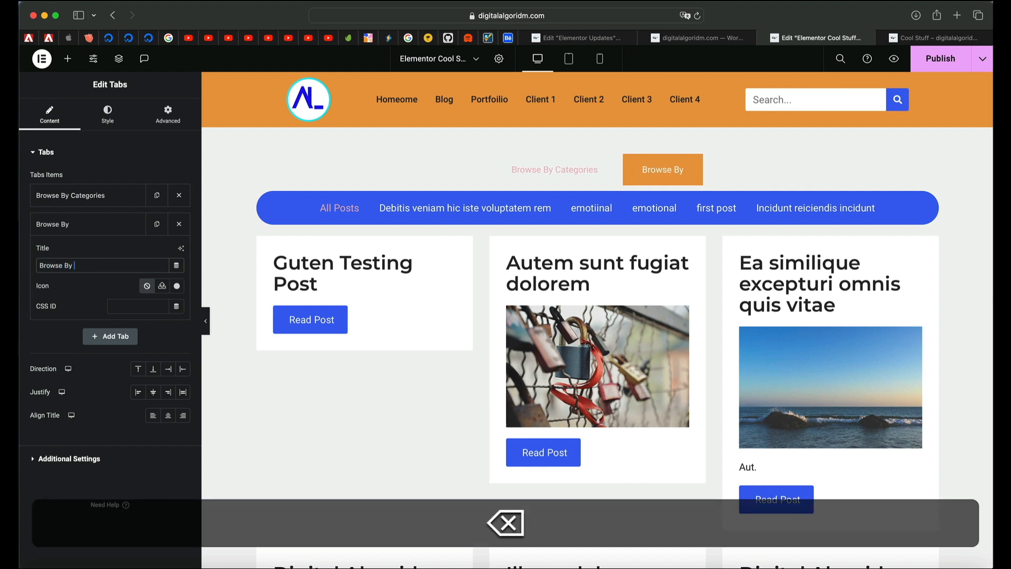
{"action": "type", "text": "y Tags"}
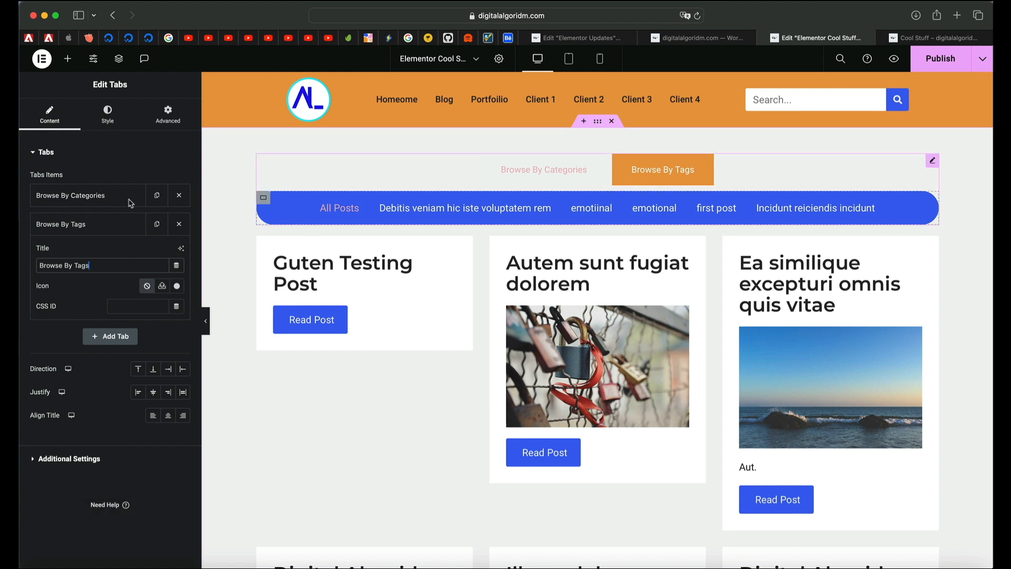
{"action": "left_click", "coordinate": [80, 229]}
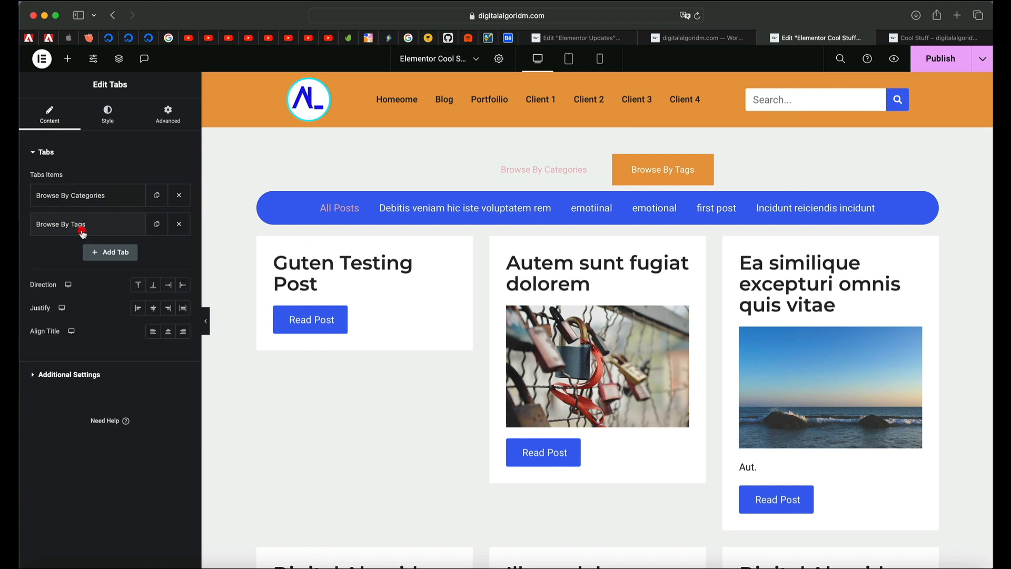
Step: Set the tab titles' normal text color to the dark blue global color
{"action": "left_click", "coordinate": [119, 115]}
{"action": "left_click", "coordinate": [96, 448]}
{"action": "left_click", "coordinate": [169, 252]}
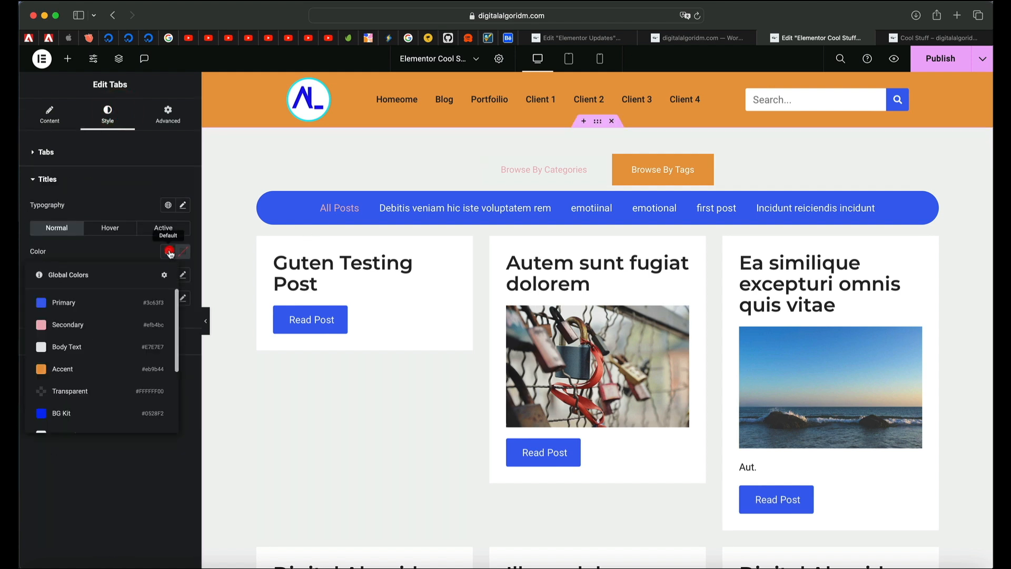
{"action": "scroll", "coordinate": [96, 411], "scroll_direction": "down", "scroll_amount": 3}
{"action": "left_click", "coordinate": [80, 309]}
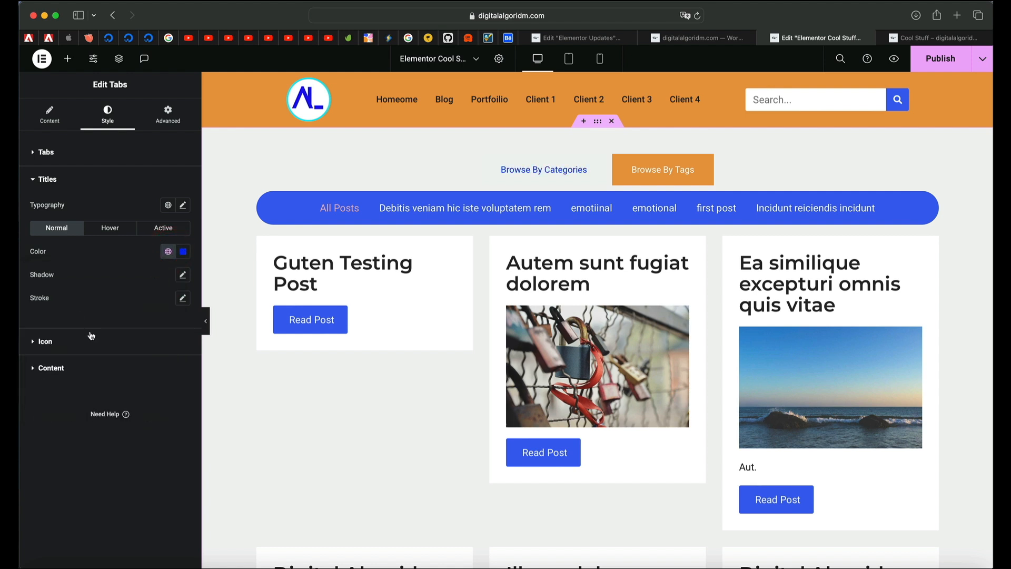
{"action": "left_click", "coordinate": [118, 229]}
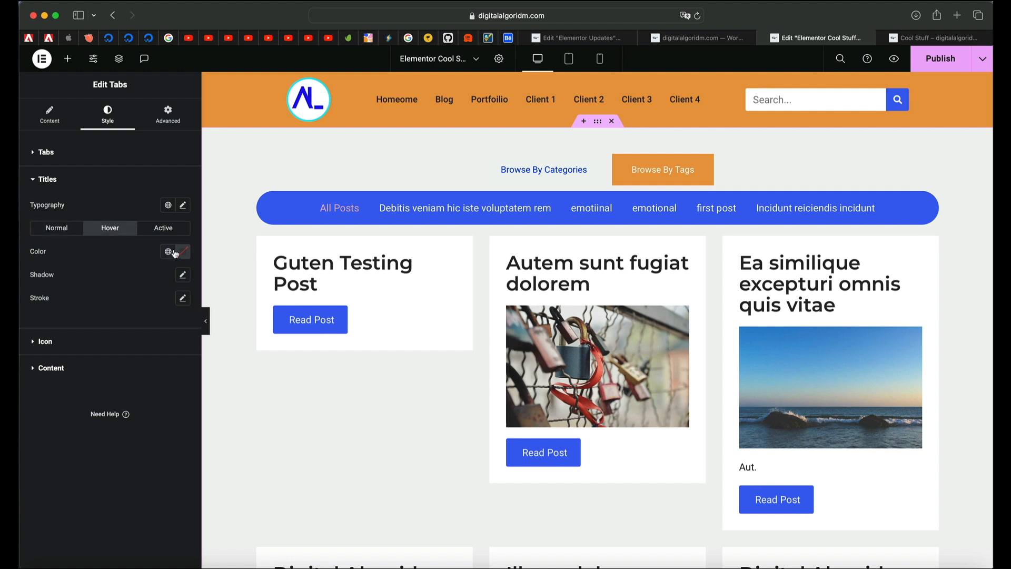
{"action": "left_click", "coordinate": [168, 251]}
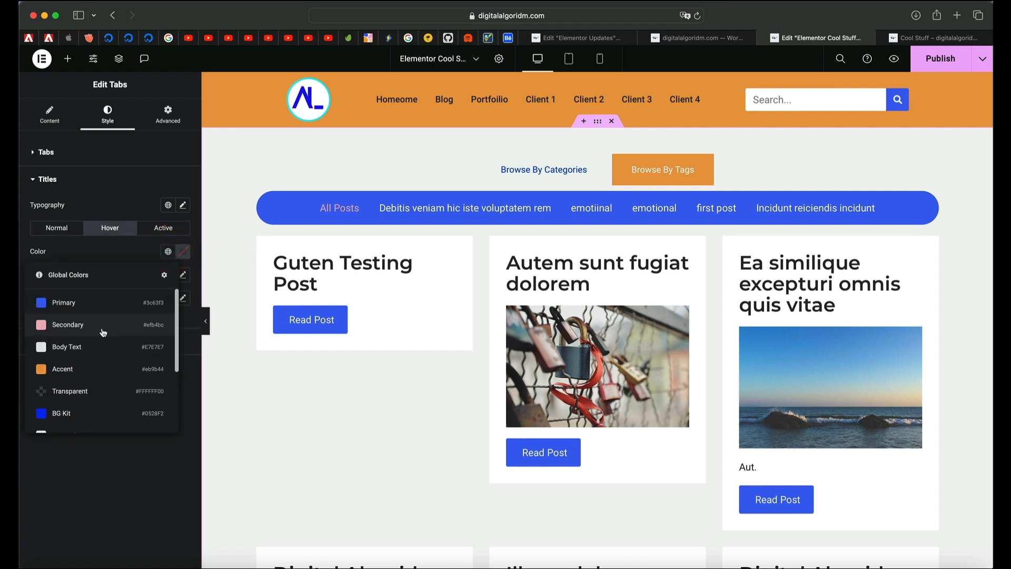
{"action": "left_click", "coordinate": [164, 227]}
{"action": "left_click", "coordinate": [169, 253]}
{"action": "left_click", "coordinate": [172, 254]}
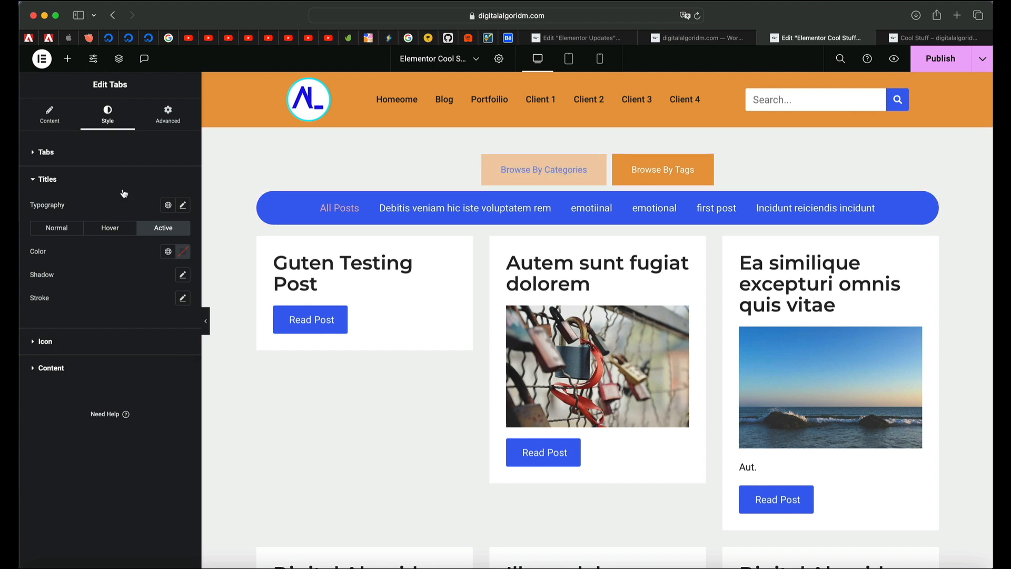
Step: Set the border radius of the Tabs widget's tabs to 48 px on all corners
{"action": "left_click", "coordinate": [112, 154]}
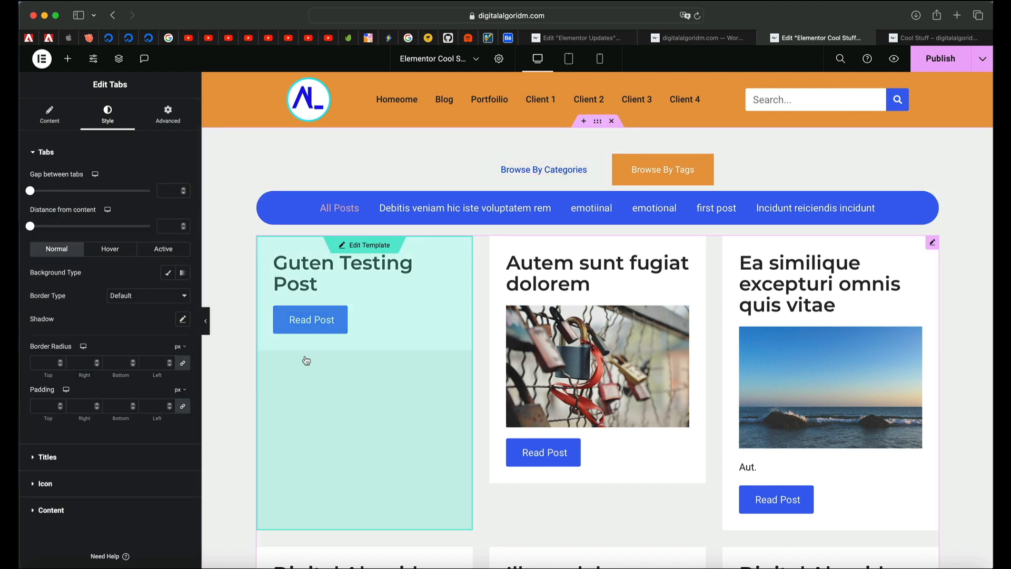
{"action": "left_click", "coordinate": [86, 455]}
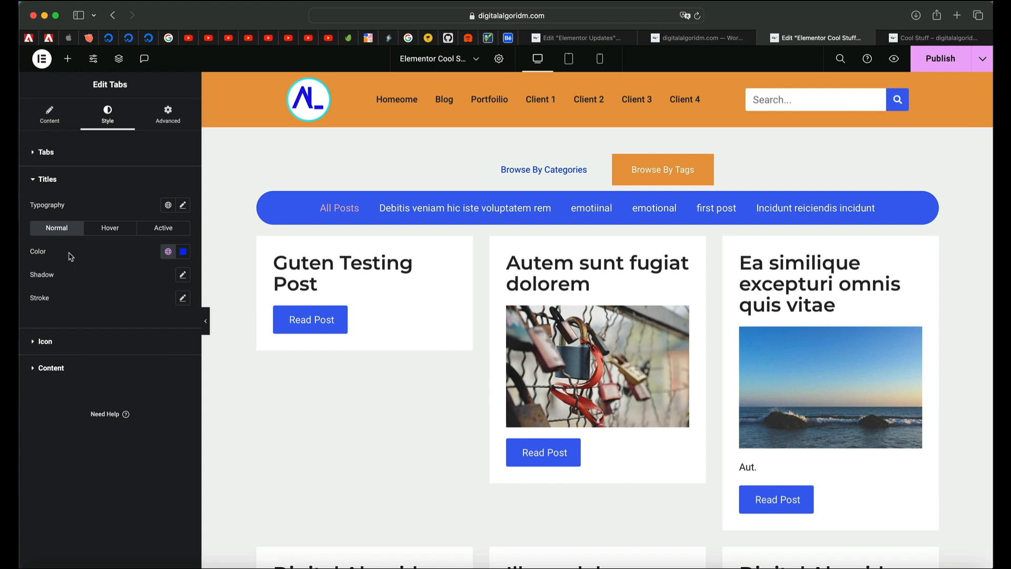
{"action": "left_click", "coordinate": [47, 152]}
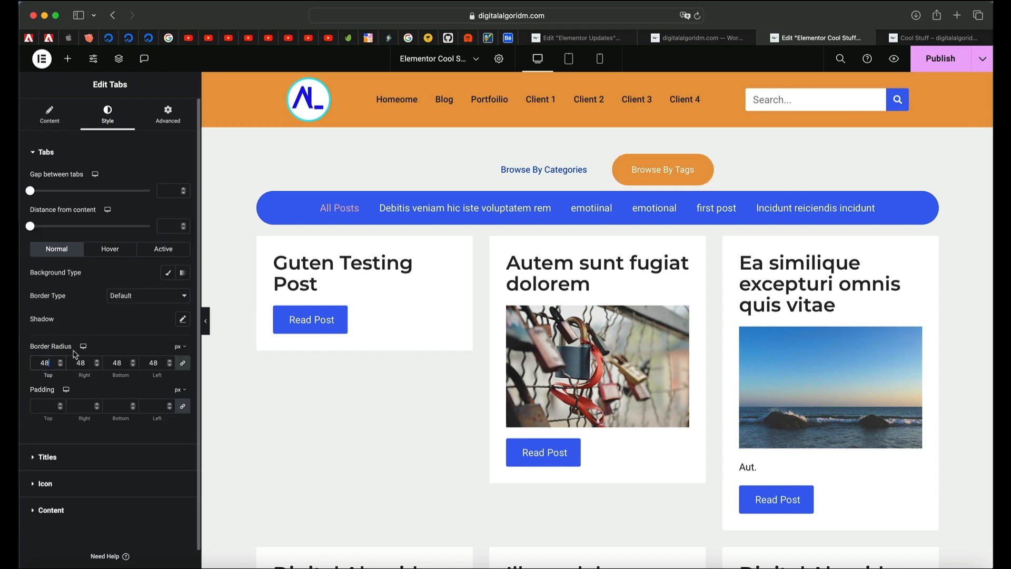
Step: Switch between the Browse By Categories and Browse By Tags tabs in the editor to check the rounded tab styling
{"action": "left_click", "coordinate": [532, 167]}
{"action": "left_click", "coordinate": [671, 168]}
{"action": "left_click", "coordinate": [550, 169]}
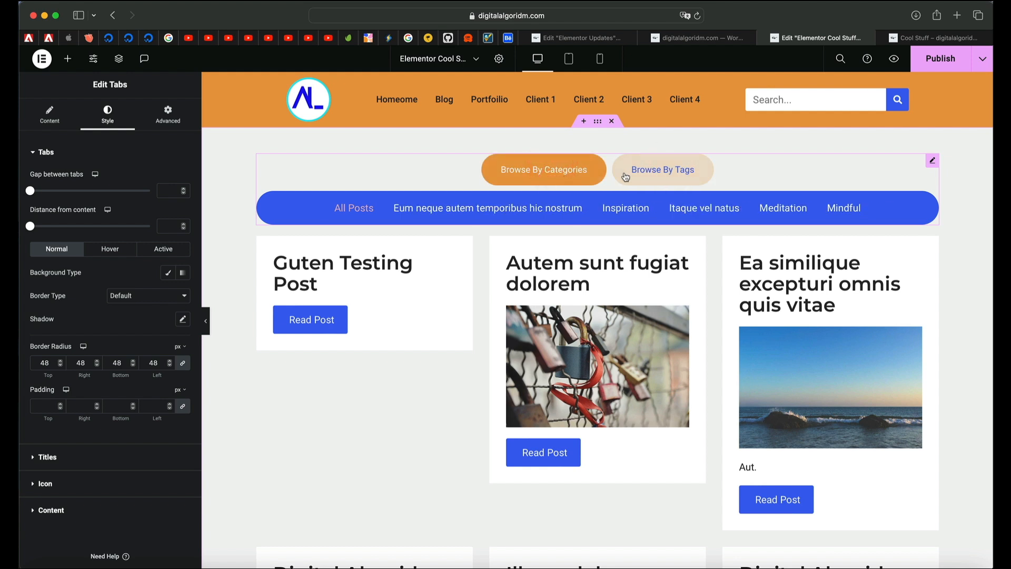
{"action": "left_click", "coordinate": [667, 159]}
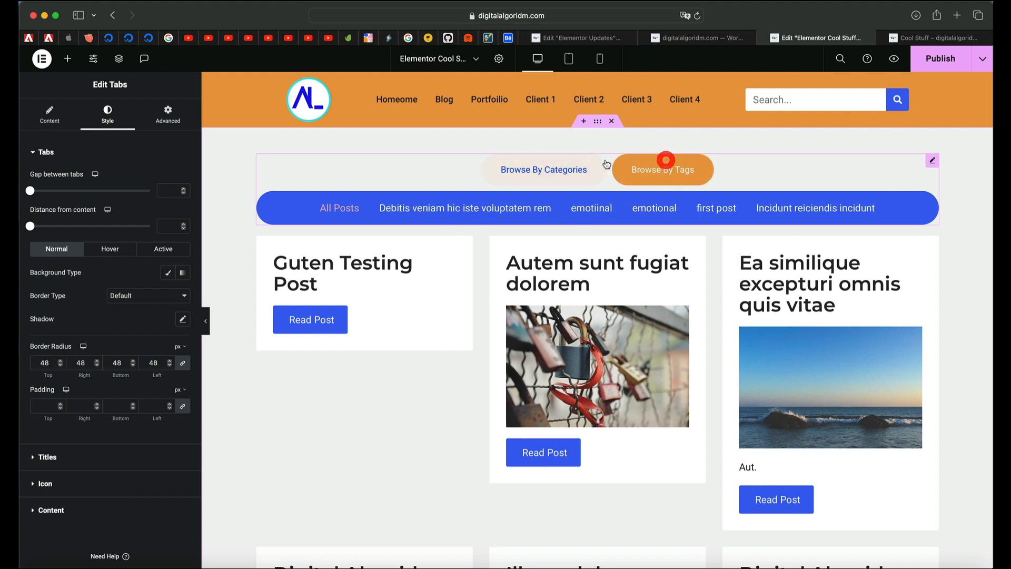
{"action": "left_click", "coordinate": [548, 168]}
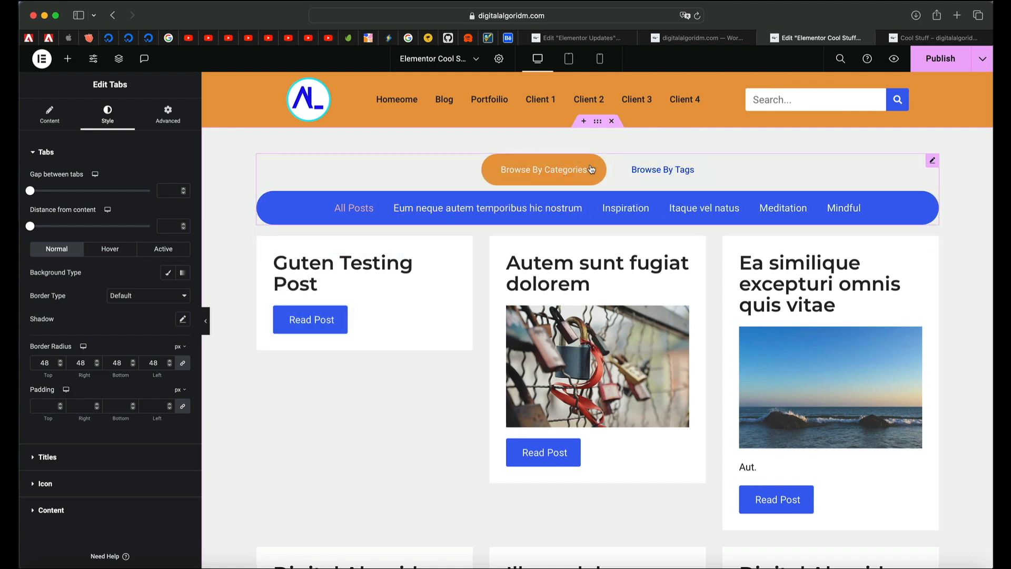
{"action": "left_click", "coordinate": [647, 167]}
{"action": "left_click", "coordinate": [535, 169]}
{"action": "left_click", "coordinate": [640, 166]}
Step: Go to the live Cool Stuff page and filter the posts by the tag "Debitis veniam hic iste voluptatem rem"
{"action": "left_click", "coordinate": [916, 37]}
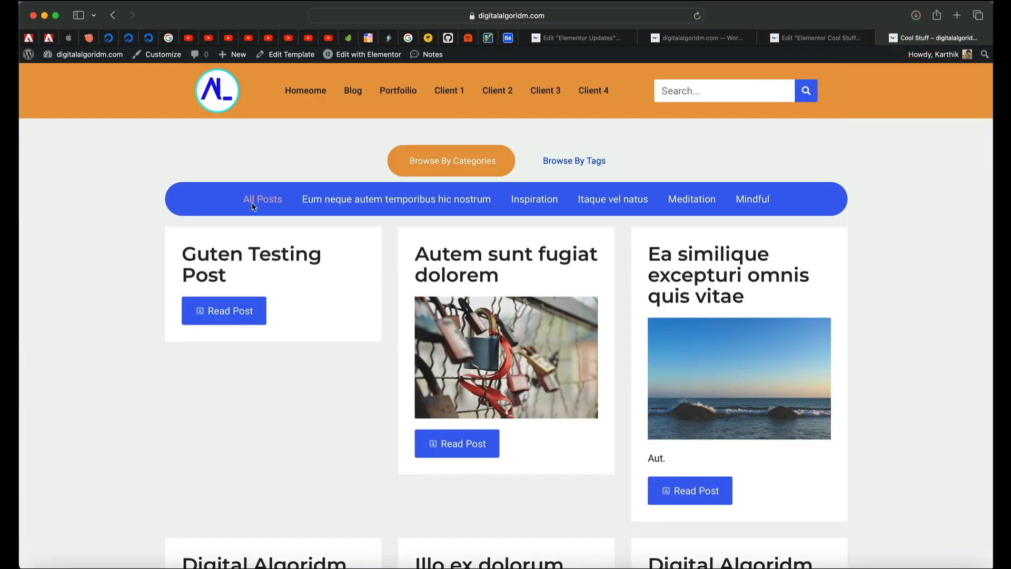
{"action": "left_click", "coordinate": [564, 155]}
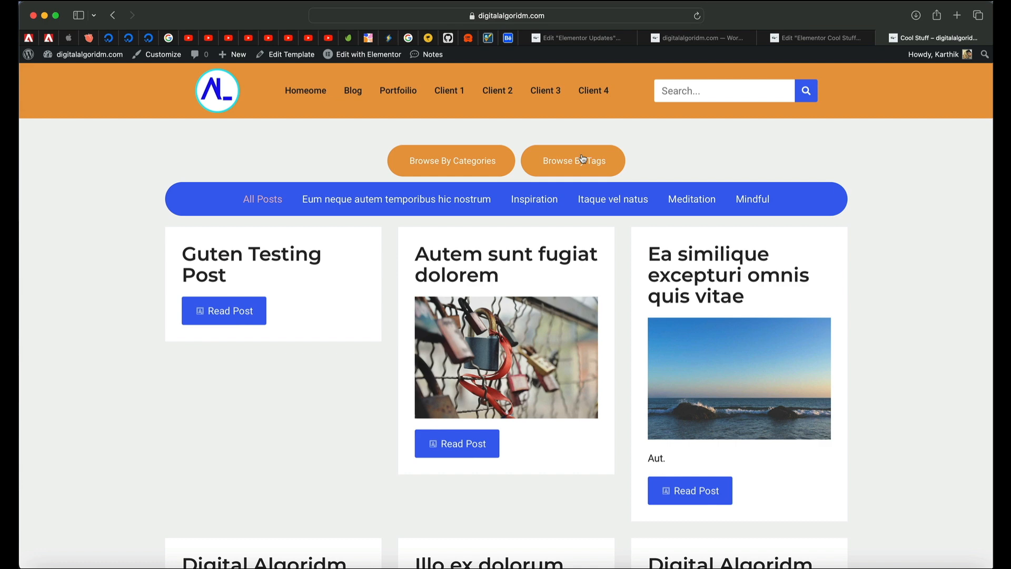
{"action": "left_click", "coordinate": [357, 199]}
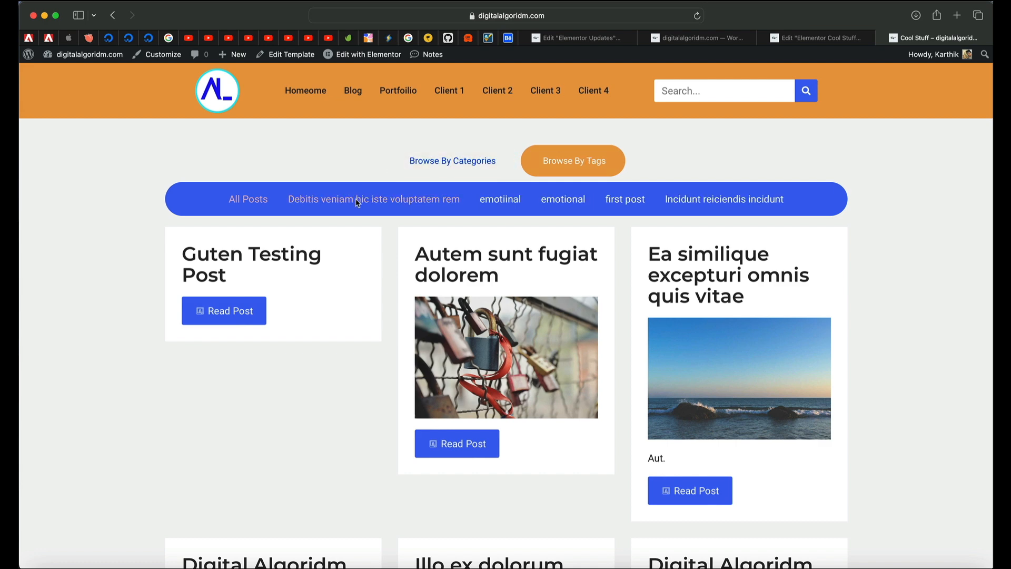
Step: Test the "Eum neque autem temporibus hic nostrum", Inspiration and "Itaque vel natus" category filters, and clear the active category and tag filters
{"action": "left_click", "coordinate": [444, 162]}
{"action": "left_click", "coordinate": [426, 196]}
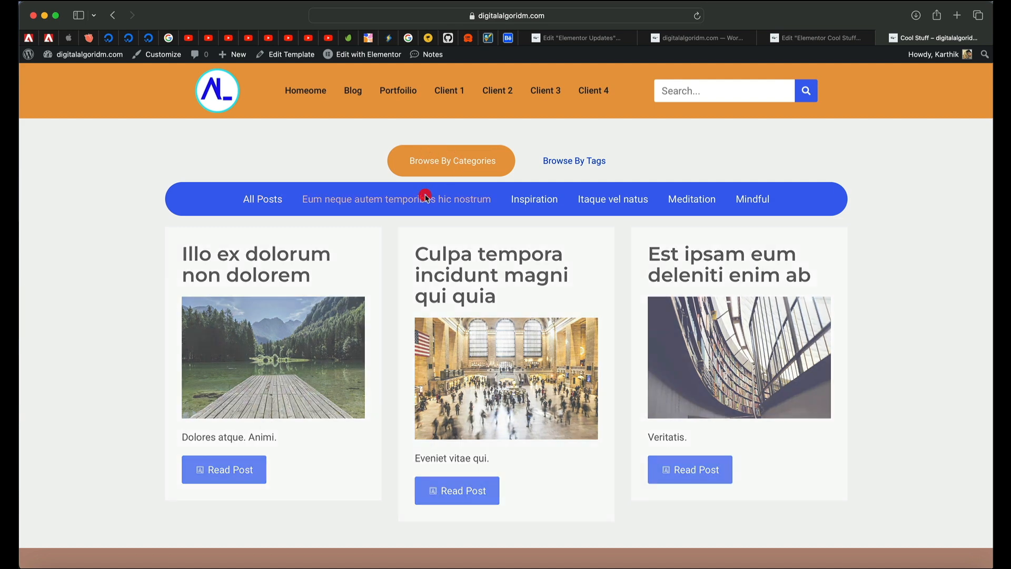
{"action": "left_click", "coordinate": [545, 199]}
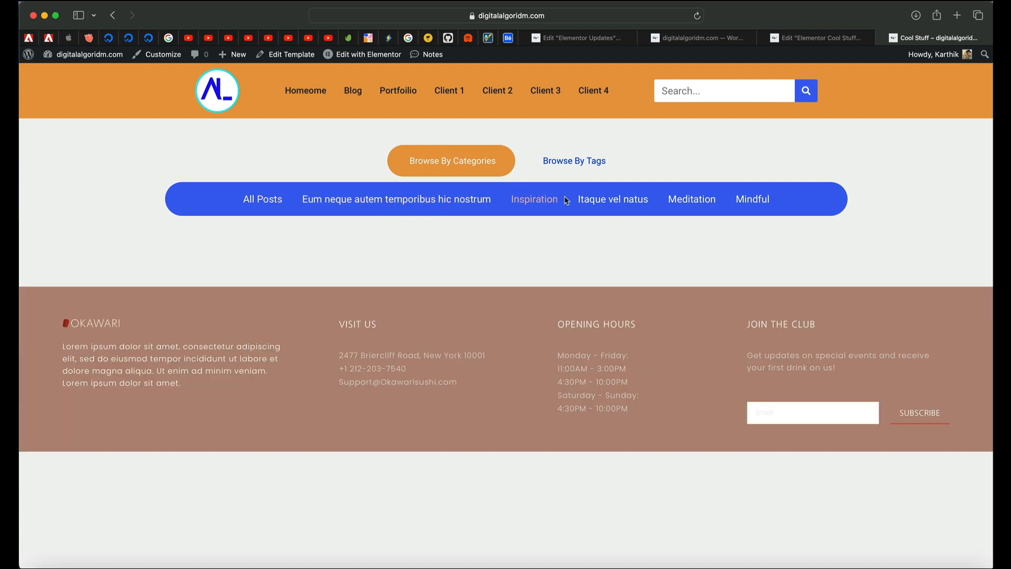
{"action": "left_click", "coordinate": [599, 201]}
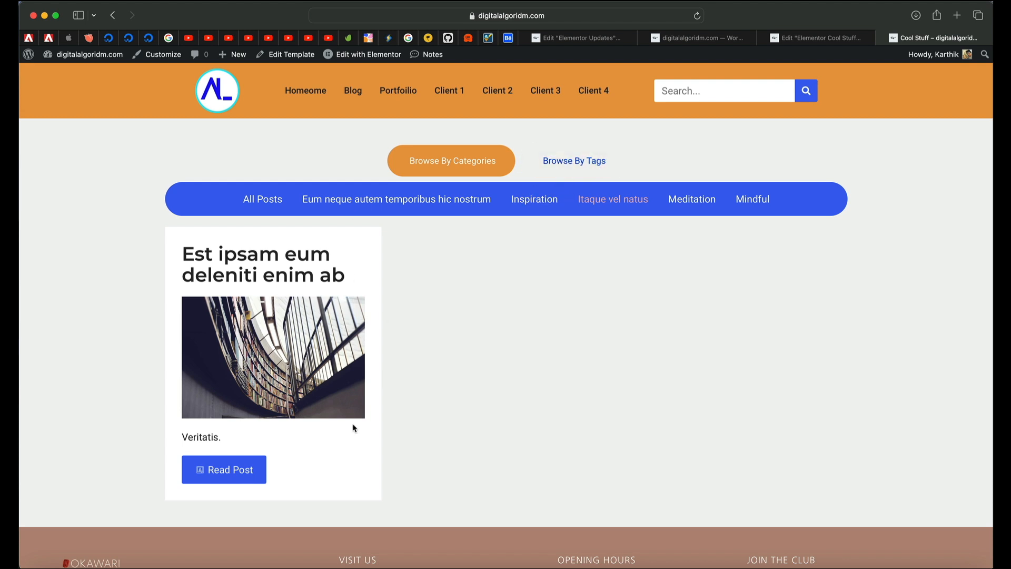
{"action": "left_click", "coordinate": [616, 201]}
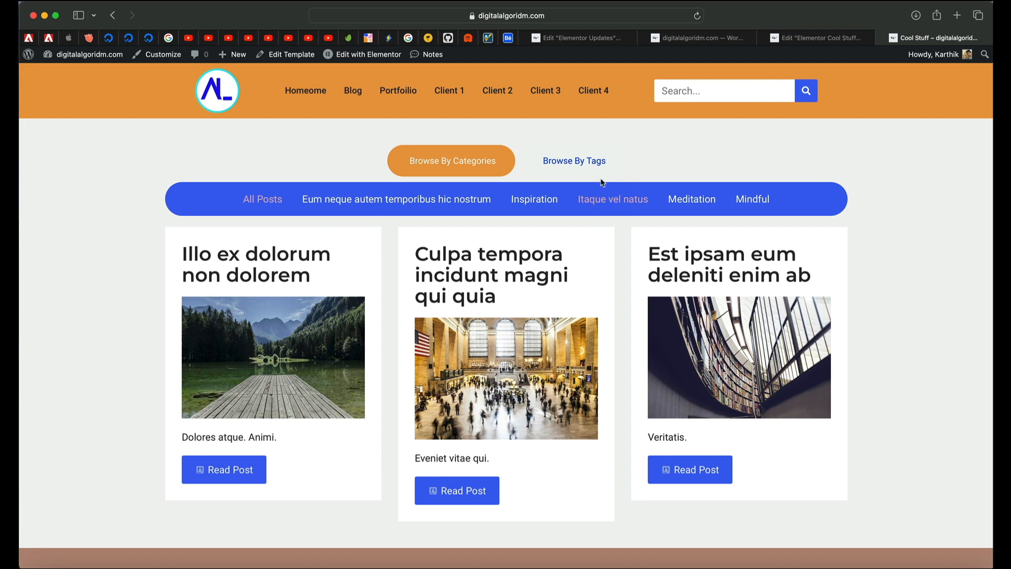
{"action": "left_click", "coordinate": [585, 160]}
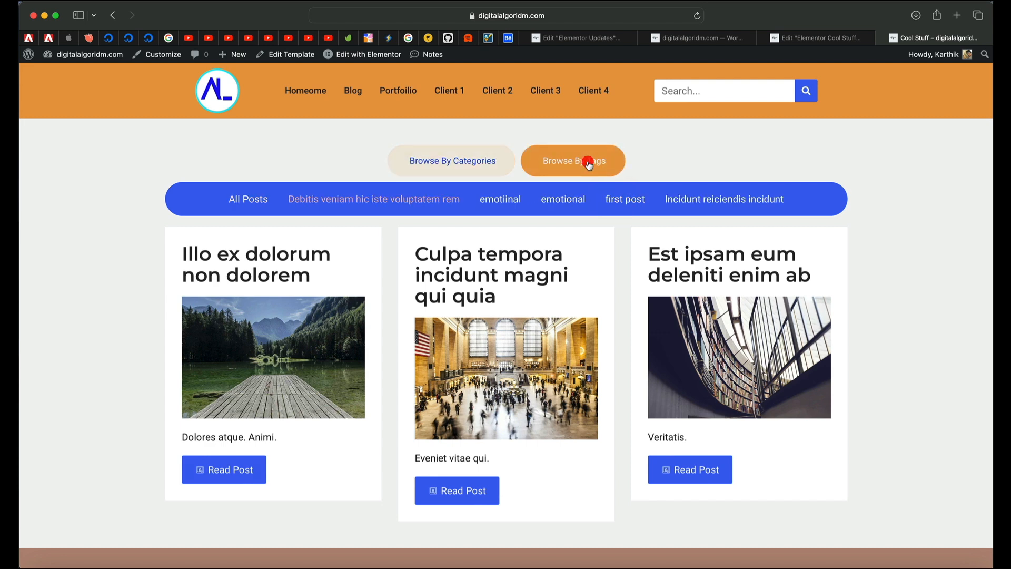
{"action": "left_click", "coordinate": [428, 202]}
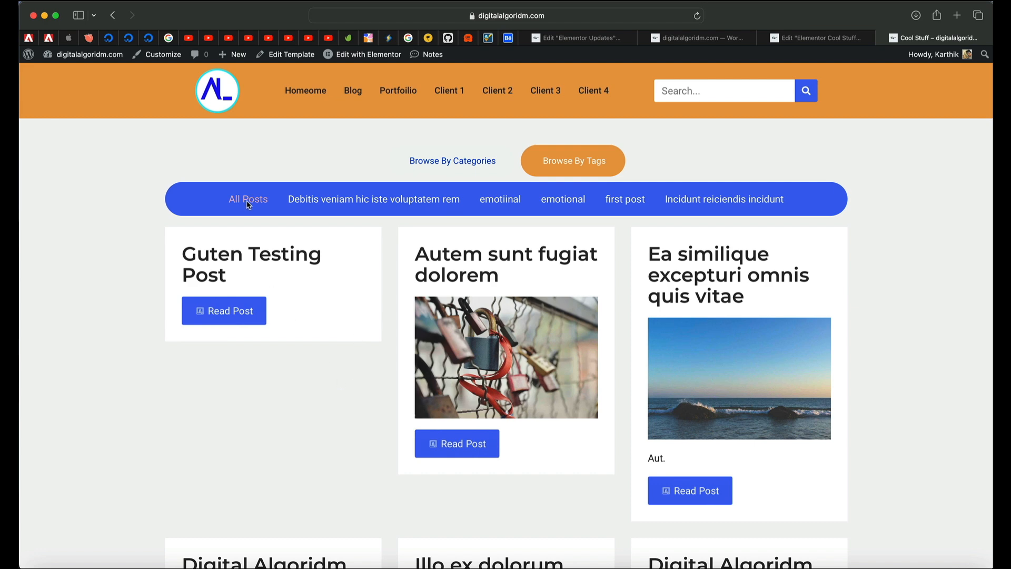
Step: Switch repeatedly between the category and tag tabs on the live page to check how the filter bars swap
{"action": "left_click", "coordinate": [440, 160]}
{"action": "left_click", "coordinate": [566, 154]}
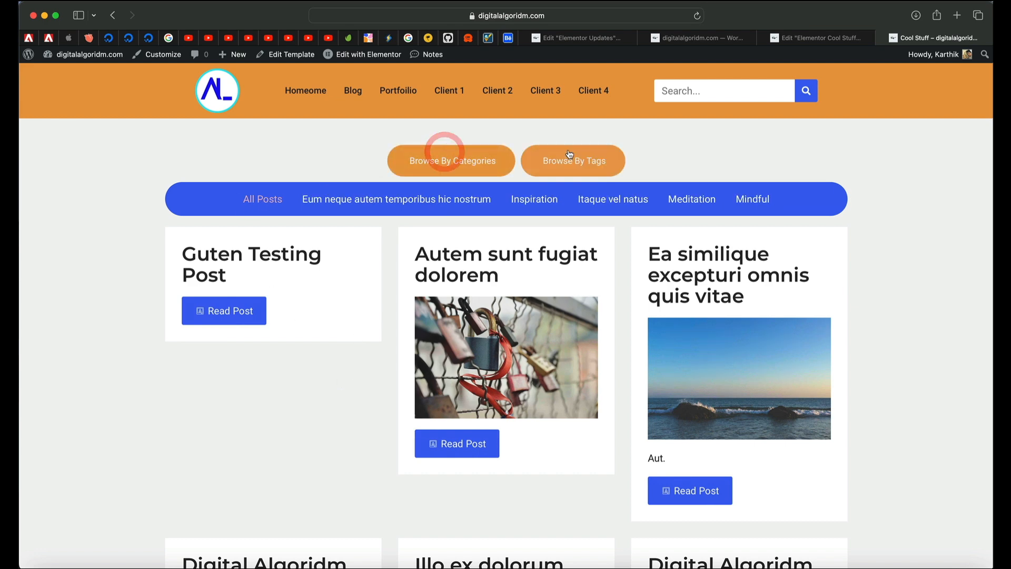
{"action": "scroll", "coordinate": [430, 350], "scroll_direction": "down", "scroll_amount": 5}
{"action": "scroll", "coordinate": [430, 349], "scroll_direction": "up", "scroll_amount": 5}
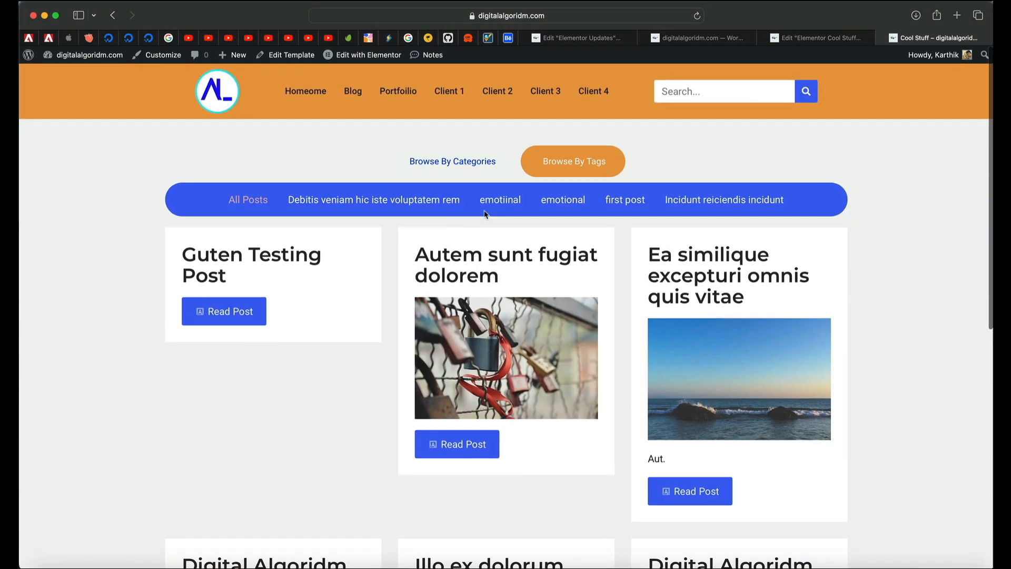
{"action": "left_click", "coordinate": [461, 158]}
{"action": "left_click", "coordinate": [549, 158]}
{"action": "left_click", "coordinate": [437, 159]}
{"action": "left_click", "coordinate": [545, 161]}
{"action": "left_click", "coordinate": [452, 160]}
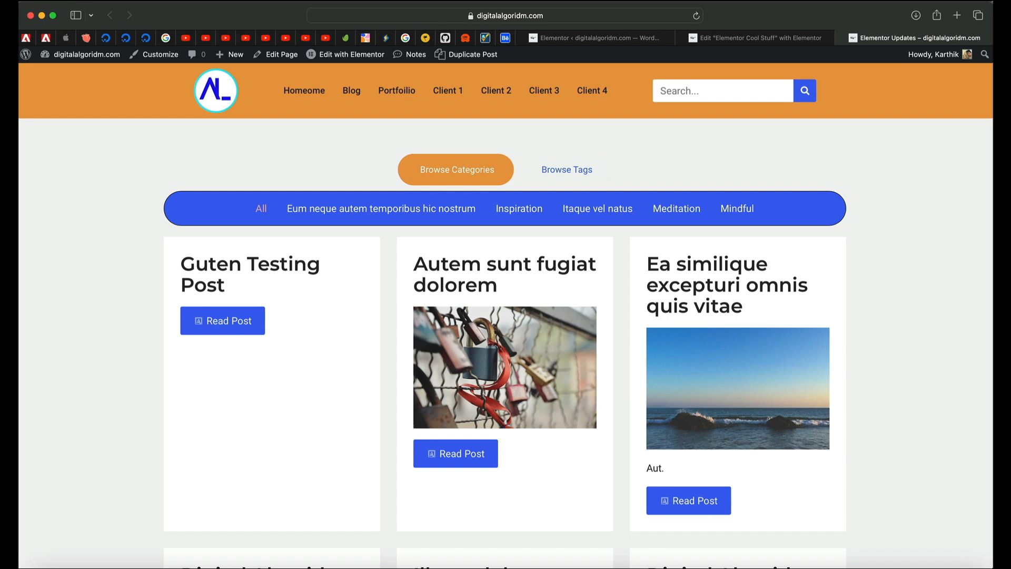
Step: Narrow the browser window on the Elementor Updates page, toggle the header's collapsed menu open and closed, and restore the window's full width
{"action": "left_click_drag", "start_coordinate": [19, 165], "coordinate": [454, 163]}
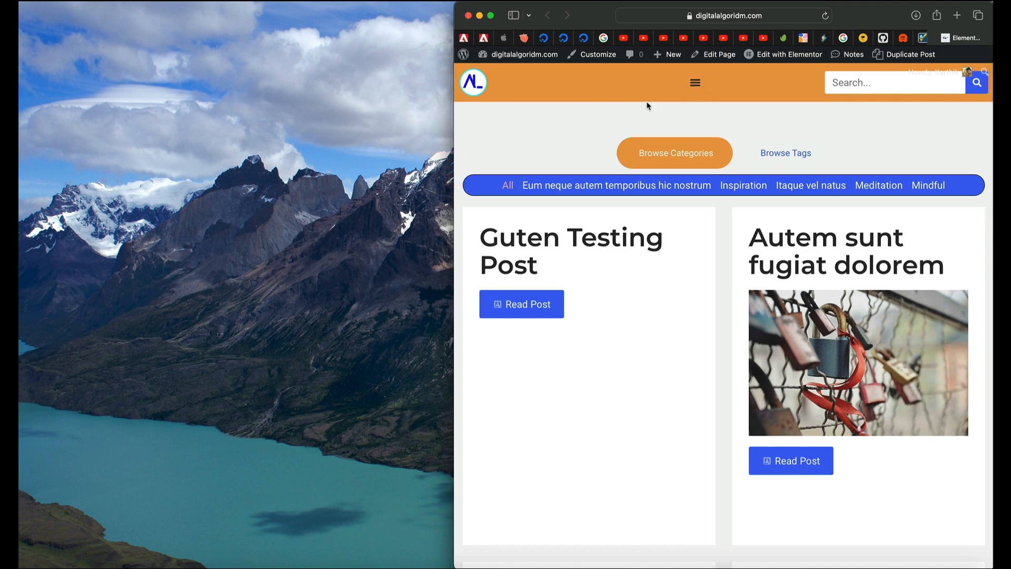
{"action": "left_click", "coordinate": [695, 83]}
{"action": "left_click", "coordinate": [695, 83]}
{"action": "left_click", "coordinate": [453, 120]}
{"action": "left_click_drag", "start_coordinate": [454, 123], "coordinate": [18, 151]}
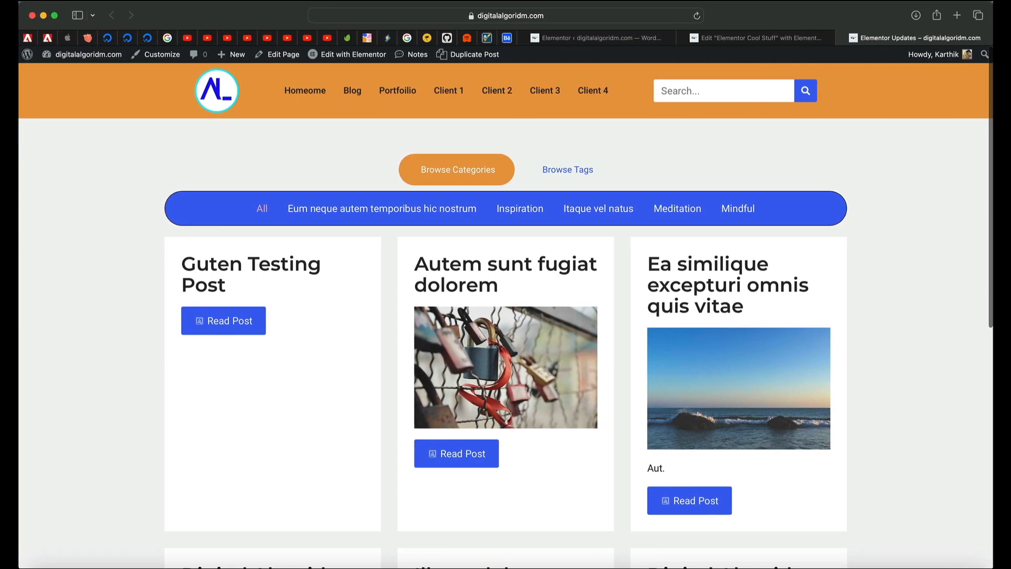
Step: Return to the Elementor Cool Stuff editor and open its Header template for editing
{"action": "left_click", "coordinate": [756, 37]}
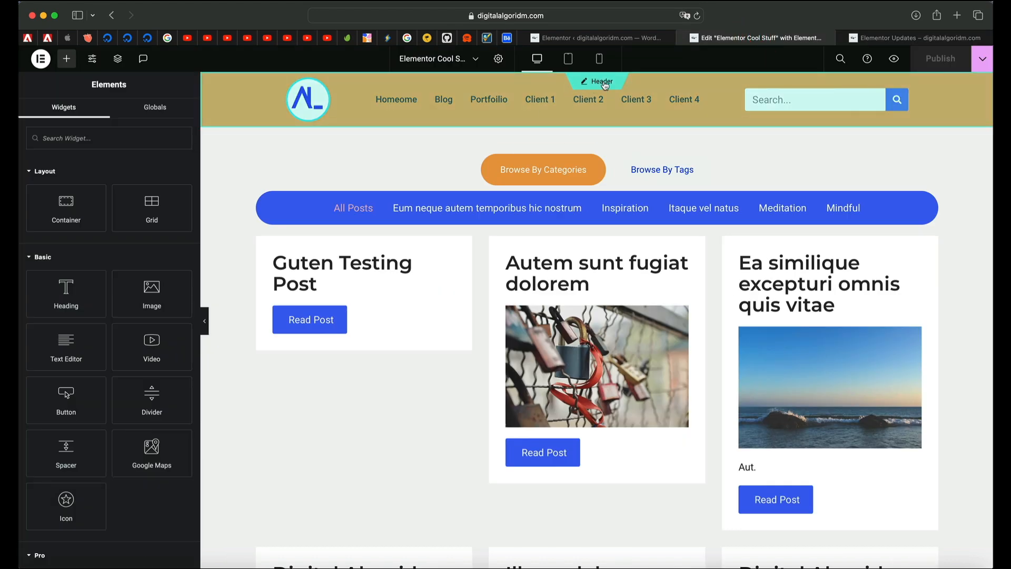
{"action": "left_click", "coordinate": [604, 83]}
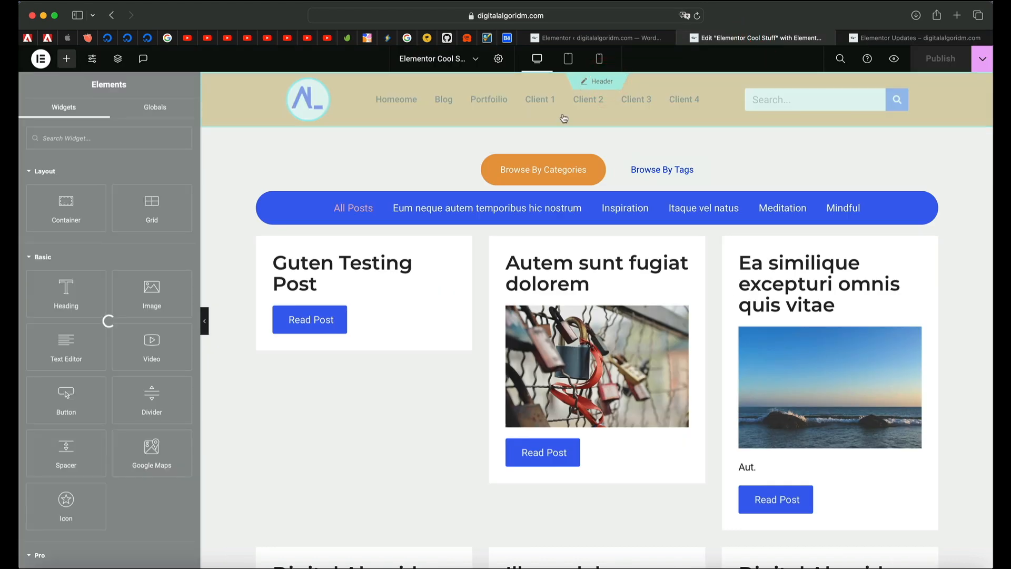
Step: Review the Menu feature among Elementor's experimental feature settings and return to the Header template editor
{"action": "left_click", "coordinate": [629, 38]}
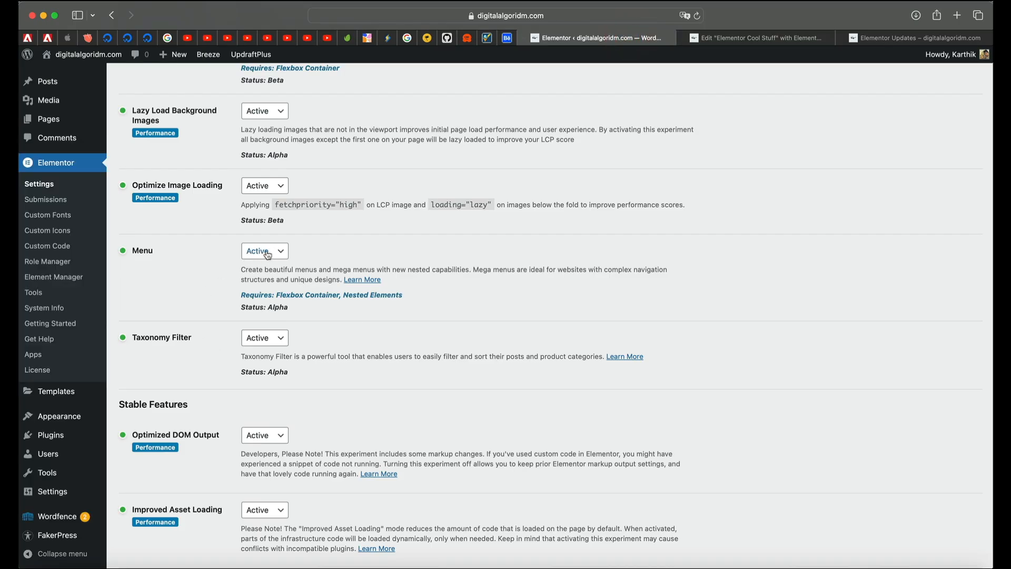
{"action": "scroll", "coordinate": [268, 256], "scroll_direction": "up", "scroll_amount": 10}
{"action": "scroll", "coordinate": [258, 268], "scroll_direction": "down", "scroll_amount": 15}
{"action": "scroll", "coordinate": [254, 279], "scroll_direction": "down", "scroll_amount": 10}
{"action": "left_click", "coordinate": [739, 36]}
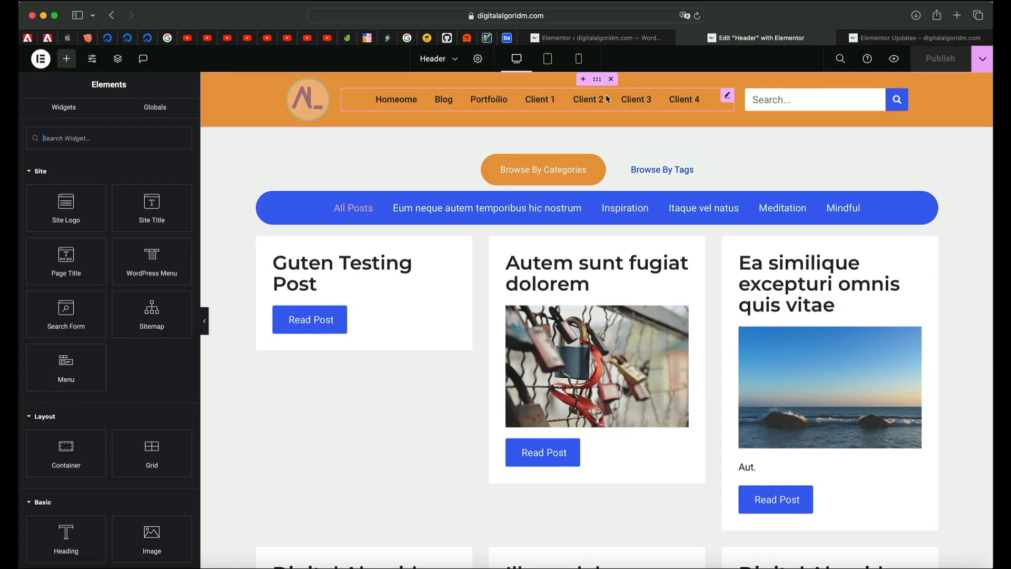
Step: Enable Horizontal Scroll for the header's Menu widget and publish the change
{"action": "left_click", "coordinate": [606, 94]}
{"action": "left_click", "coordinate": [523, 93]}
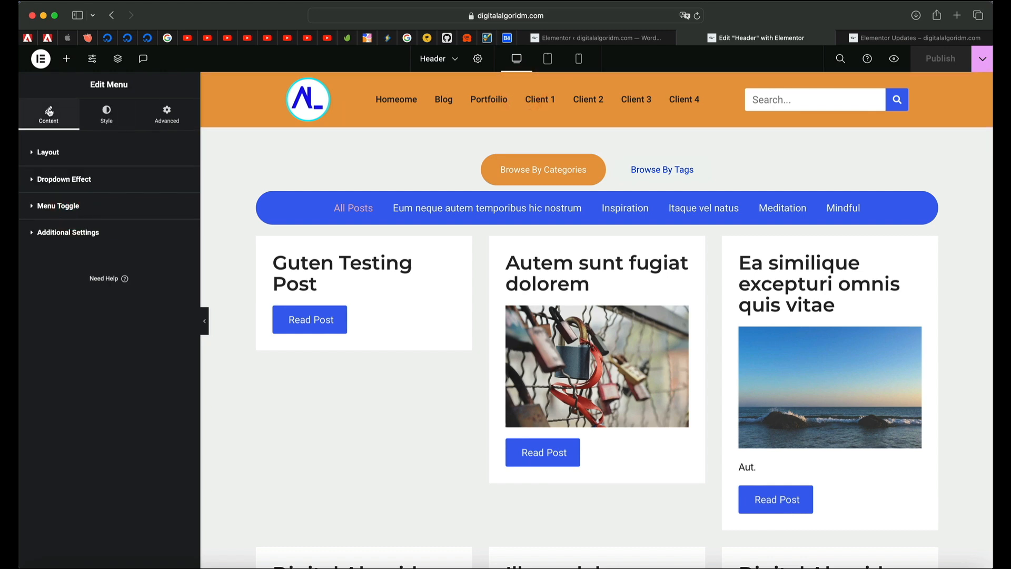
{"action": "left_click", "coordinate": [62, 235]}
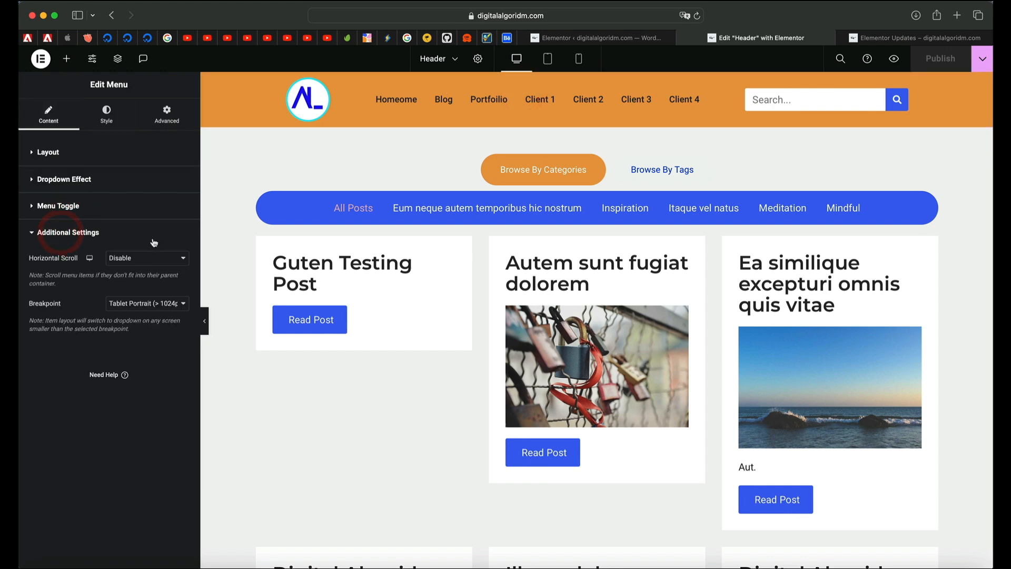
{"action": "left_click", "coordinate": [138, 258]}
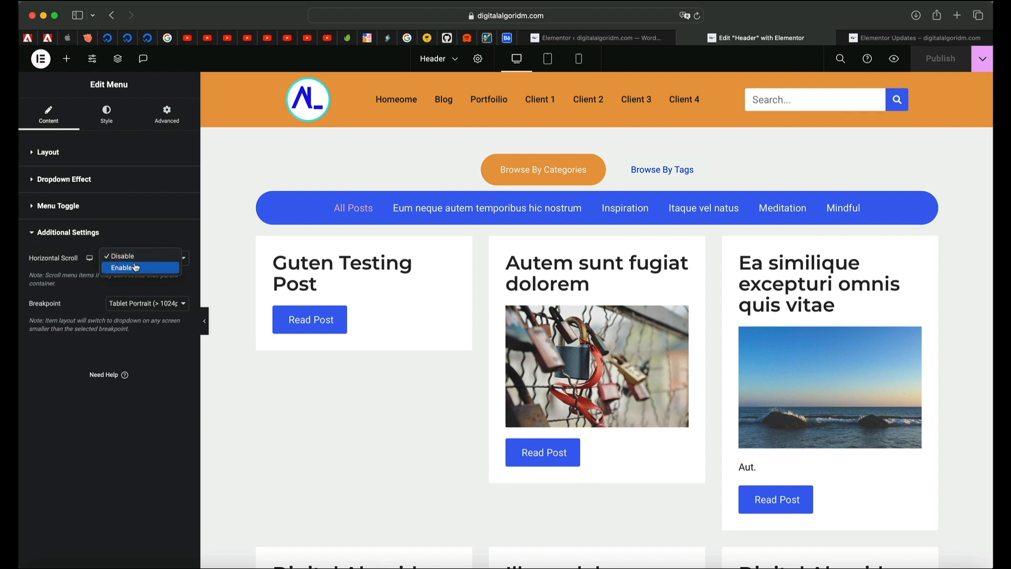
{"action": "left_click", "coordinate": [136, 267]}
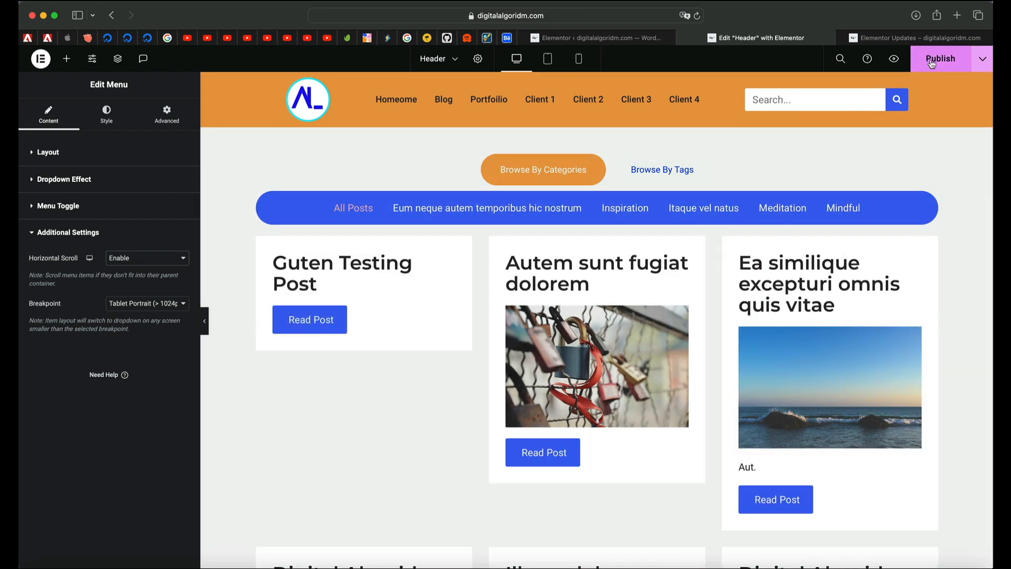
{"action": "left_click", "coordinate": [932, 61]}
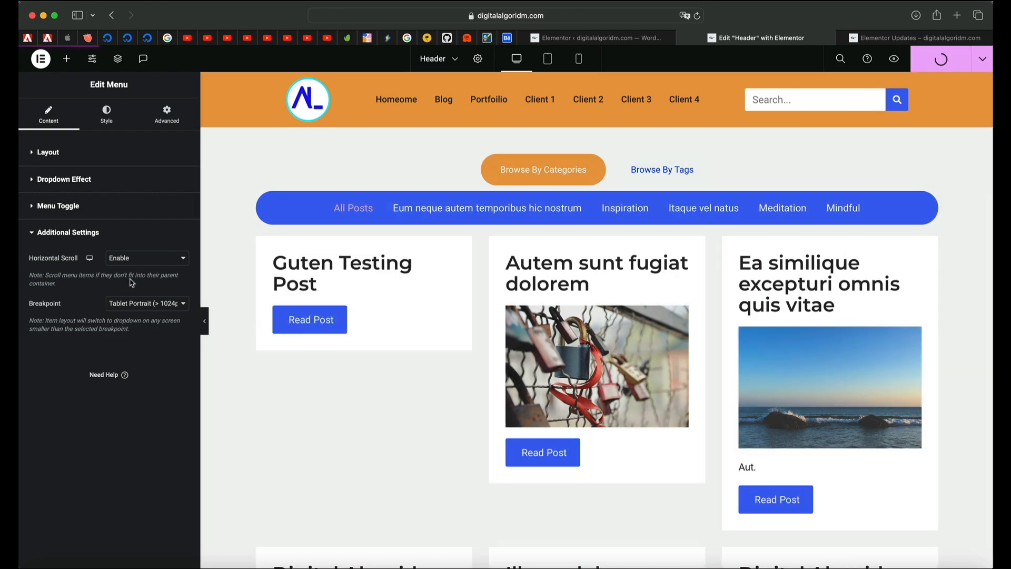
Step: Set the header Menu widget's Breakpoint to None and publish the Header template
{"action": "left_click", "coordinate": [110, 242]}
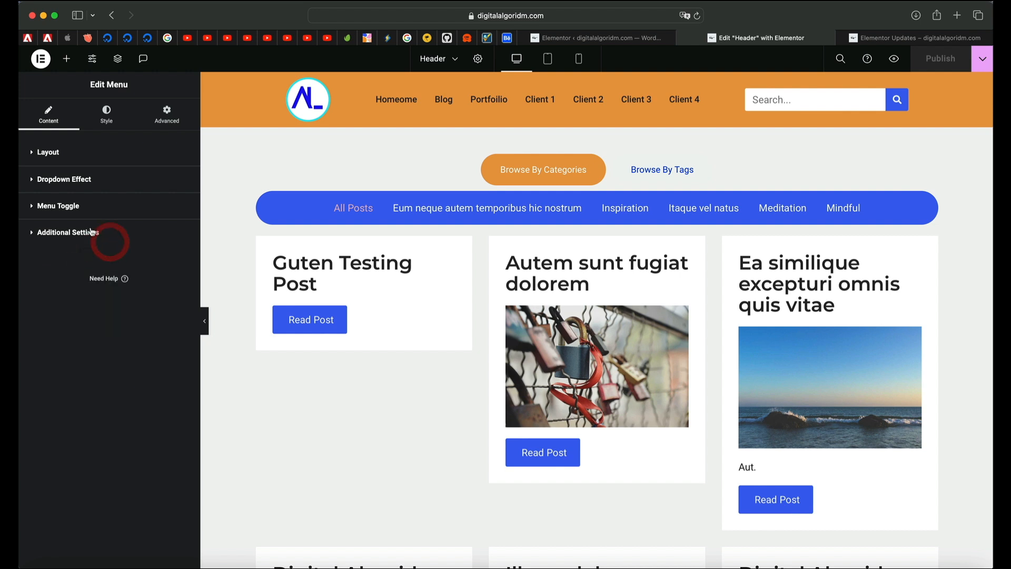
{"action": "left_click", "coordinate": [91, 231]}
{"action": "left_click", "coordinate": [150, 304]}
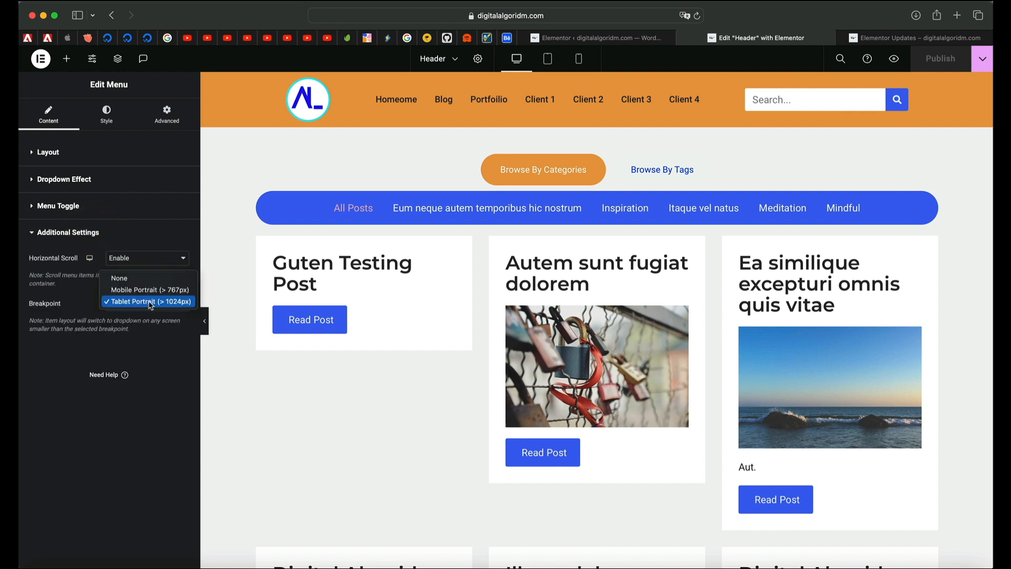
{"action": "left_click", "coordinate": [149, 282]}
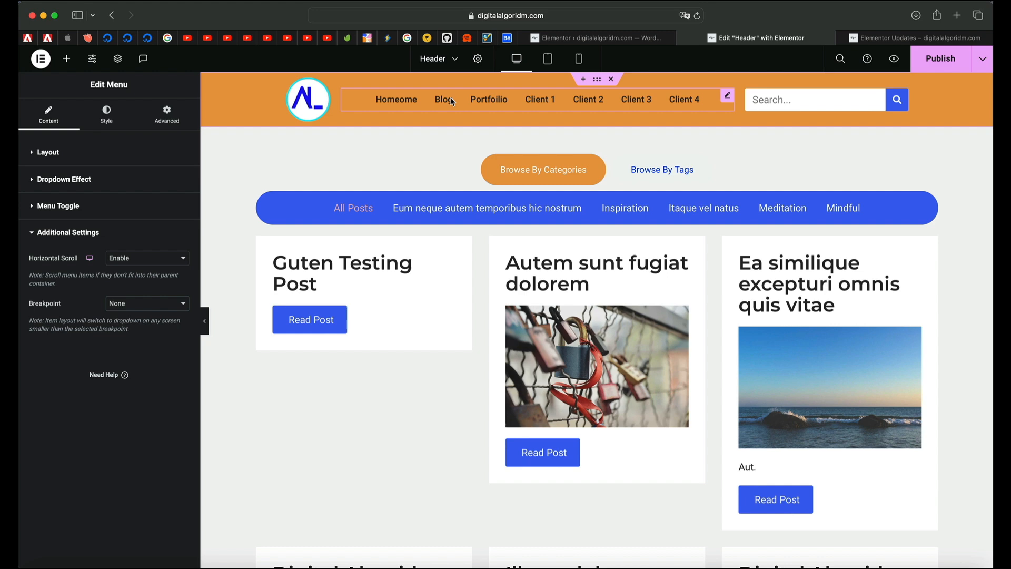
{"action": "left_click", "coordinate": [951, 60]}
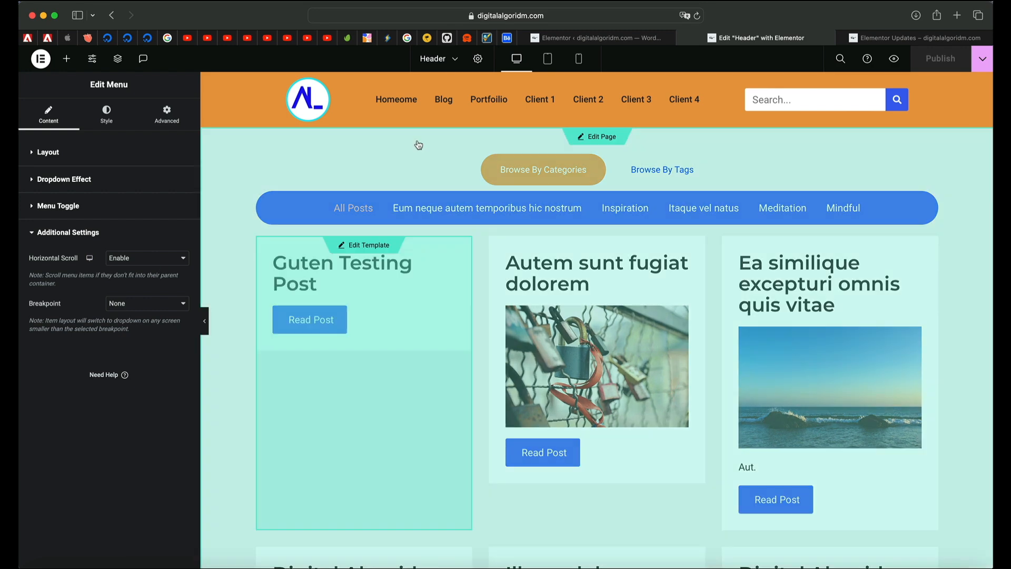
Step: Preview the live page and narrow the browser window to check the header menu's horizontal scroll
{"action": "left_click", "coordinate": [895, 58]}
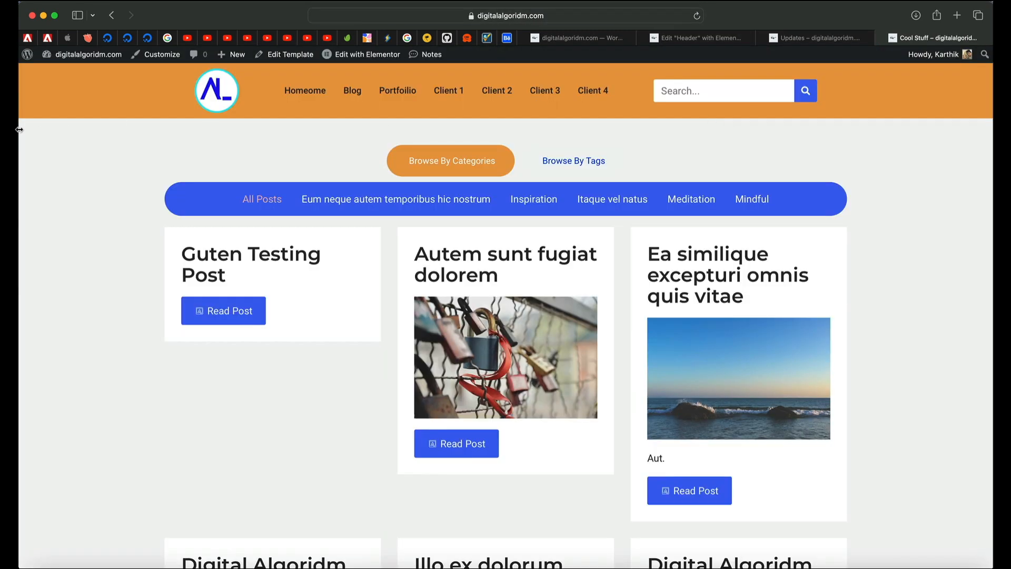
{"action": "left_click_drag", "start_coordinate": [23, 130], "coordinate": [437, 157]}
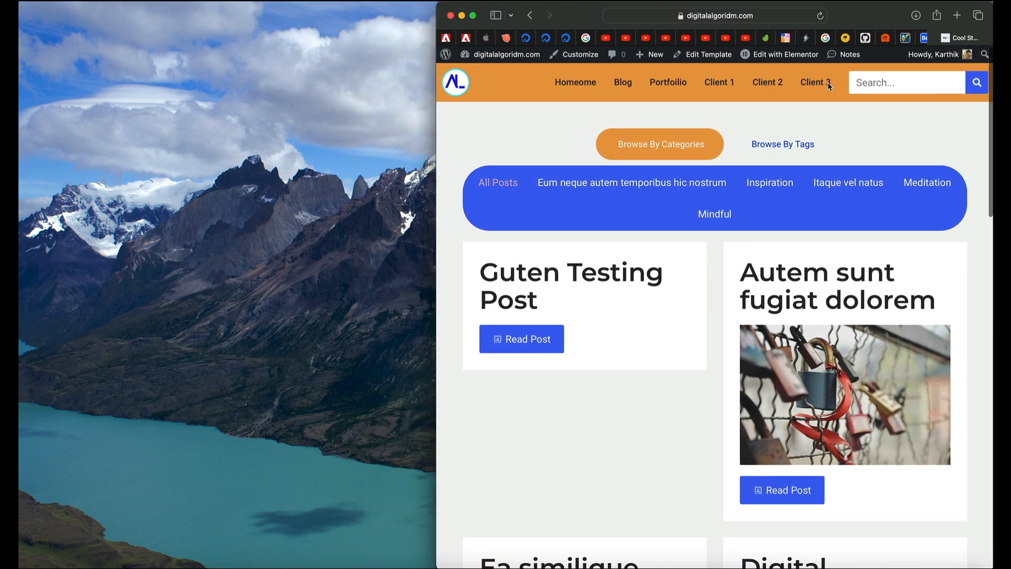
Step: Check the live header menu's horizontal scrolling in the narrow window and at an even narrower width, and restore the window's full width
{"action": "scroll", "coordinate": [819, 85], "scroll_direction": "right", "scroll_amount": 3}
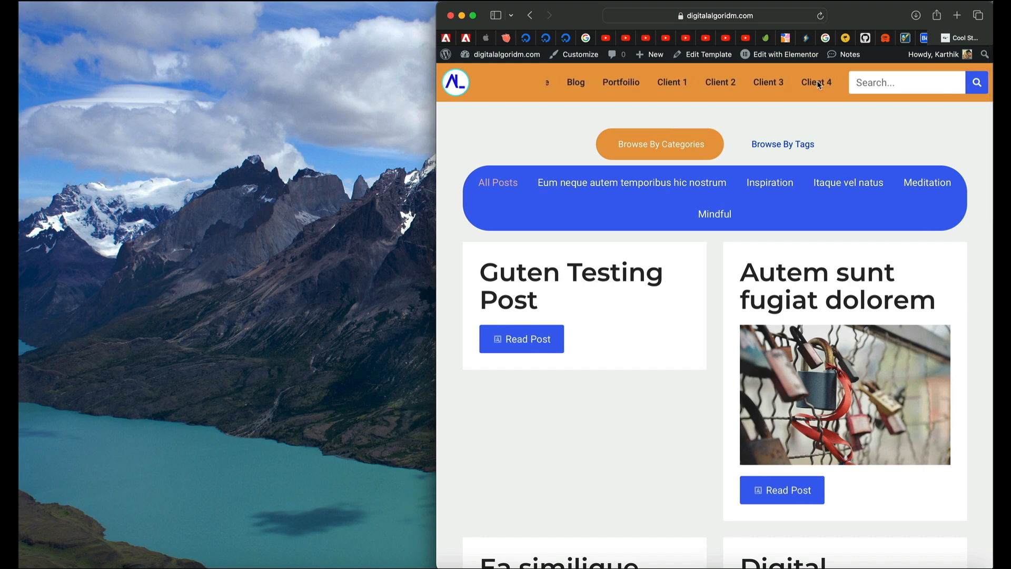
{"action": "scroll", "coordinate": [819, 86], "scroll_direction": "left", "scroll_amount": 3}
{"action": "scroll", "coordinate": [819, 86], "scroll_direction": "right", "scroll_amount": 3}
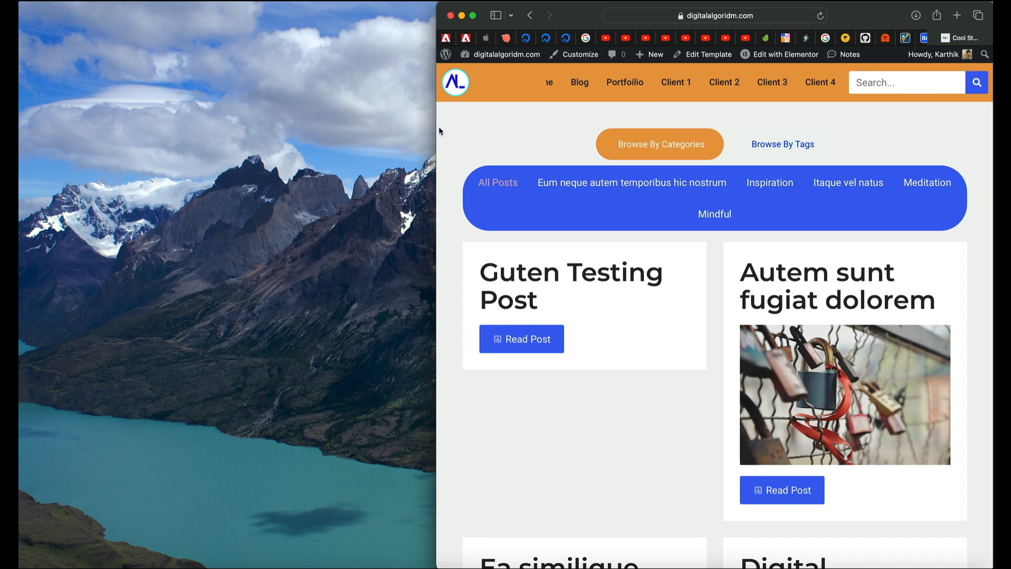
{"action": "left_click_drag", "start_coordinate": [437, 129], "coordinate": [495, 128]}
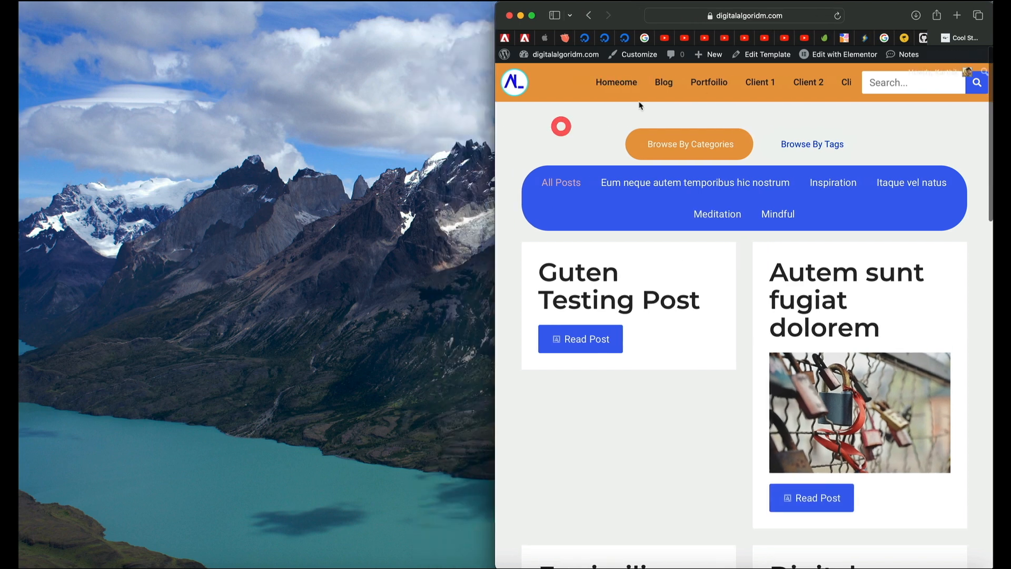
{"action": "scroll", "coordinate": [745, 83], "scroll_direction": "right", "scroll_amount": 5}
{"action": "scroll", "coordinate": [744, 83], "scroll_direction": "left", "scroll_amount": 5}
{"action": "scroll", "coordinate": [745, 83], "scroll_direction": "right", "scroll_amount": 5}
{"action": "scroll", "coordinate": [745, 83], "scroll_direction": "left", "scroll_amount": 5}
{"action": "scroll", "coordinate": [745, 84], "scroll_direction": "right", "scroll_amount": 5}
{"action": "scroll", "coordinate": [745, 84], "scroll_direction": "left", "scroll_amount": 5}
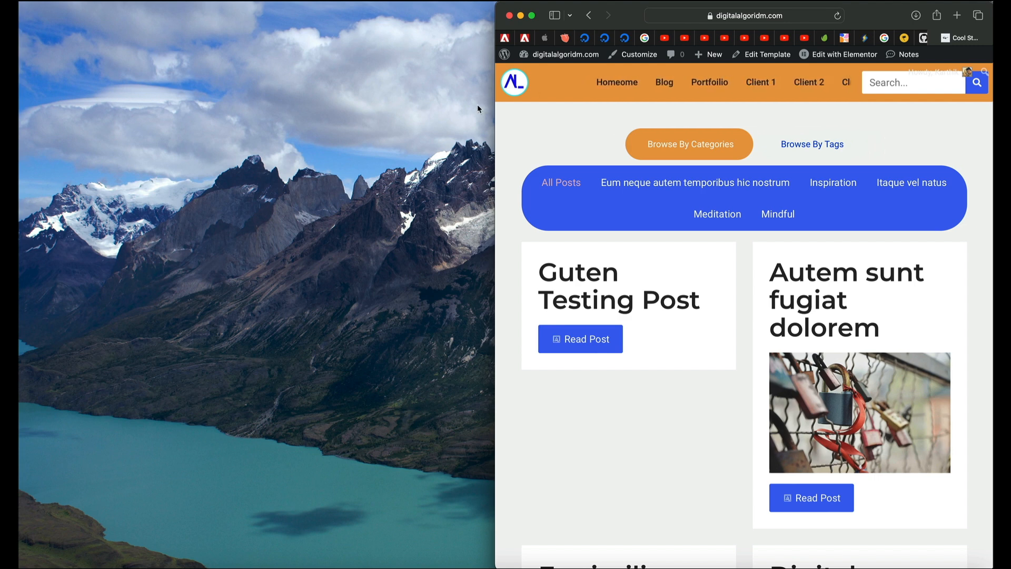
{"action": "left_click_drag", "start_coordinate": [495, 115], "coordinate": [19, 147]}
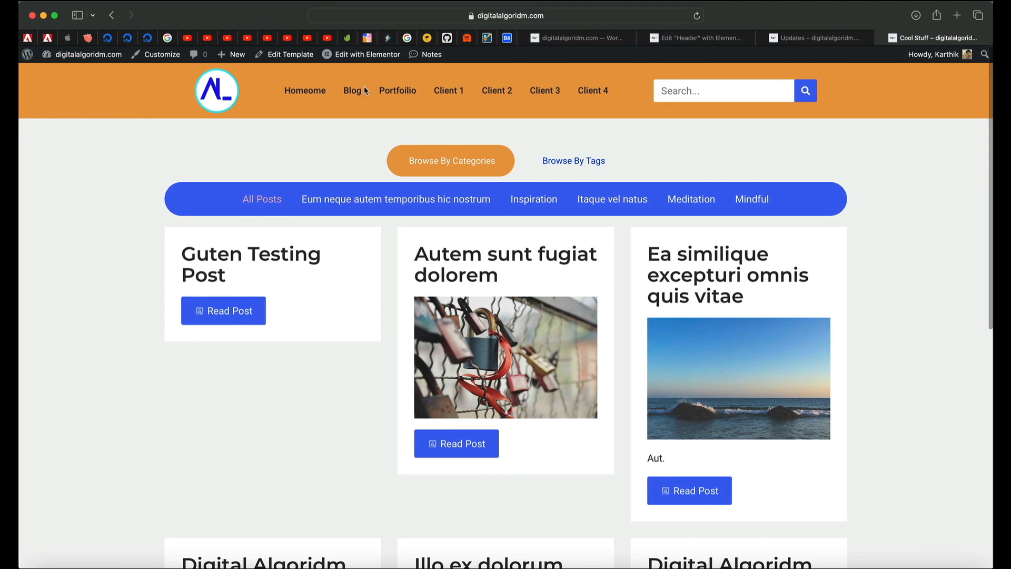
Step: Review the Menu widget's Breakpoint and Horizontal Scroll options in the Header template editor
{"action": "left_click", "coordinate": [718, 38]}
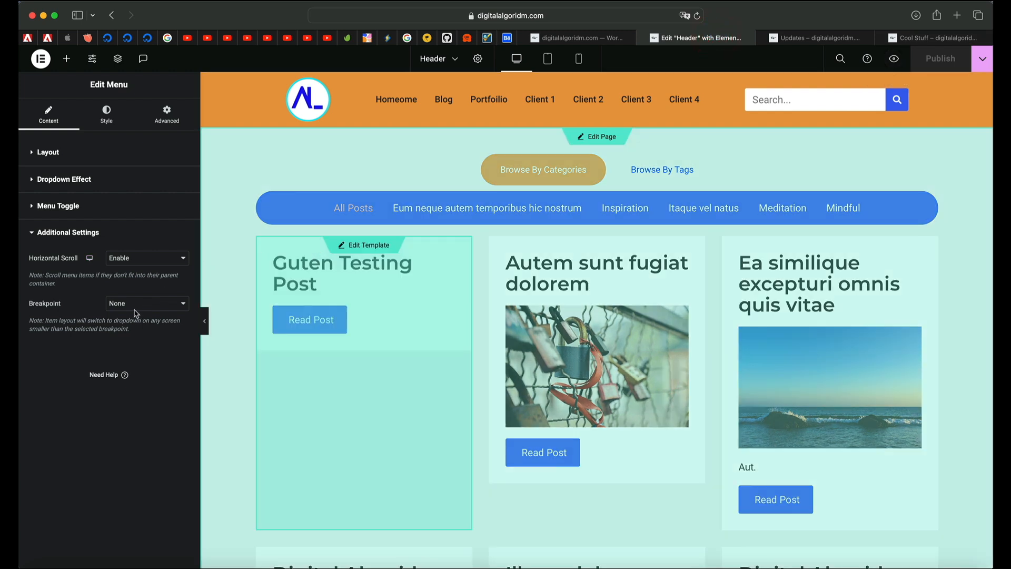
{"action": "left_click", "coordinate": [156, 304]}
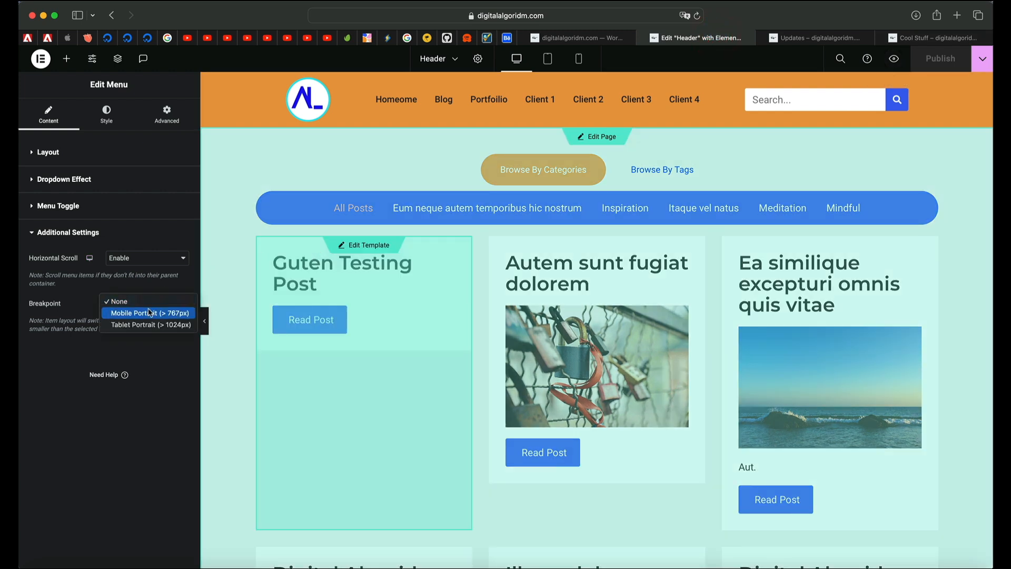
{"action": "left_click", "coordinate": [152, 287]}
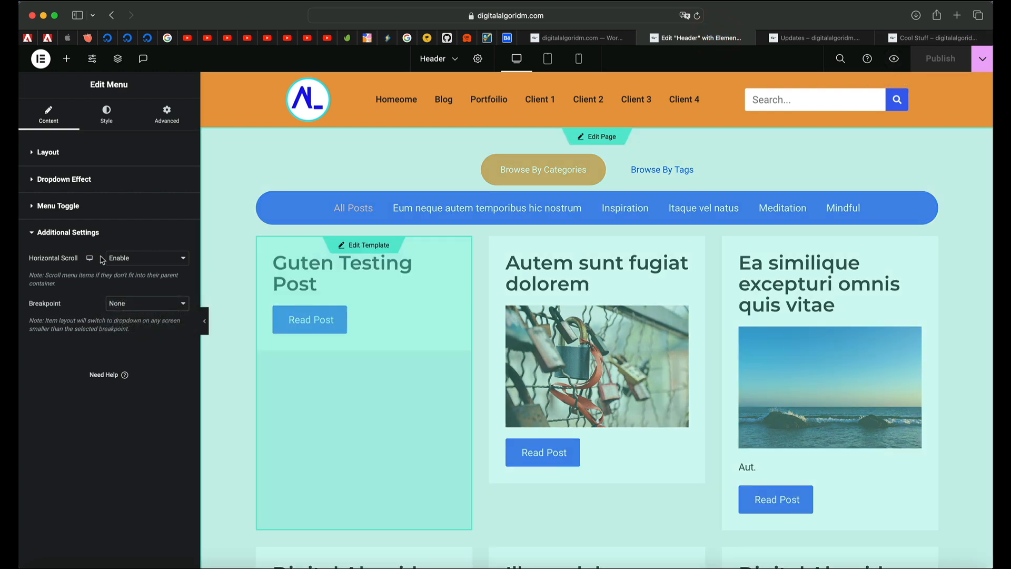
{"action": "left_click", "coordinate": [147, 260]}
{"action": "left_click", "coordinate": [145, 256]}
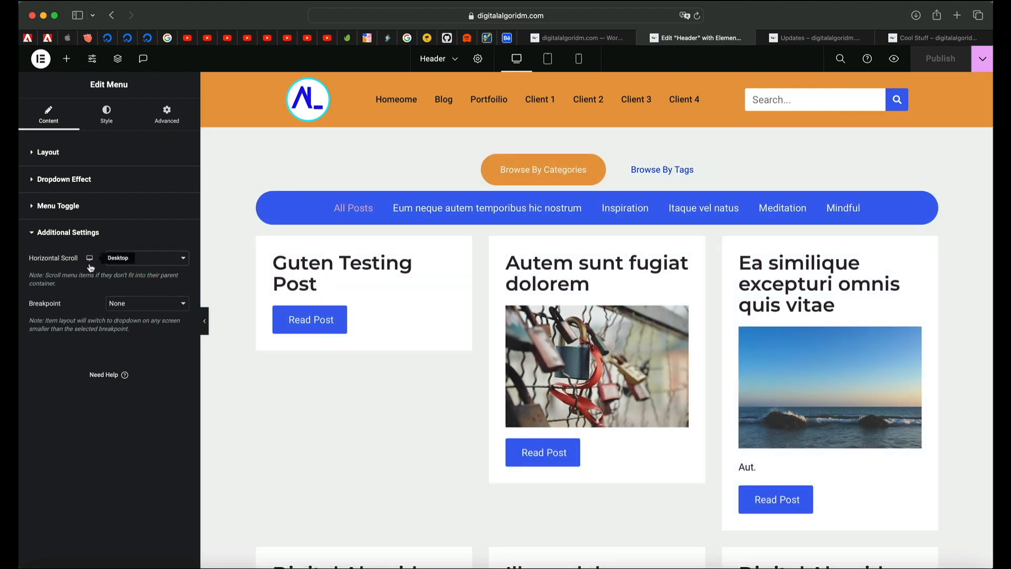
Step: Open the Loop Grid's item template for editing from the Elementor Cool Stuff page and select its Post Title
{"action": "left_click", "coordinate": [840, 37]}
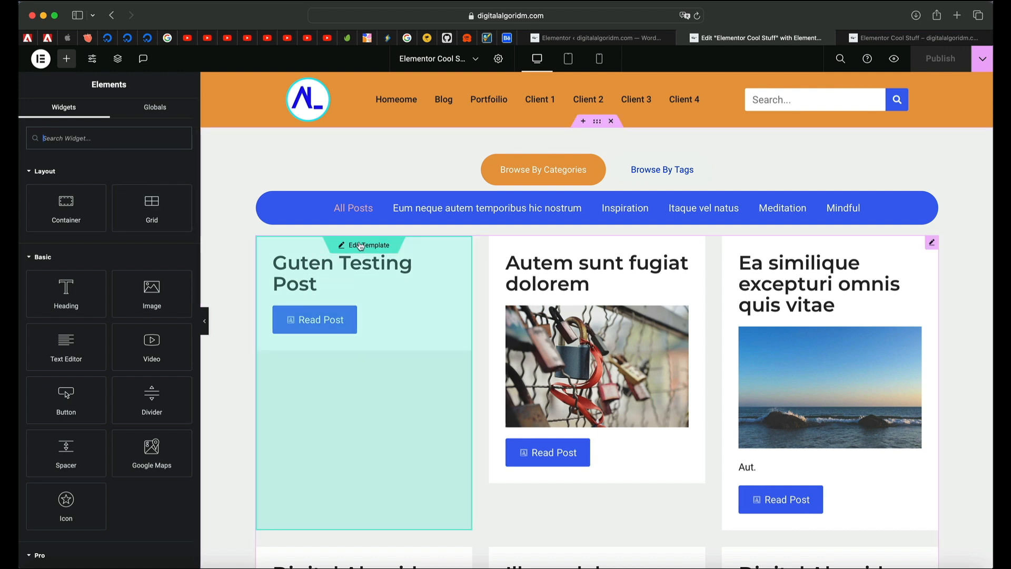
{"action": "left_click", "coordinate": [361, 246]}
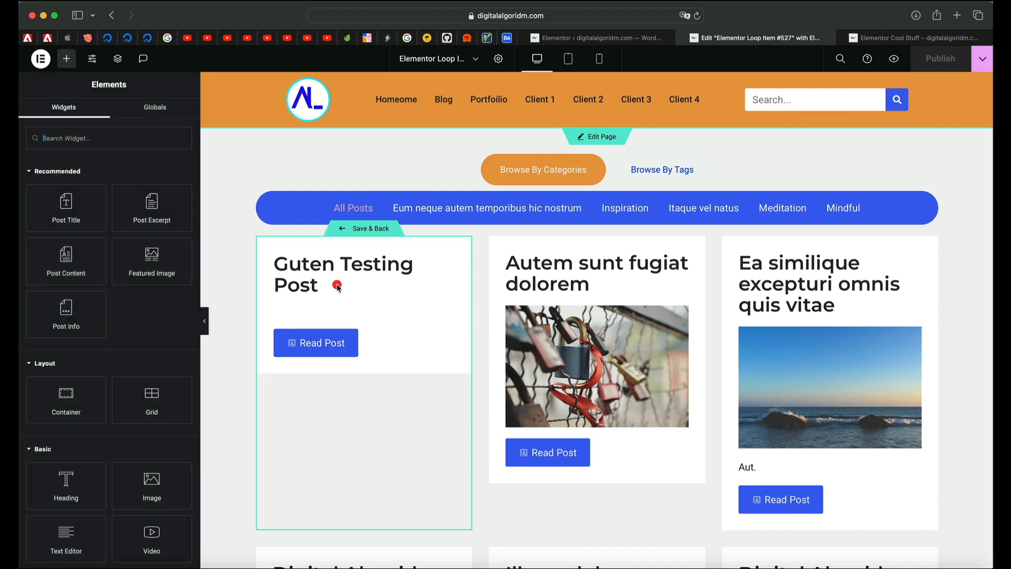
{"action": "left_click", "coordinate": [337, 282]}
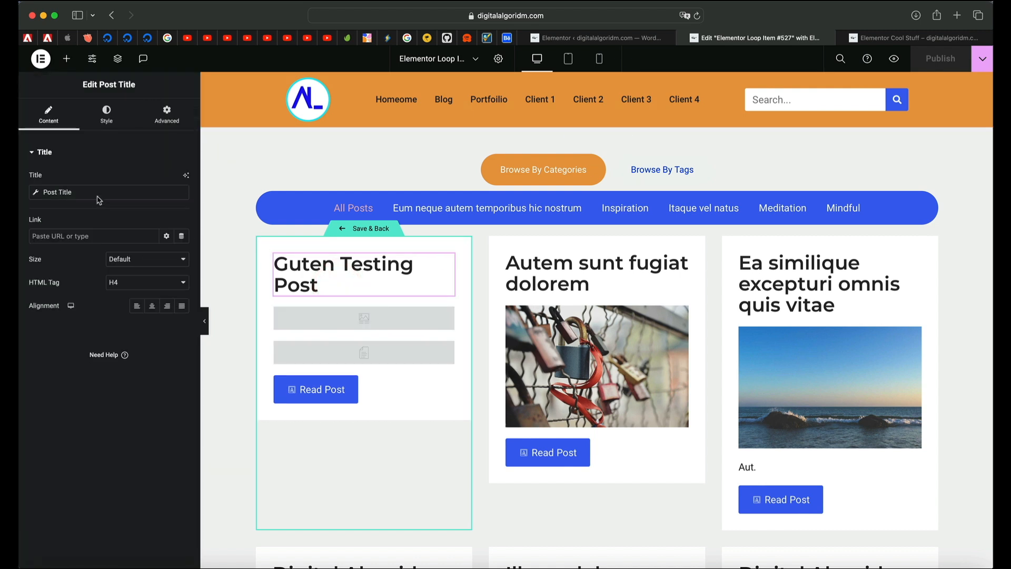
Step: Add a Rating widget directly below the post title in the loop item template
{"action": "left_click", "coordinate": [67, 59]}
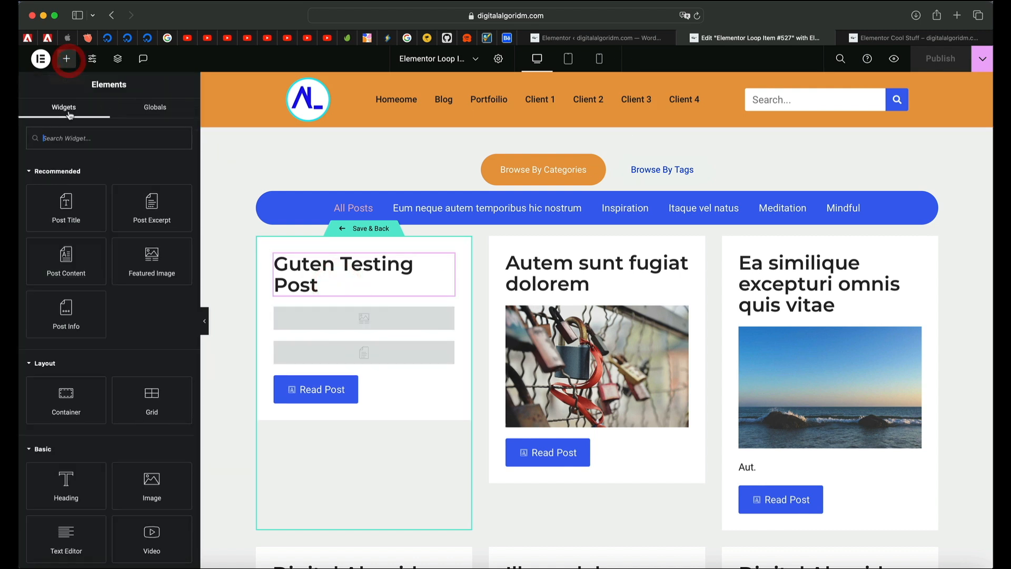
{"action": "left_click", "coordinate": [70, 137]}
{"action": "type", "text": "rati"}
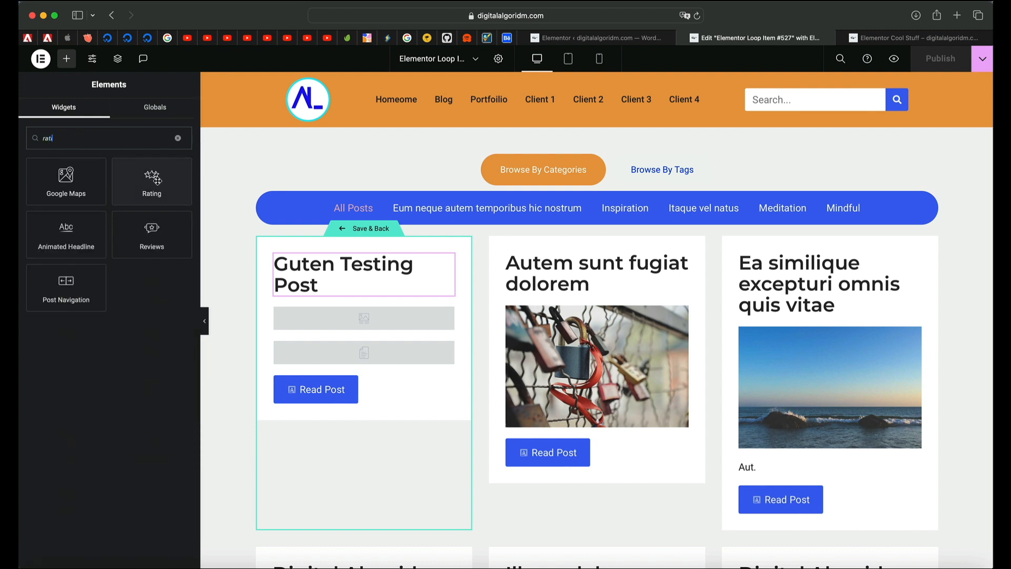
{"action": "left_click_drag", "start_coordinate": [156, 180], "coordinate": [317, 319]}
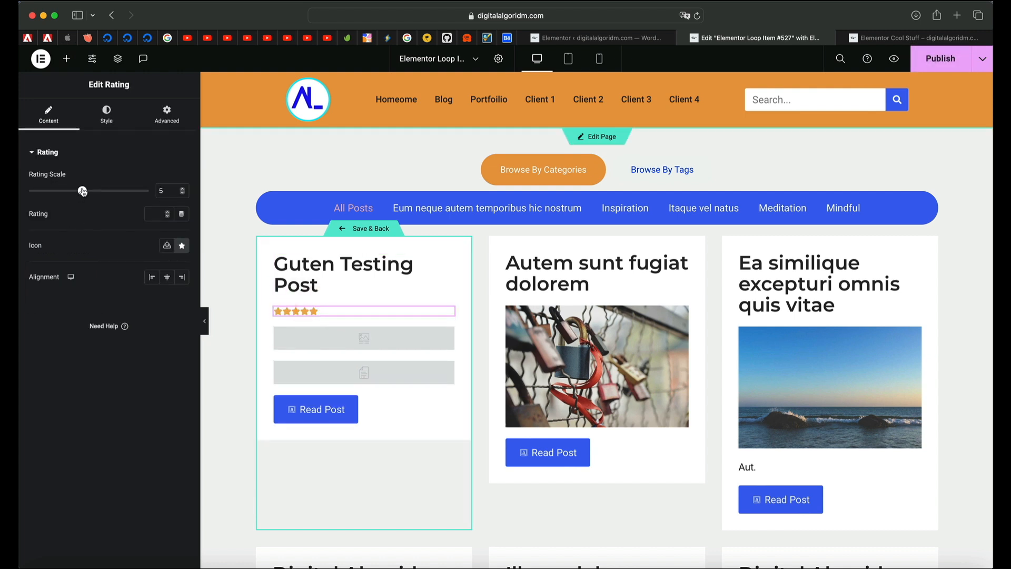
Step: Set the Rating widget's Rating Scale to 10 and its Rating to 8.5
{"action": "left_click_drag", "start_coordinate": [84, 191], "coordinate": [168, 191]}
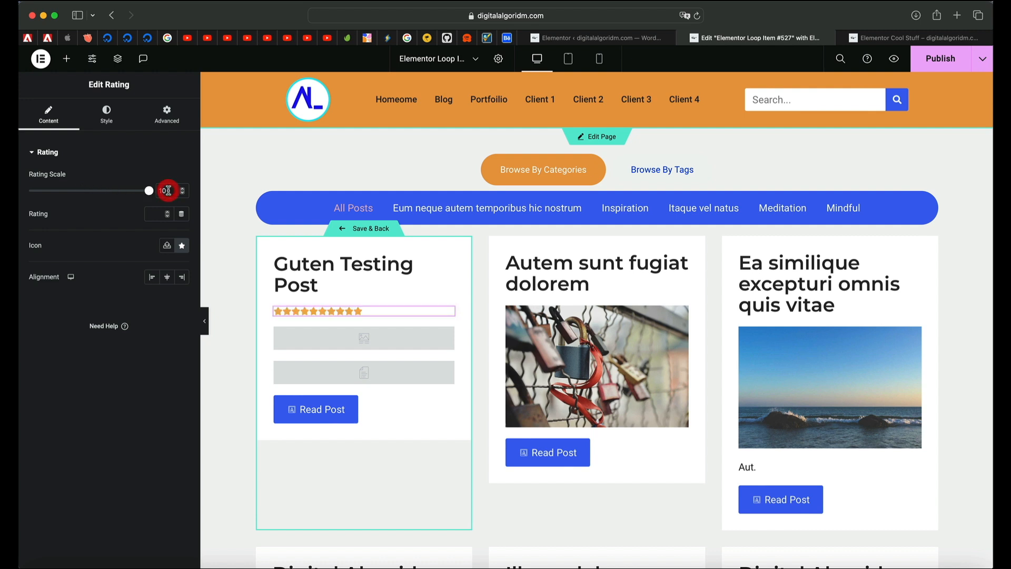
{"action": "left_click", "coordinate": [155, 212]}
{"action": "type", "text": "87"}
{"action": "key", "text": "BackSpace"}
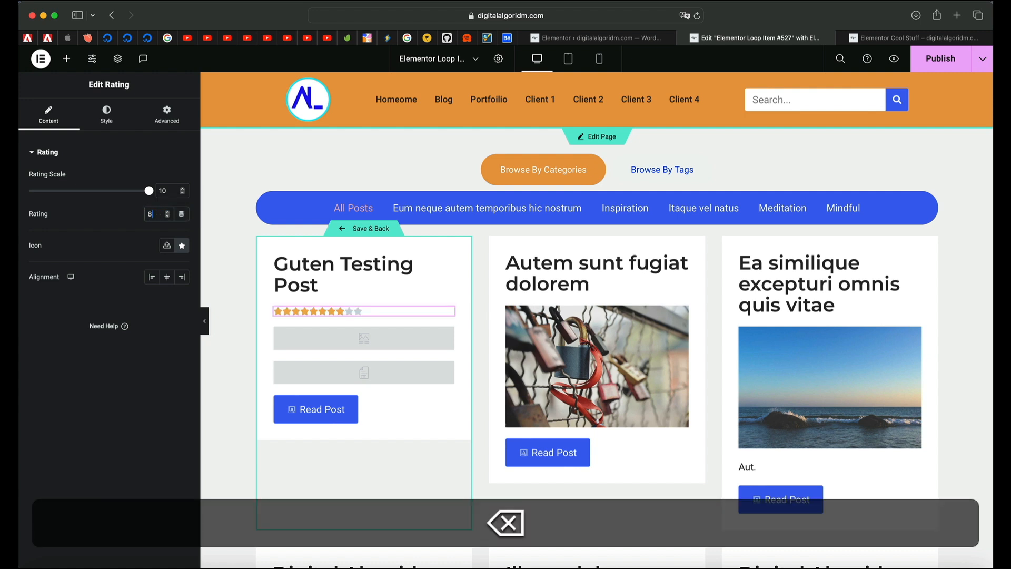
{"action": "type", "text": ".5"}
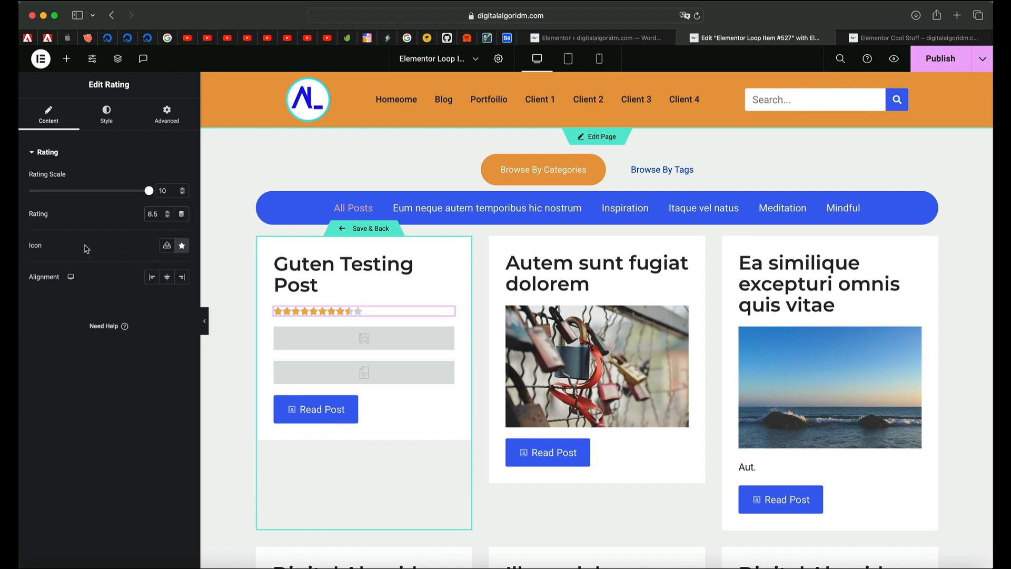
Step: Search the icon library for "star" and replace the rating icon with the solid grinning-face icon
{"action": "left_click", "coordinate": [181, 246]}
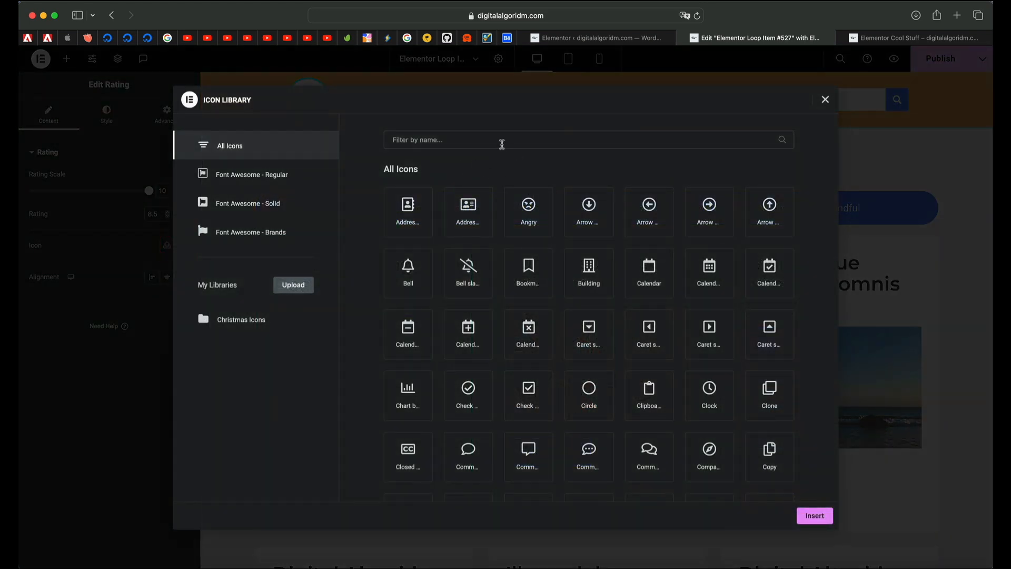
{"action": "left_click", "coordinate": [500, 140]}
{"action": "type", "text": "ratin"}
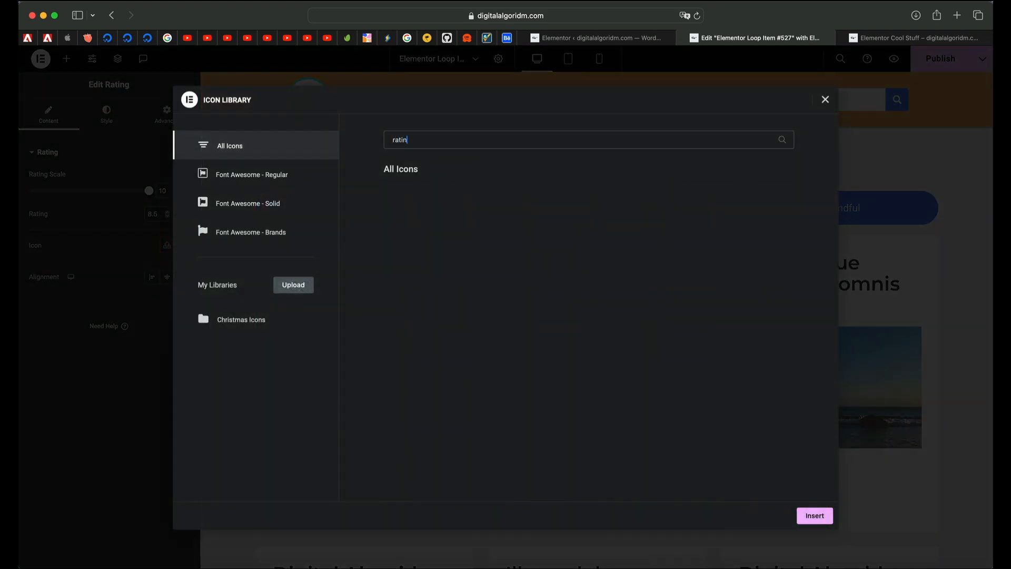
{"action": "key", "text": "BackSpace"}
{"action": "key", "text": "BackSpace"}
{"action": "key", "text": "BackSpace"}
{"action": "key", "text": "BackSpace"}
{"action": "key", "text": "BackSpace"}
{"action": "type", "text": "star"}
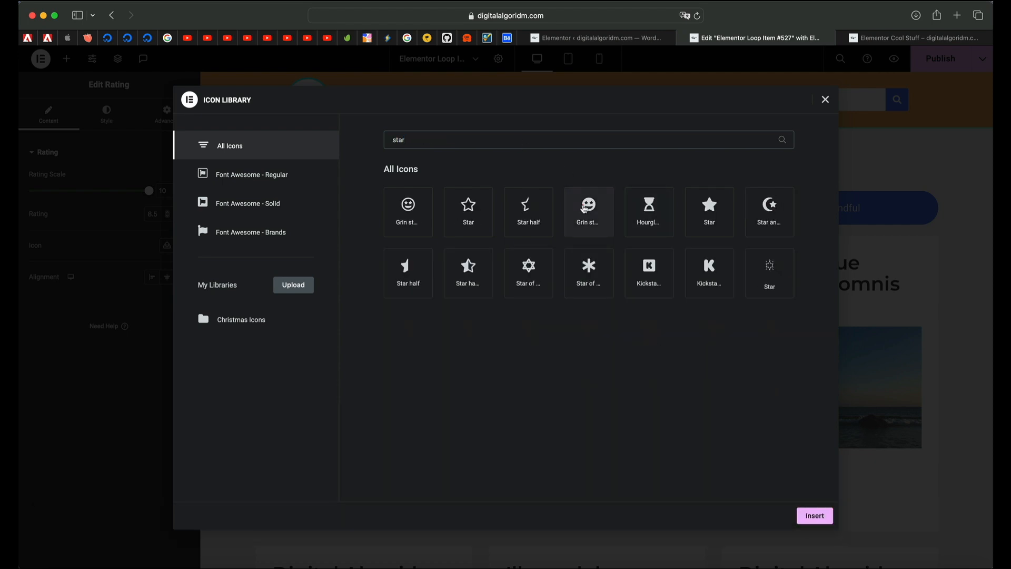
{"action": "left_click", "coordinate": [584, 210]}
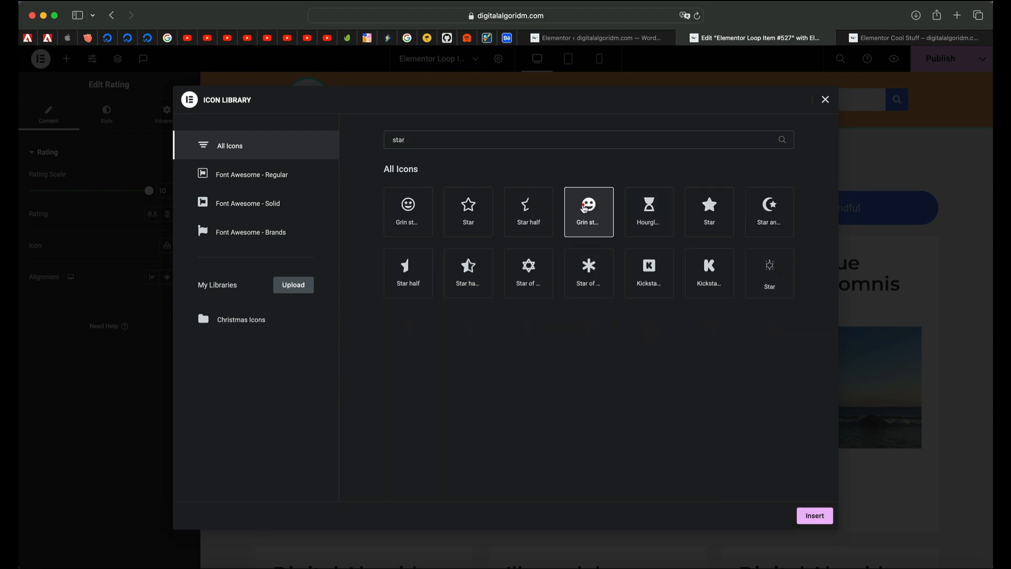
{"action": "left_click", "coordinate": [229, 321]}
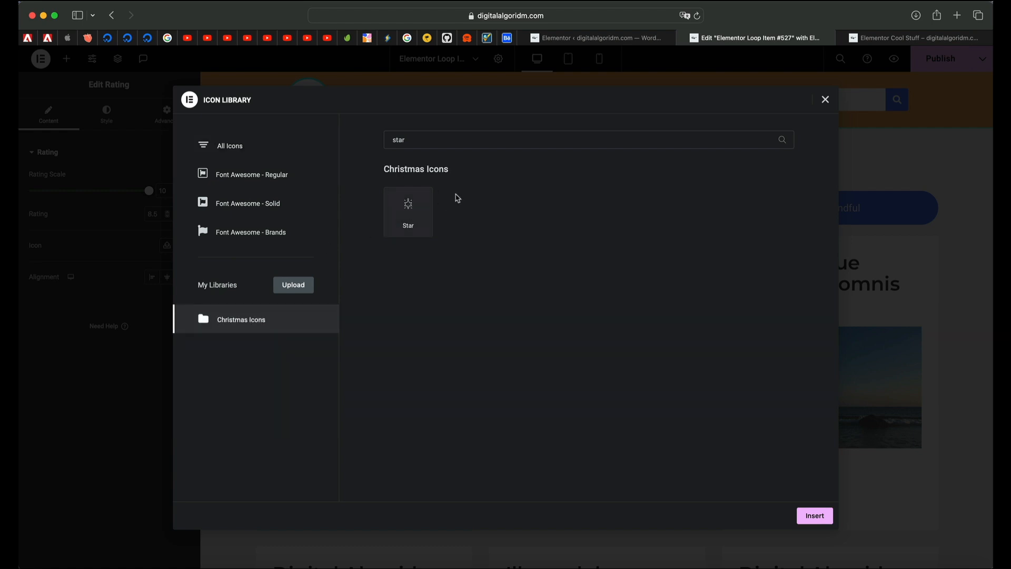
{"action": "left_click", "coordinate": [226, 145]}
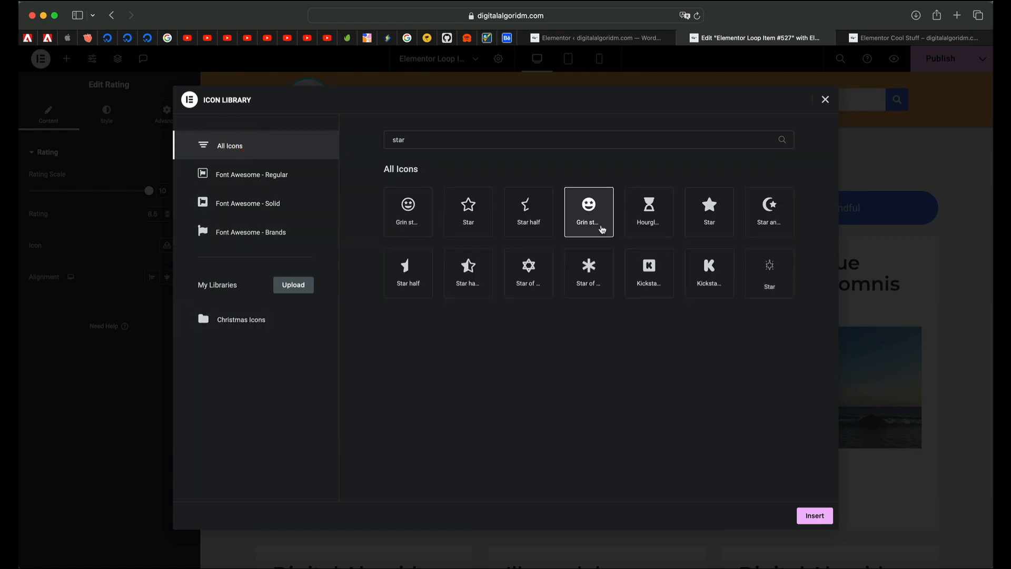
{"action": "left_click", "coordinate": [815, 516]}
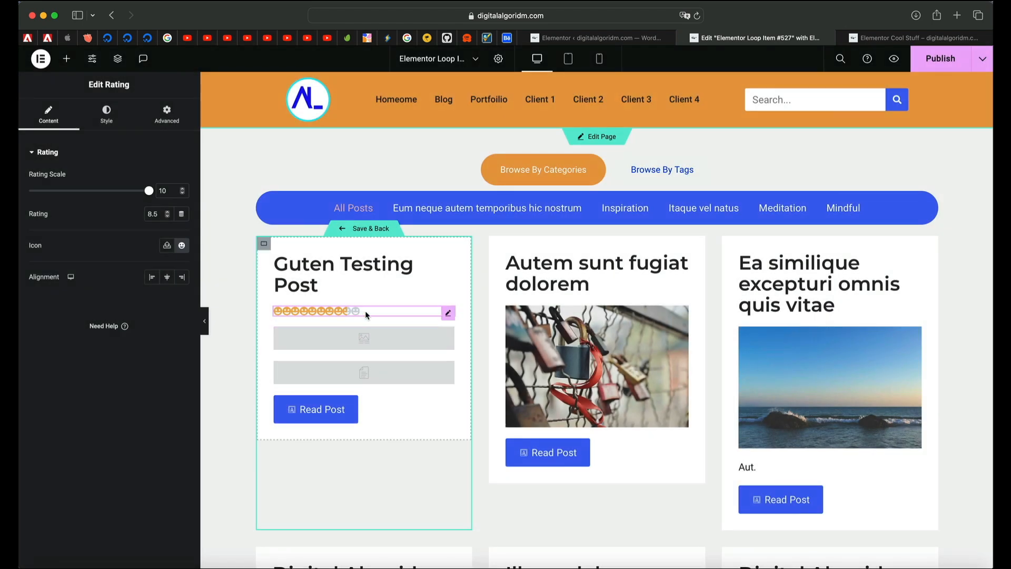
Step: Try centering the rating icons, return them to Start alignment, and set their Color to the Accent global color
{"action": "left_click", "coordinate": [167, 277]}
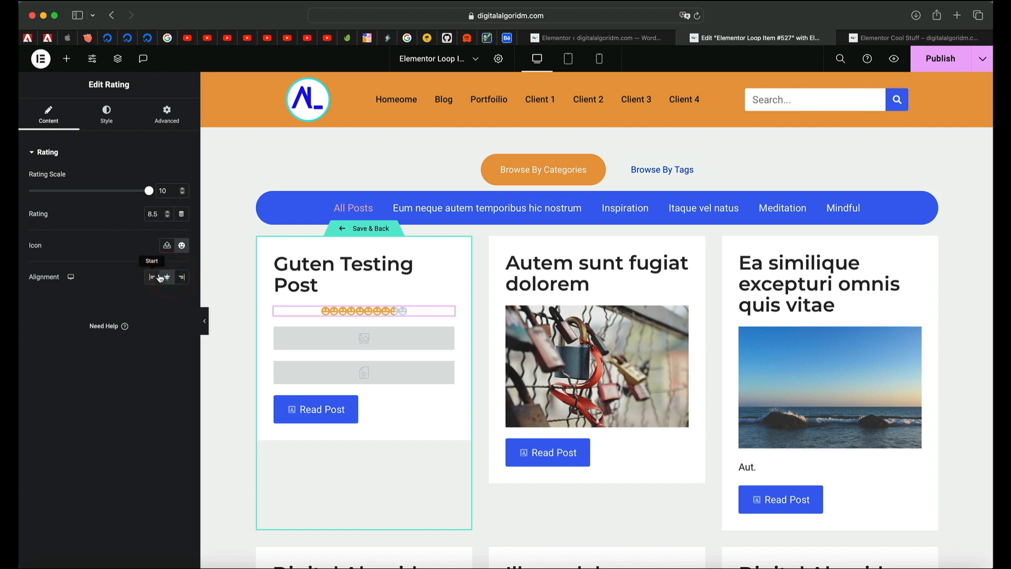
{"action": "left_click", "coordinate": [158, 277]}
{"action": "left_click", "coordinate": [102, 119]}
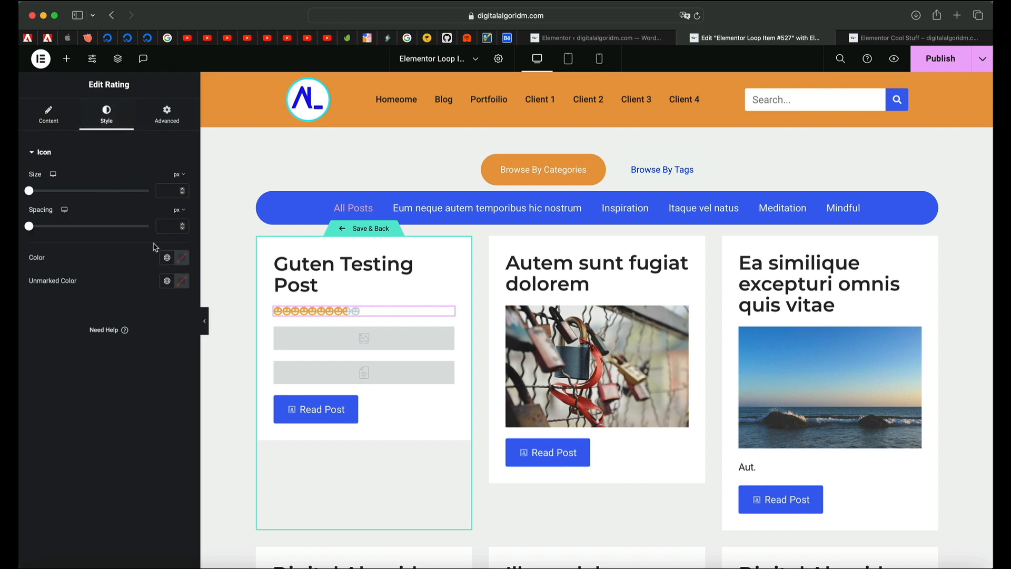
{"action": "left_click", "coordinate": [167, 256]}
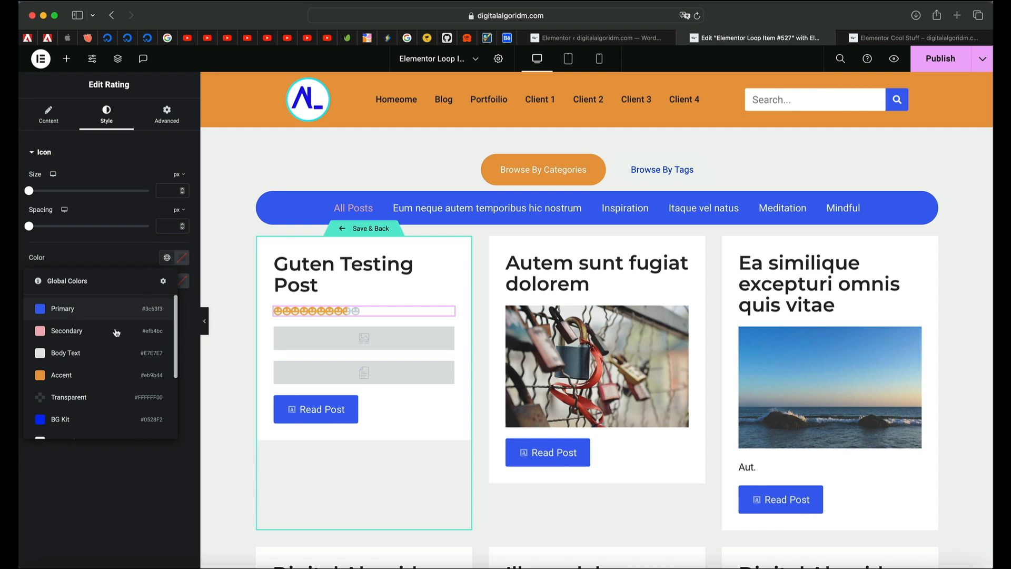
{"action": "left_click", "coordinate": [102, 374]}
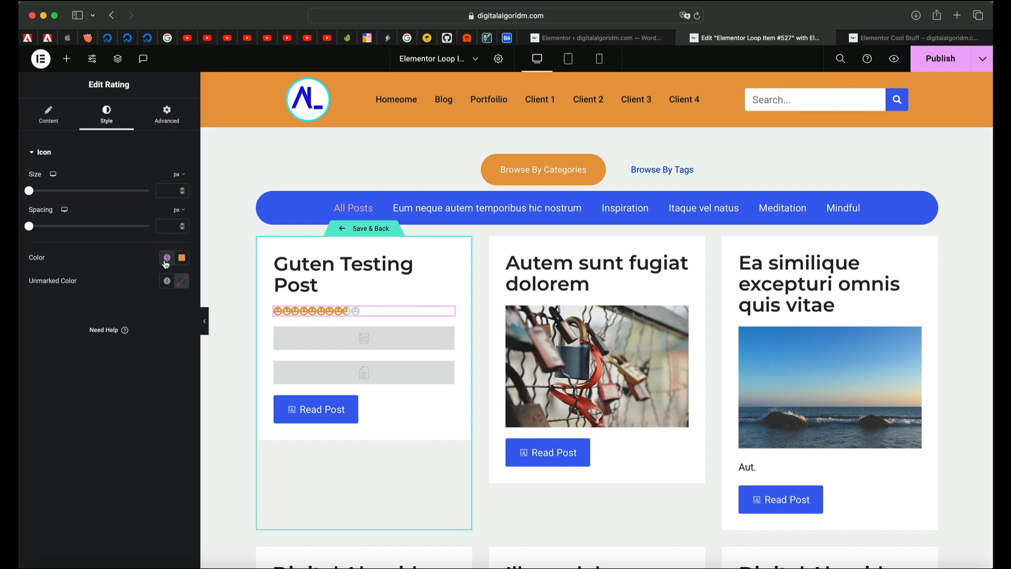
Step: Set the rating icons' Unmarked Color to the grey global color
{"action": "left_click", "coordinate": [167, 283]}
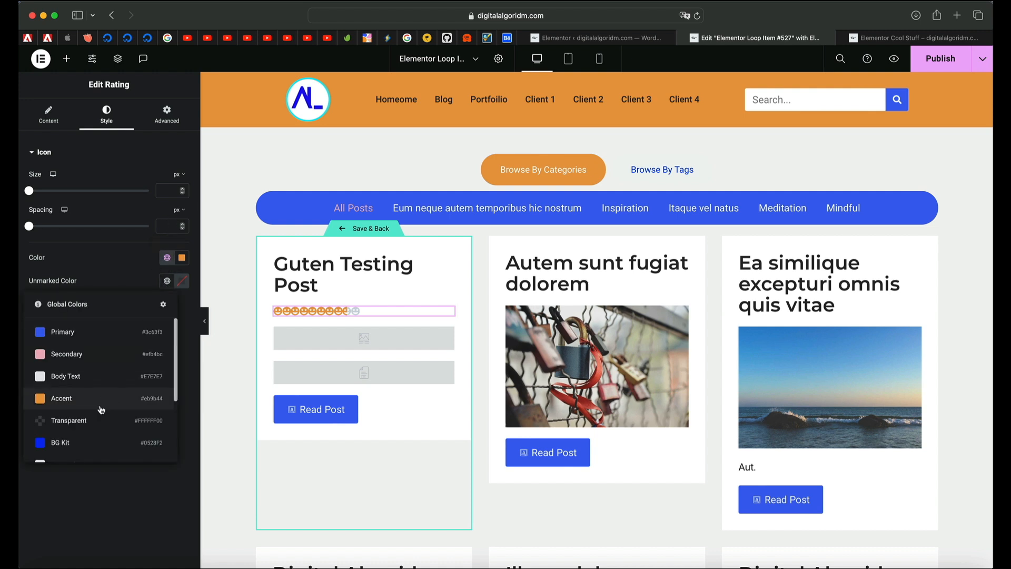
{"action": "scroll", "coordinate": [99, 409], "scroll_direction": "down", "scroll_amount": 3}
{"action": "left_click", "coordinate": [75, 447]}
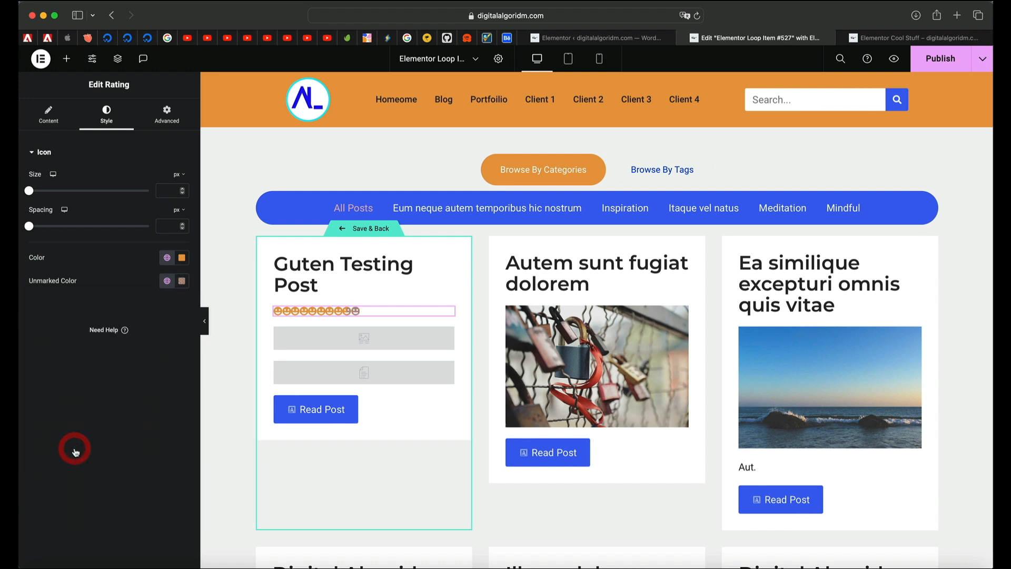
{"action": "left_click", "coordinate": [165, 282]}
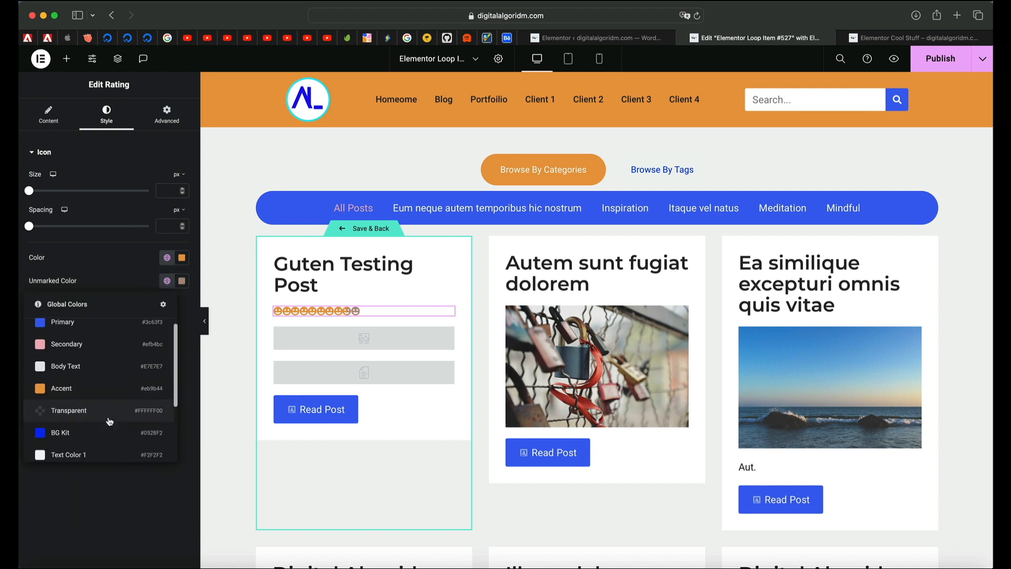
{"action": "scroll", "coordinate": [95, 418], "scroll_direction": "down", "scroll_amount": 3}
{"action": "left_click", "coordinate": [81, 425]}
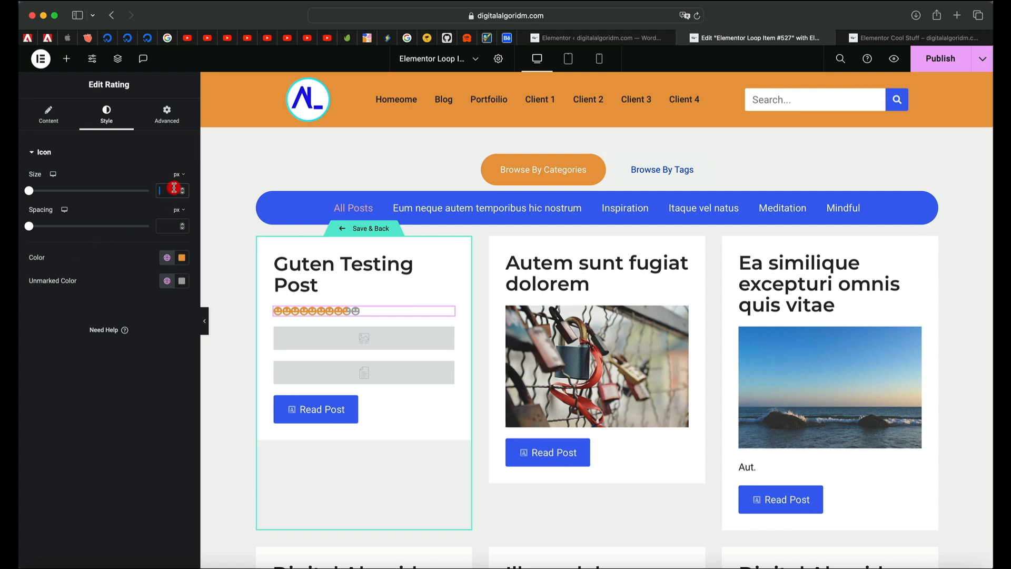
Step: Set the rating icons' Size to 32 px
{"action": "type", "text": "16"}
{"action": "key", "text": "BackSpace"}
{"action": "key", "text": "BackSpace"}
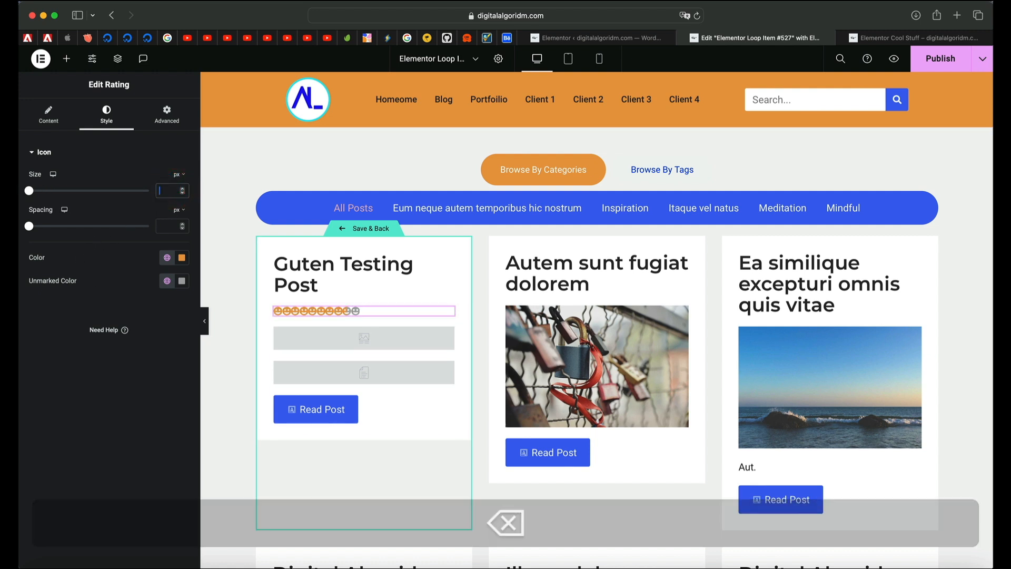
{"action": "type", "text": "32"}
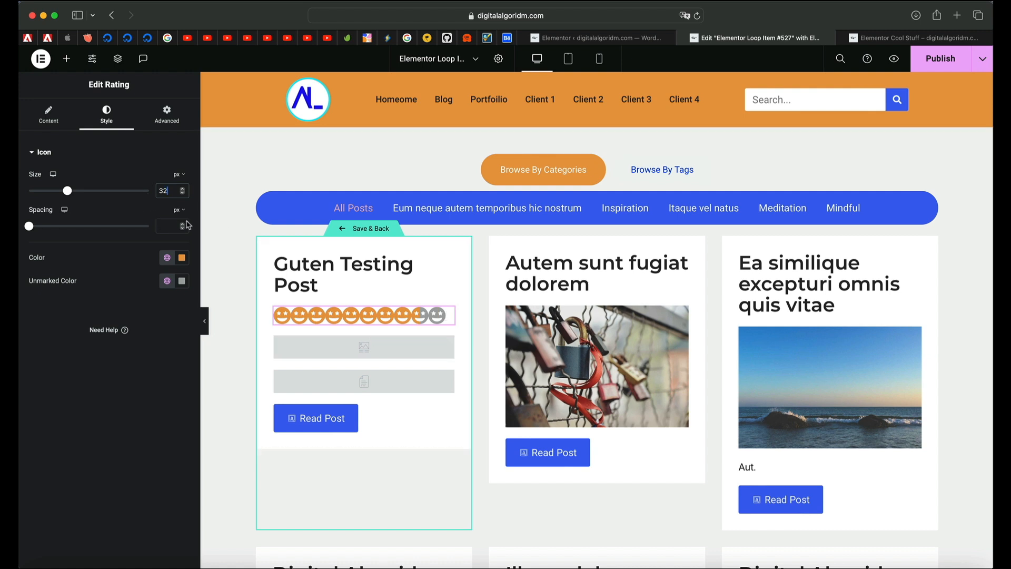
Step: Set the rating icons' Spacing to 4 px and Size to 24 px, and save the loop item template
{"action": "left_click", "coordinate": [169, 223]}
{"action": "type", "text": "4"}
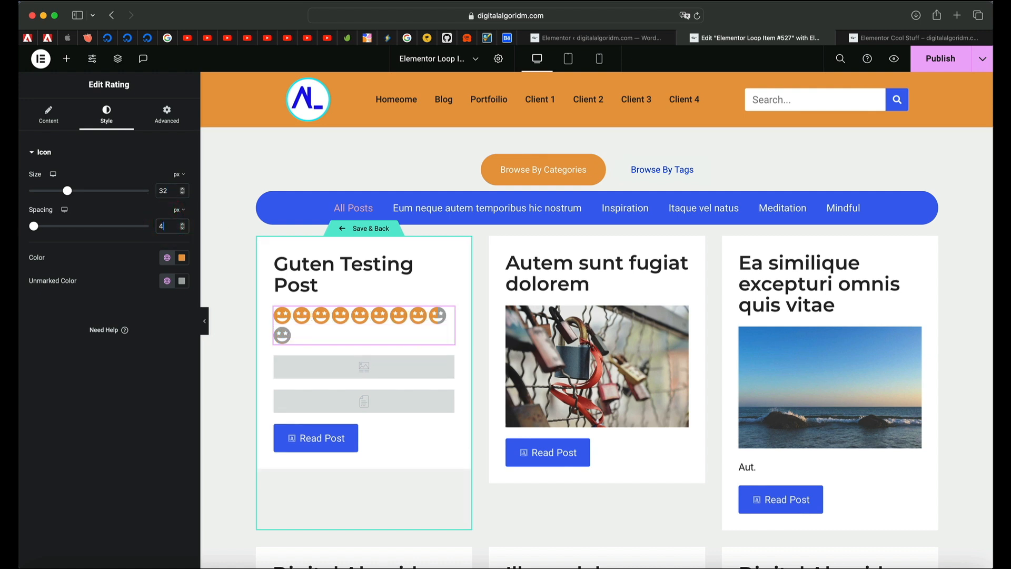
{"action": "double_click", "coordinate": [169, 191]}
{"action": "type", "text": "24"}
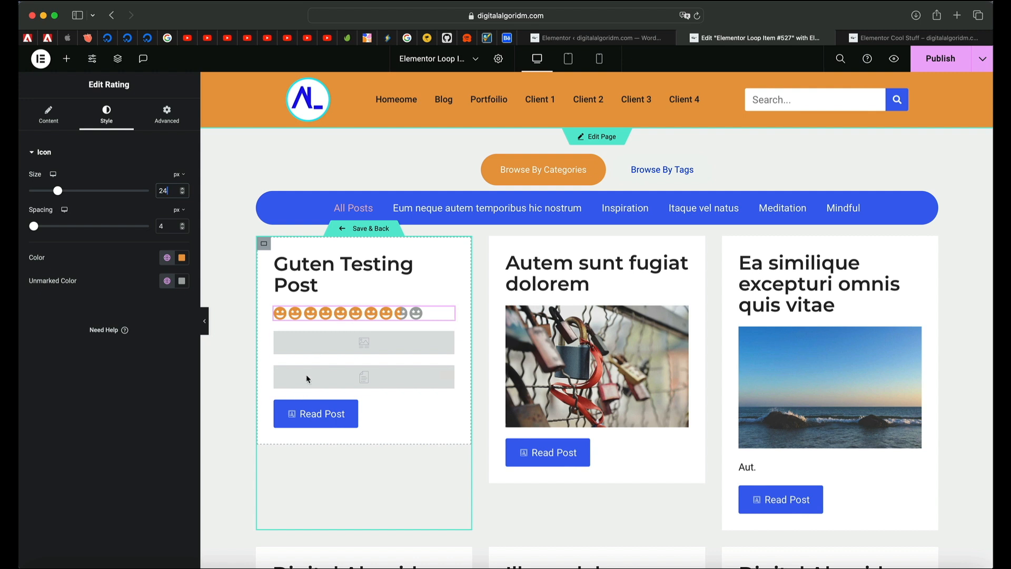
{"action": "left_click", "coordinate": [357, 228]}
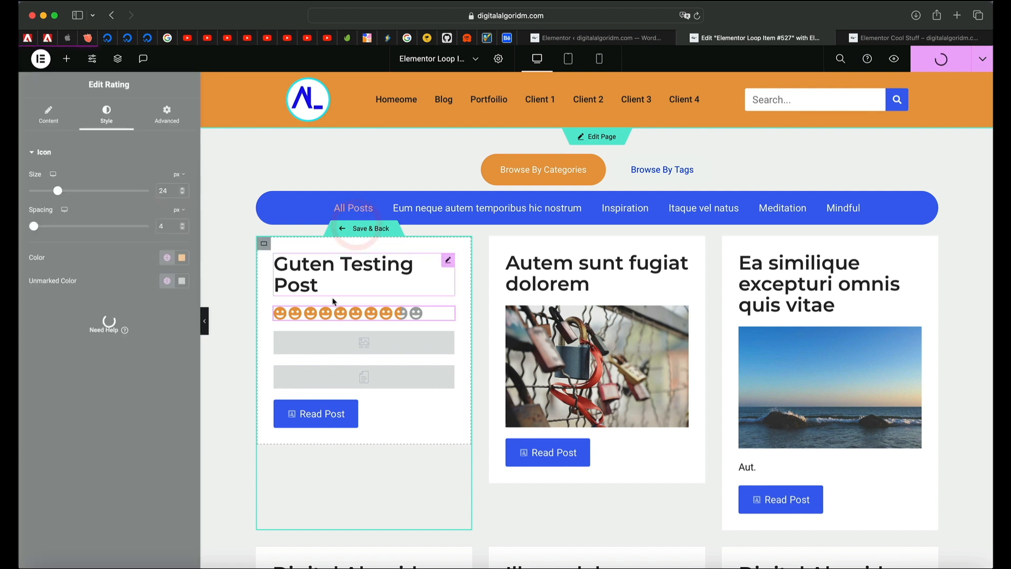
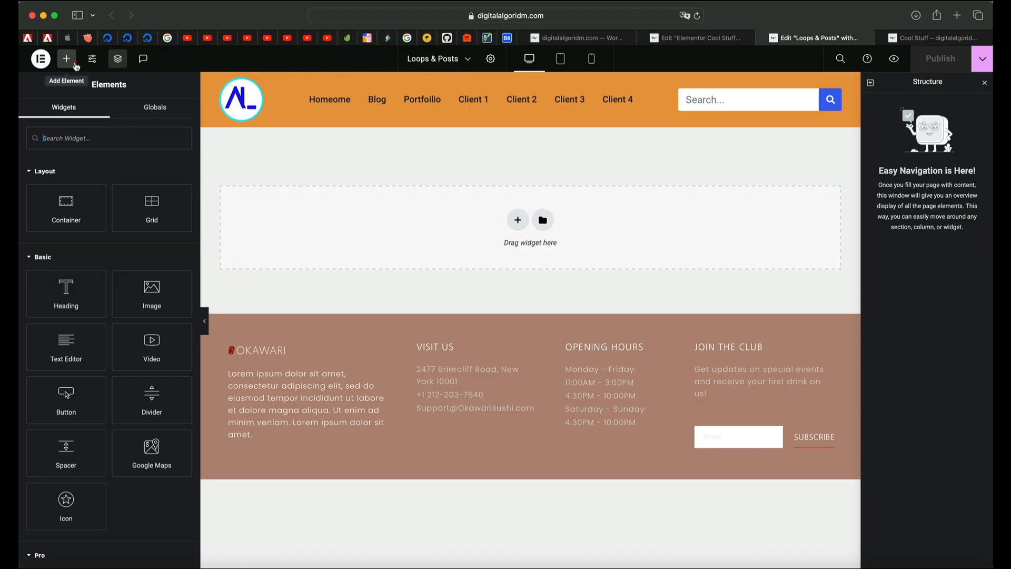
Step: Add an Accordion widget to the empty Loops & Posts page and place a Video widget inside Item #1
{"action": "left_click", "coordinate": [77, 66]}
{"action": "left_click", "coordinate": [101, 143]}
{"action": "type", "text": "acc"}
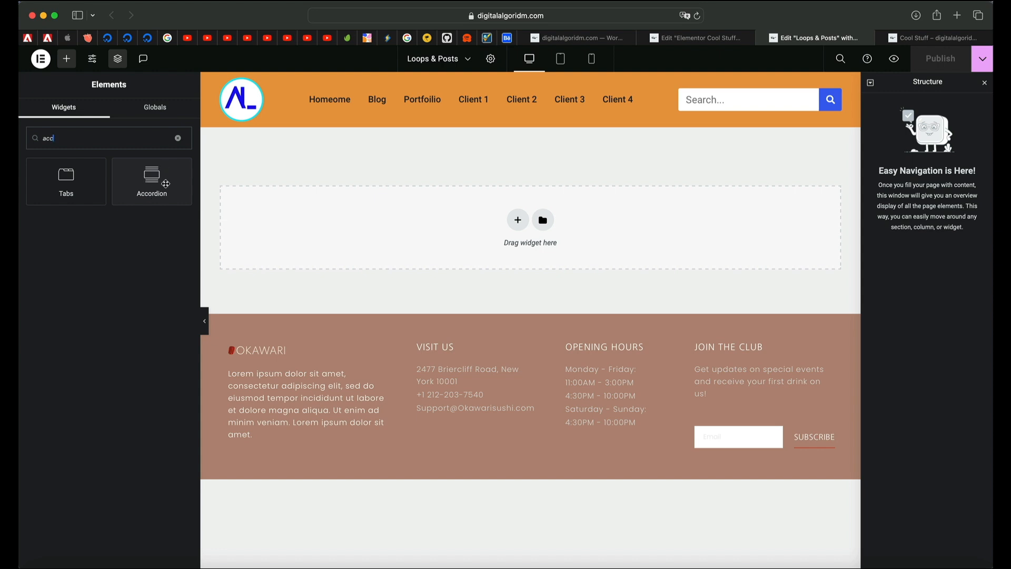
{"action": "left_click_drag", "start_coordinate": [151, 185], "coordinate": [323, 225]}
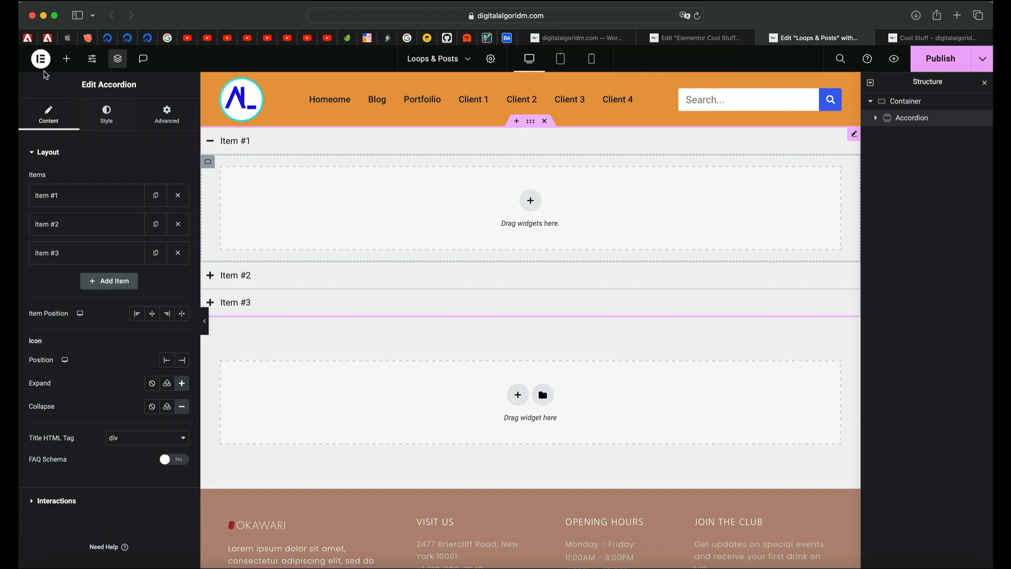
{"action": "left_click", "coordinate": [66, 58]}
{"action": "left_click_drag", "start_coordinate": [143, 345], "coordinate": [328, 204]}
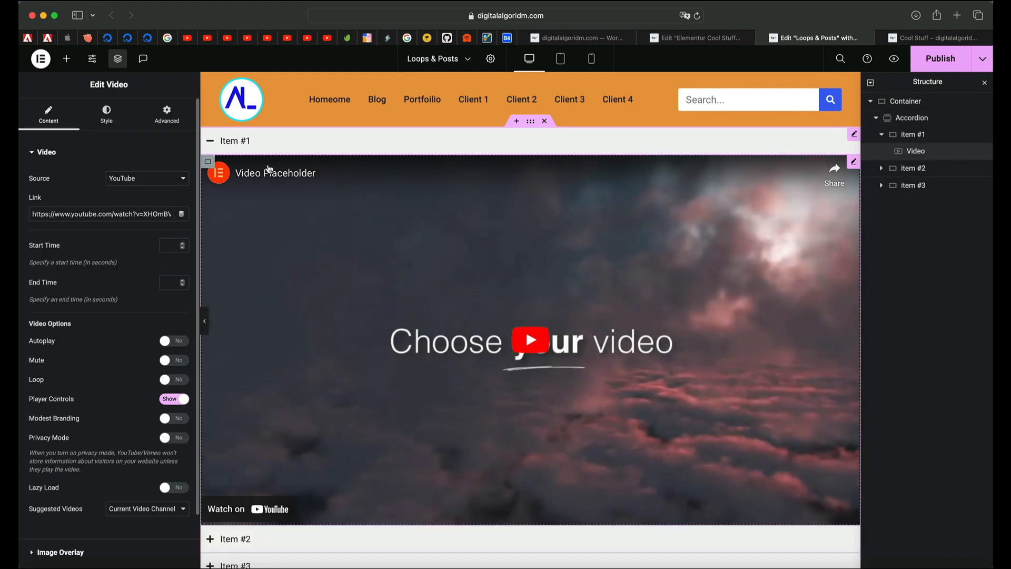
Step: Expand the accordion's Item #2 and place a Google Maps widget inside it
{"action": "left_click", "coordinate": [225, 140]}
{"action": "left_click", "coordinate": [269, 165]}
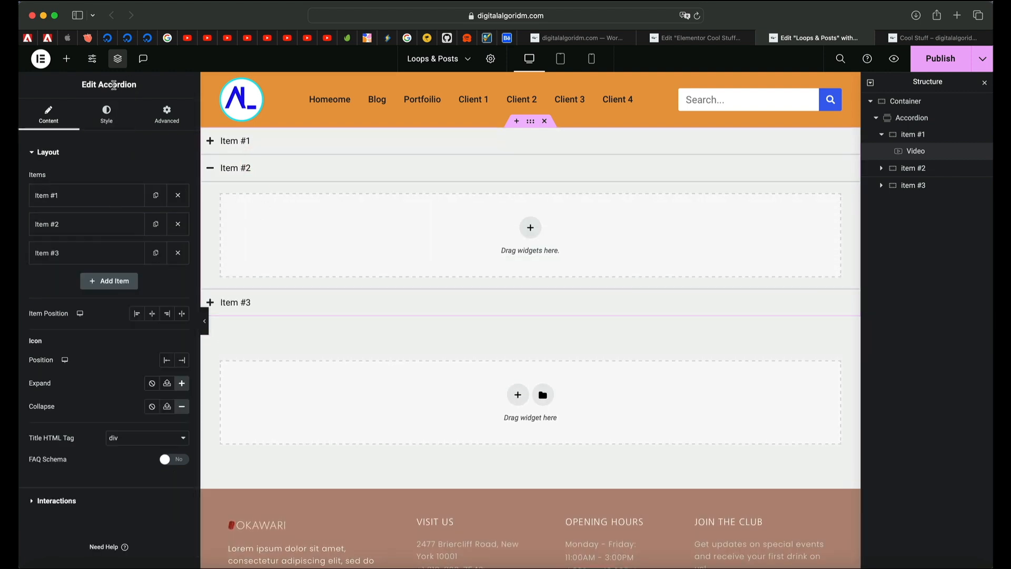
{"action": "left_click", "coordinate": [66, 59]}
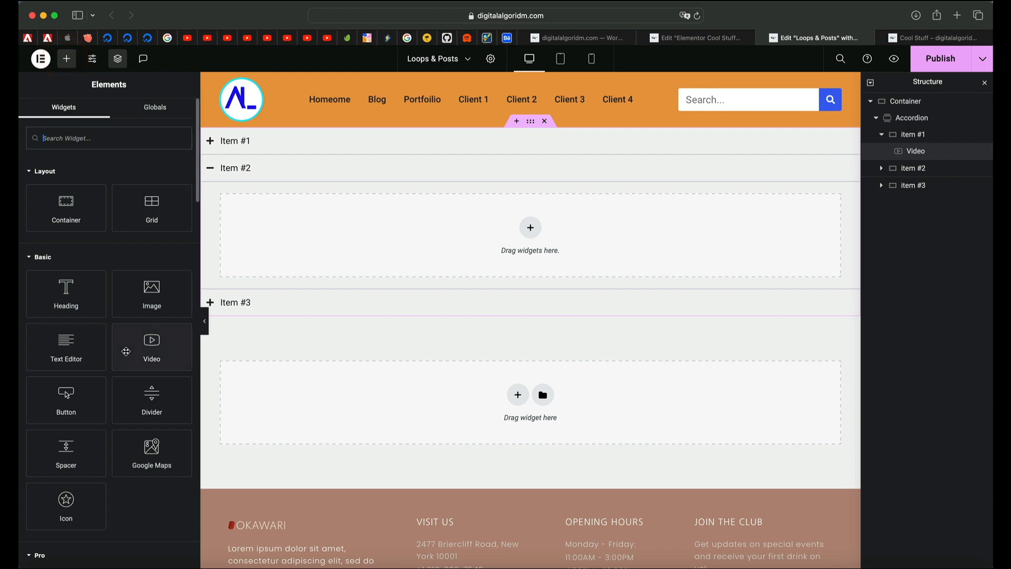
{"action": "scroll", "coordinate": [126, 347], "scroll_direction": "down", "scroll_amount": 3}
{"action": "left_click_drag", "start_coordinate": [139, 309], "coordinate": [386, 233]}
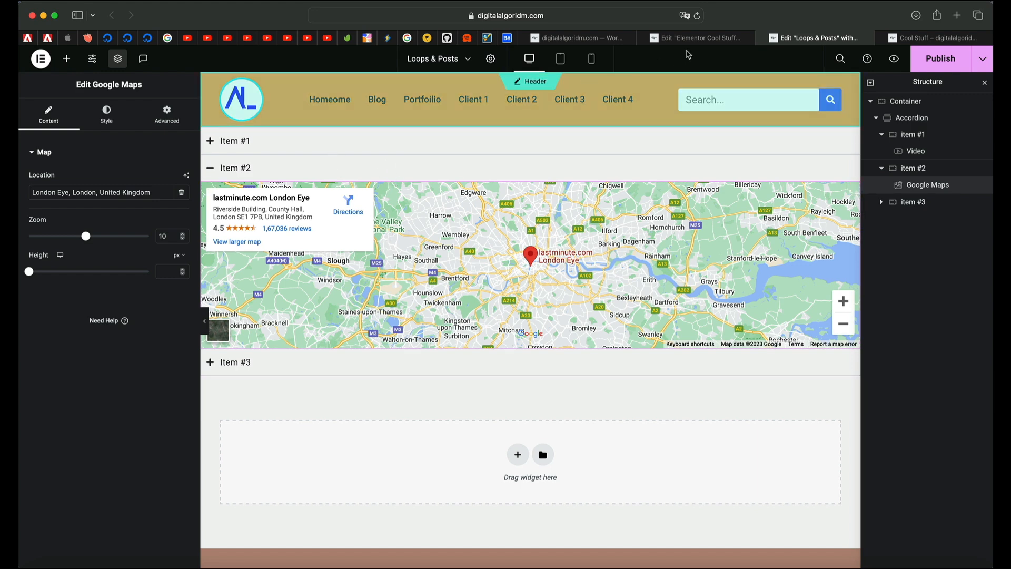
Step: Switch to the Elementor Cool Stuff page, preview its Browse By Categories and Browse By Tags tabs, and publish the page
{"action": "left_click", "coordinate": [701, 37]}
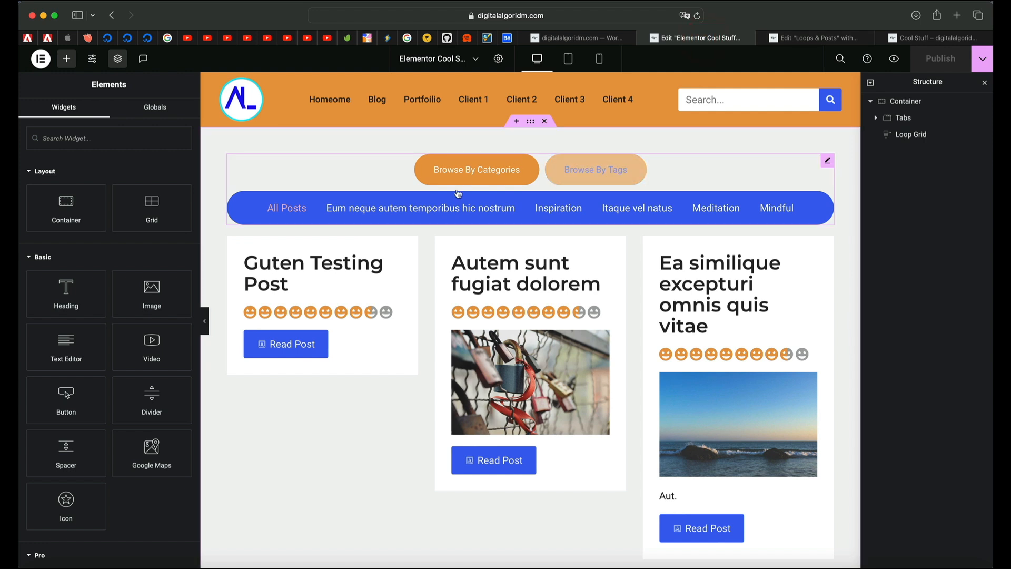
{"action": "left_click", "coordinate": [564, 172]}
{"action": "left_click", "coordinate": [485, 172]}
{"action": "left_click", "coordinate": [591, 167]}
{"action": "left_click", "coordinate": [482, 171]}
{"action": "left_click", "coordinate": [606, 167]}
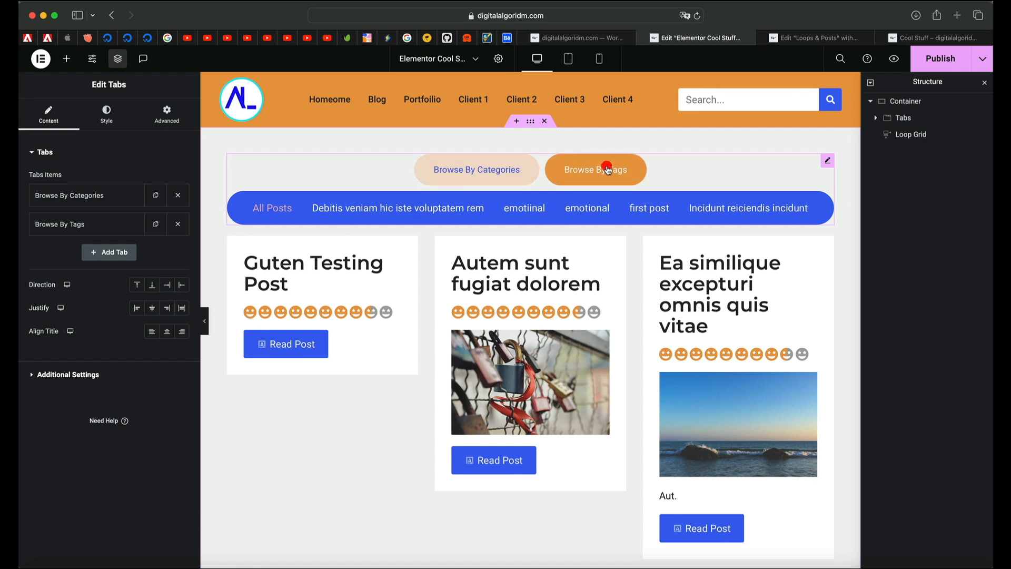
{"action": "left_click", "coordinate": [508, 162]}
{"action": "left_click", "coordinate": [934, 50]}
Step: Return to the Loops & Posts page and delete the container holding the accordion
{"action": "left_click", "coordinate": [842, 34]}
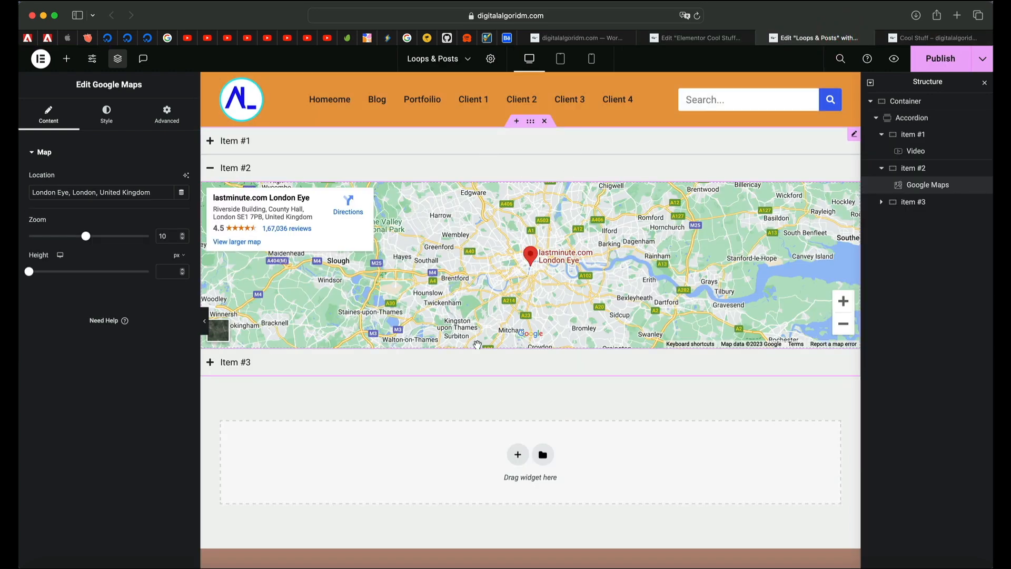
{"action": "left_click", "coordinate": [544, 121]}
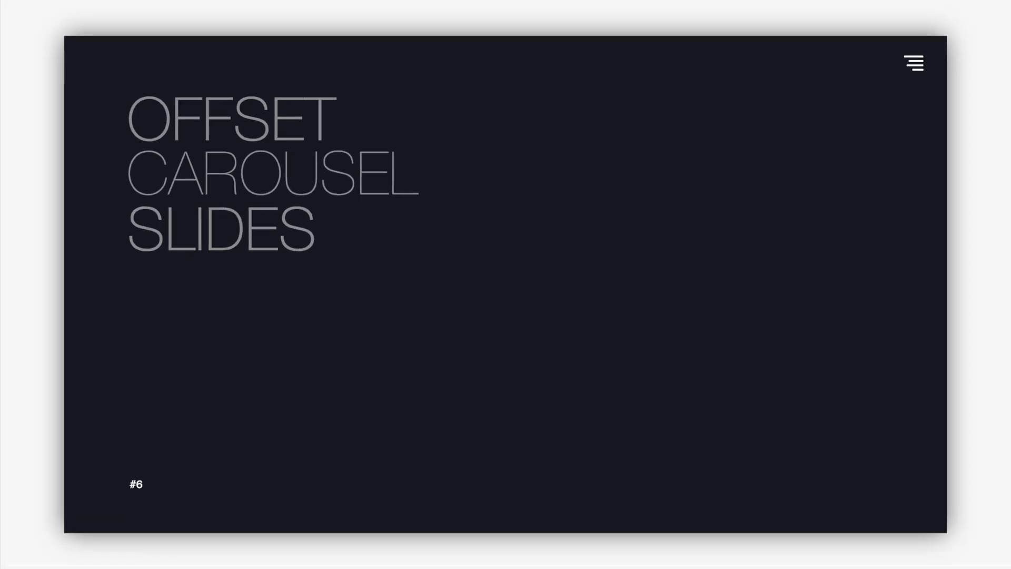
Step: Add a Loop Carousel widget to the page and choose Elementor Loop Item #527 as its template
{"action": "left_click_drag", "start_coordinate": [147, 176], "coordinate": [323, 226]}
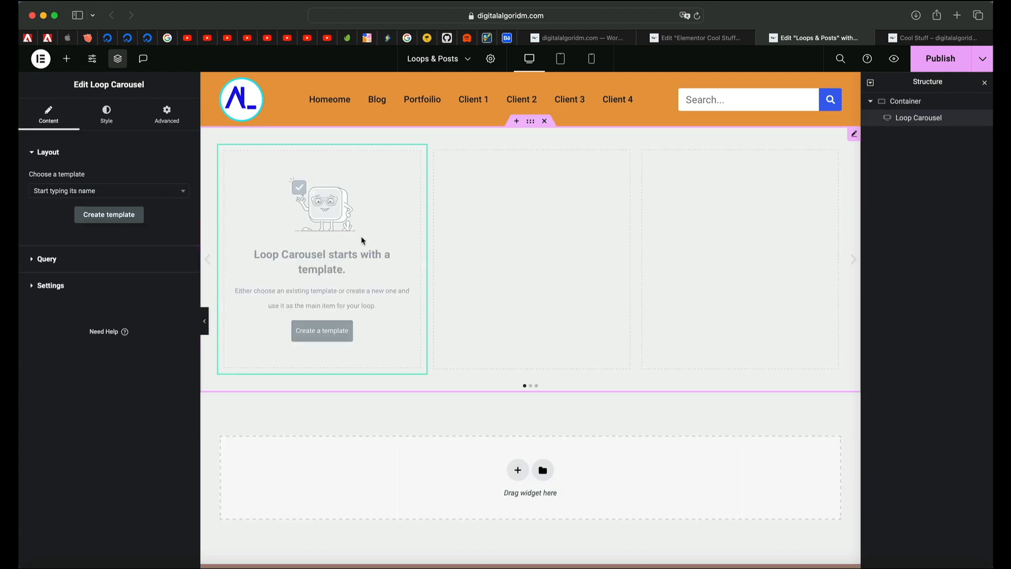
{"action": "left_click", "coordinate": [103, 190]}
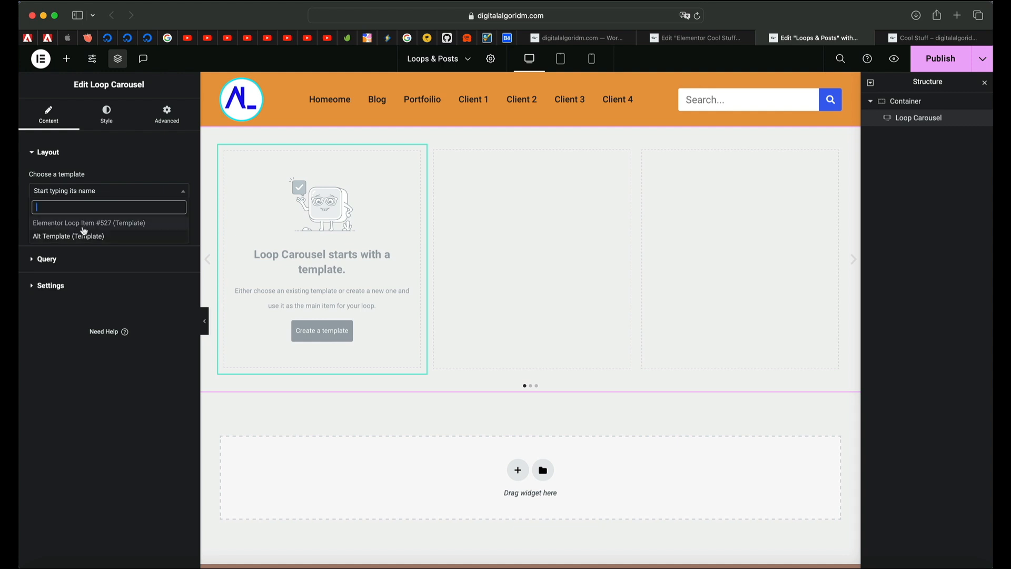
{"action": "left_click", "coordinate": [85, 224]}
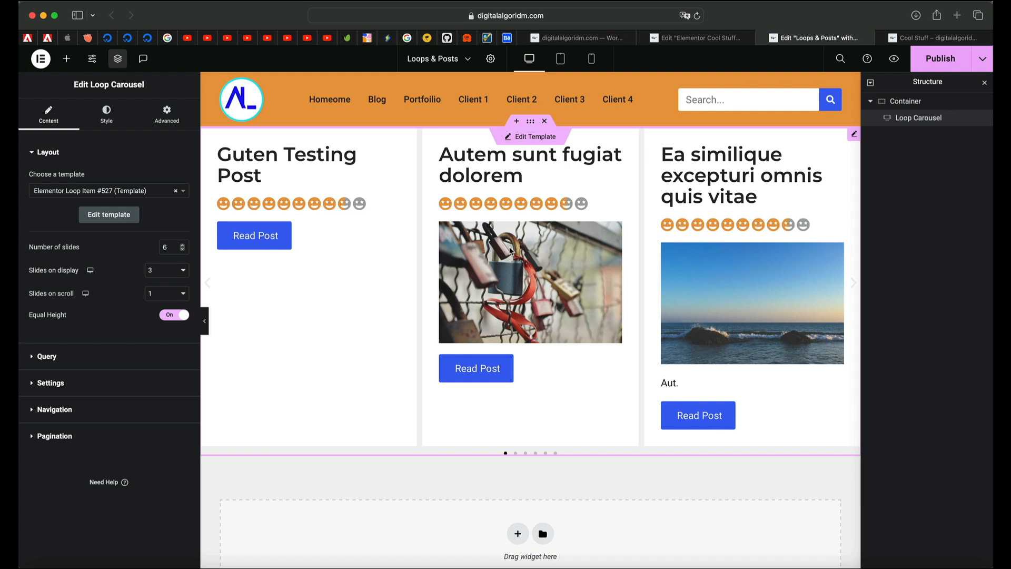
Step: Set the padding of the carousel's container to 48 px on all sides
{"action": "left_click", "coordinate": [531, 121]}
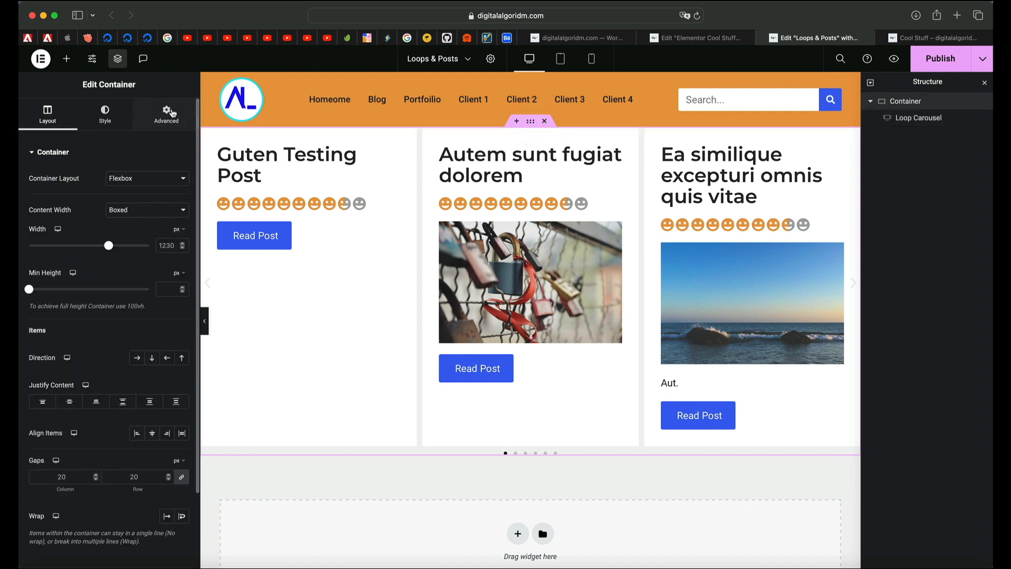
{"action": "left_click", "coordinate": [169, 111]}
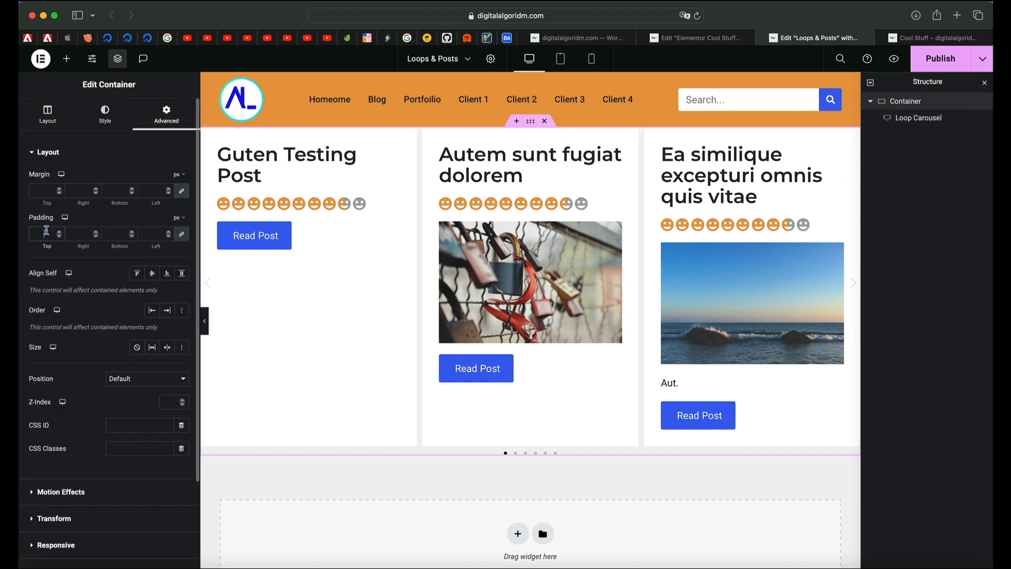
{"action": "type", "text": "48"}
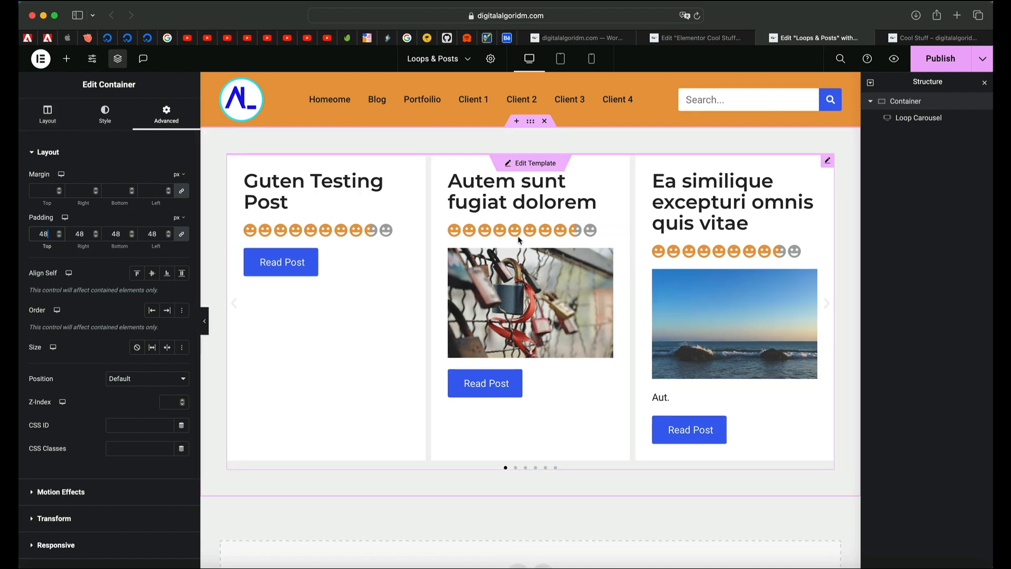
Step: Toggle the Loop Carousel's Infinite scroll off and back on, and set Offset Sides to Both after trying Left
{"action": "left_click", "coordinate": [827, 160]}
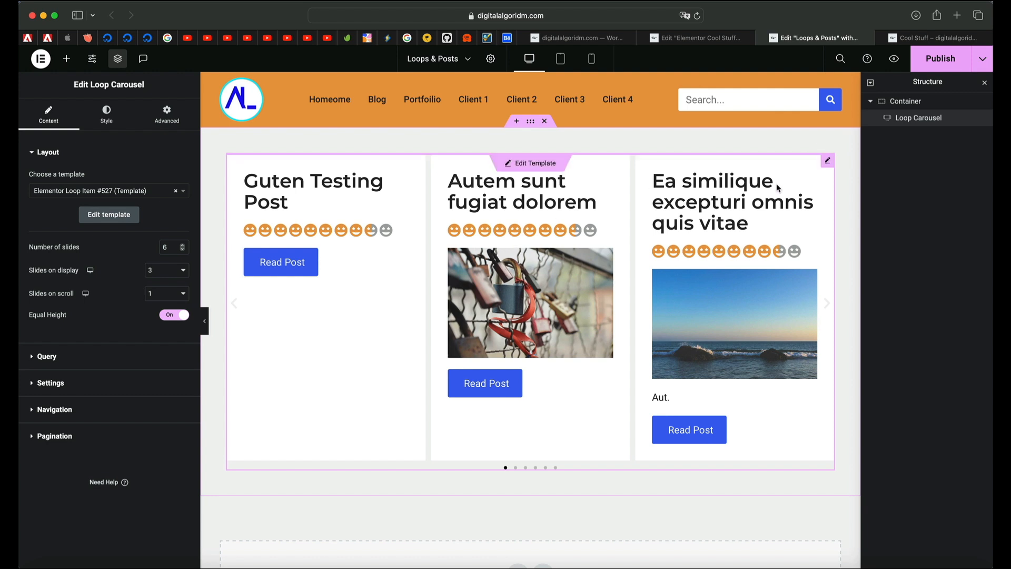
{"action": "left_click", "coordinate": [69, 383]}
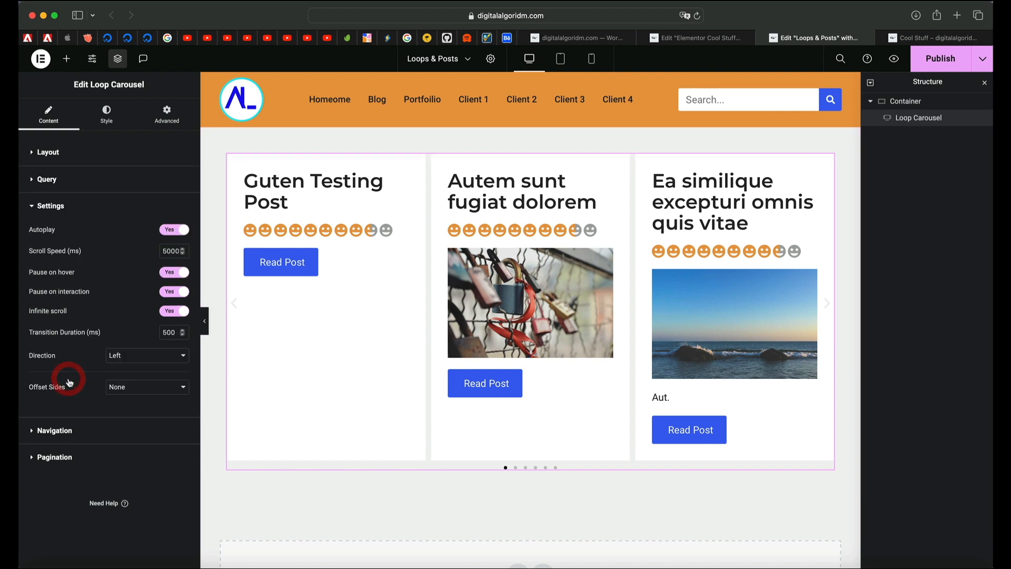
{"action": "left_click", "coordinate": [175, 316]}
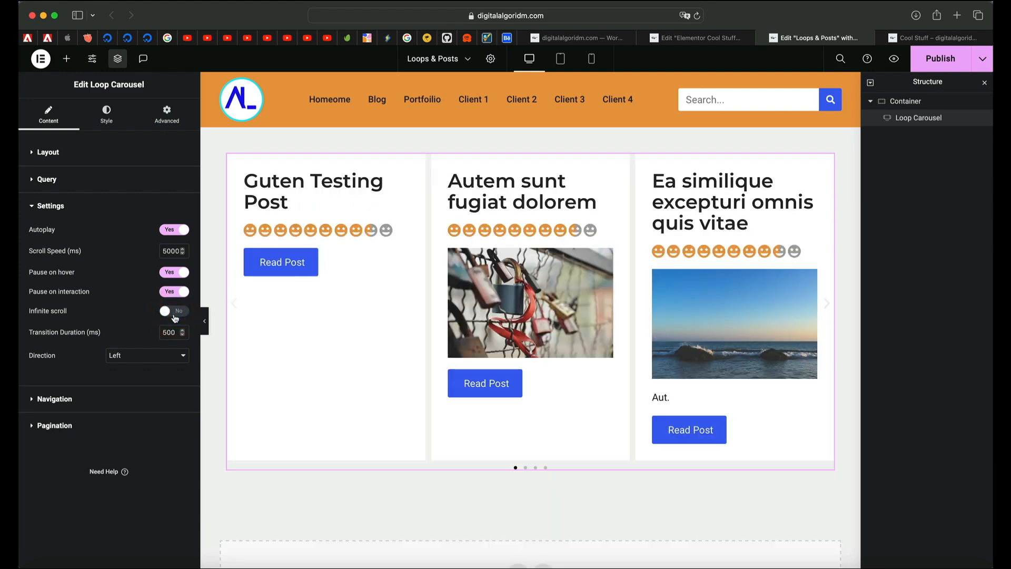
{"action": "left_click", "coordinate": [175, 312]}
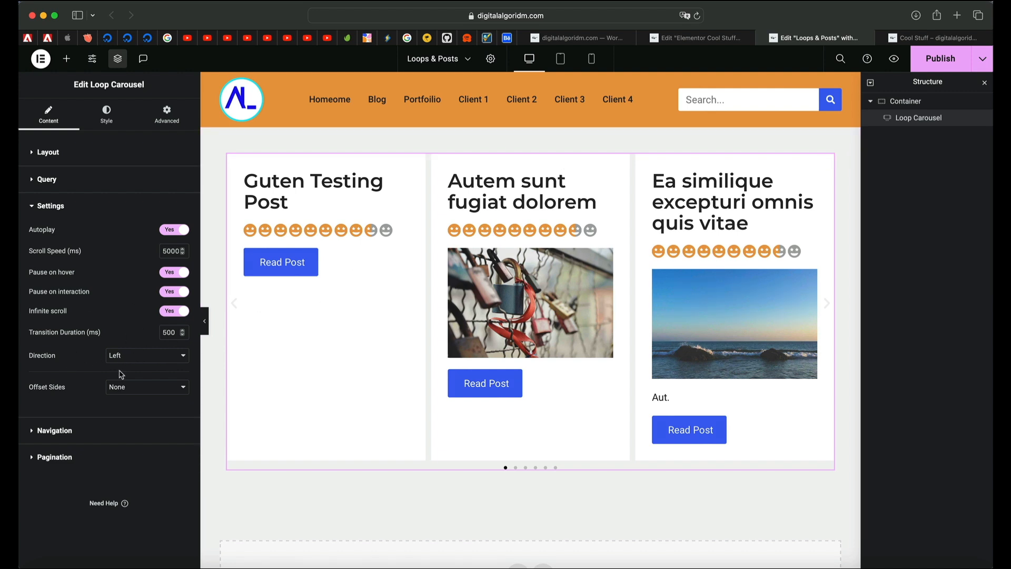
{"action": "left_click", "coordinate": [129, 388]}
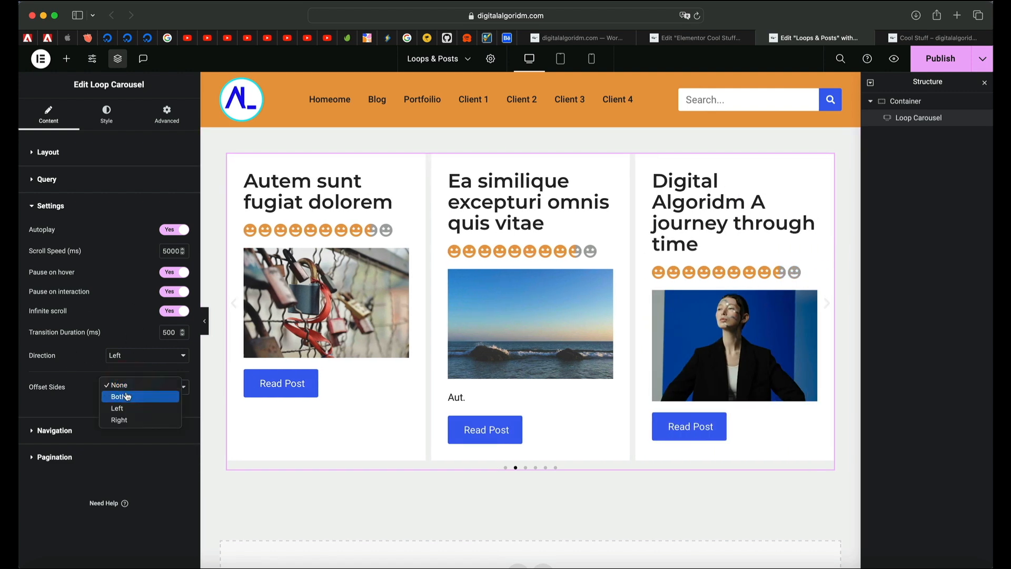
{"action": "left_click", "coordinate": [125, 407]}
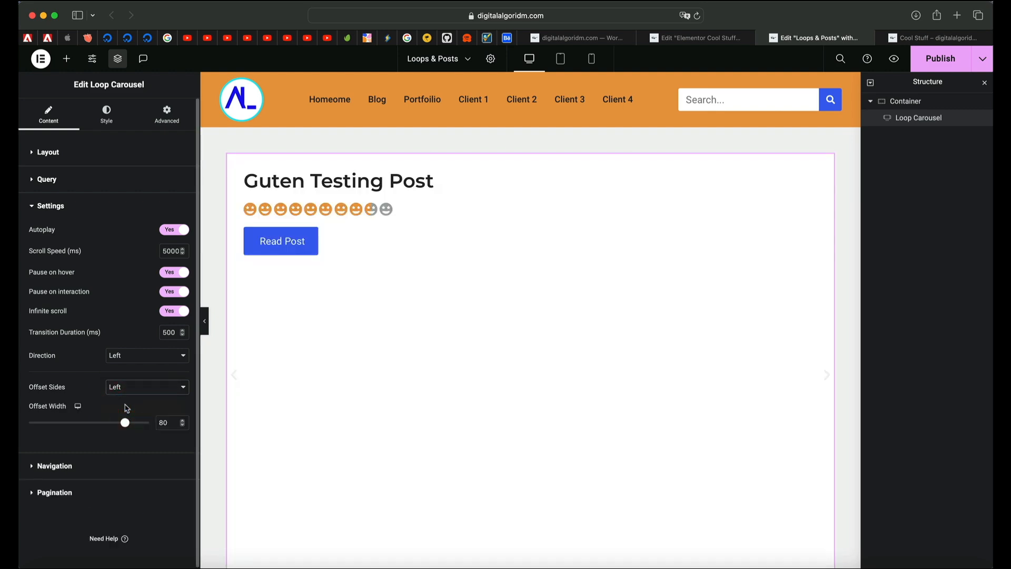
{"action": "left_click", "coordinate": [148, 389]}
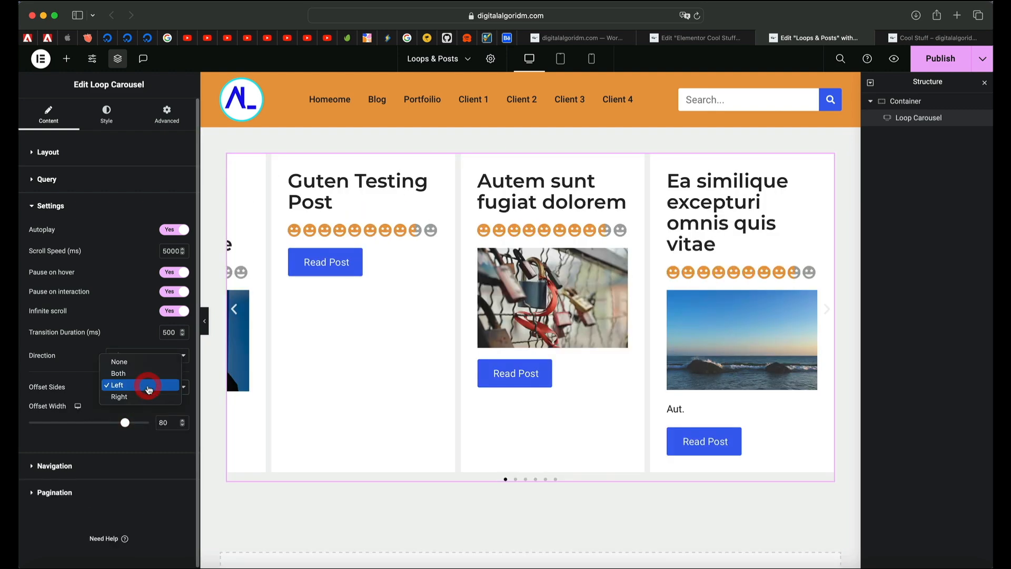
{"action": "left_click", "coordinate": [150, 375]}
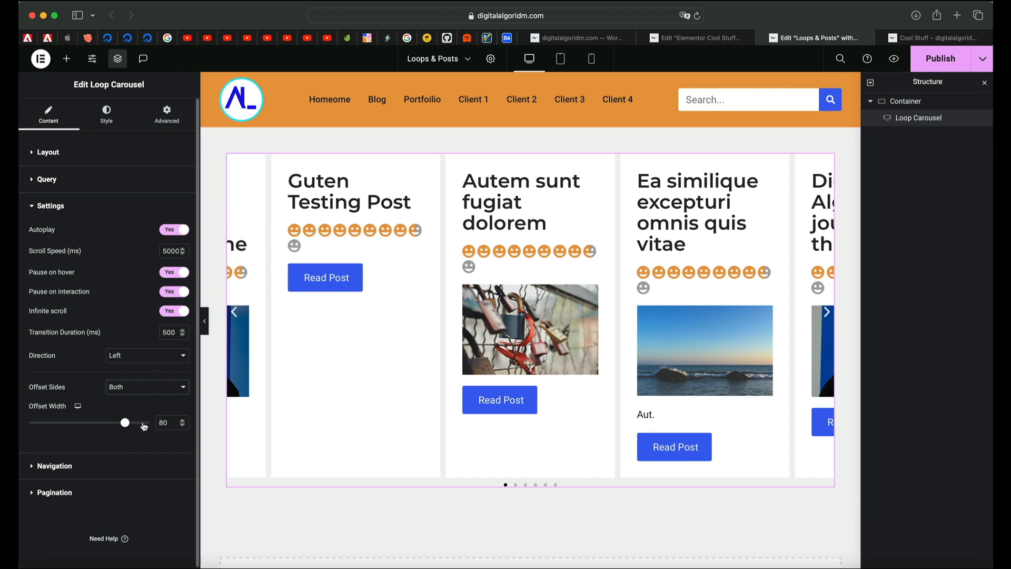
Step: Try an Offset Width of 40 for the Loop Carousel and settle on 70
{"action": "double_click", "coordinate": [168, 423]}
{"action": "type", "text": "40"}
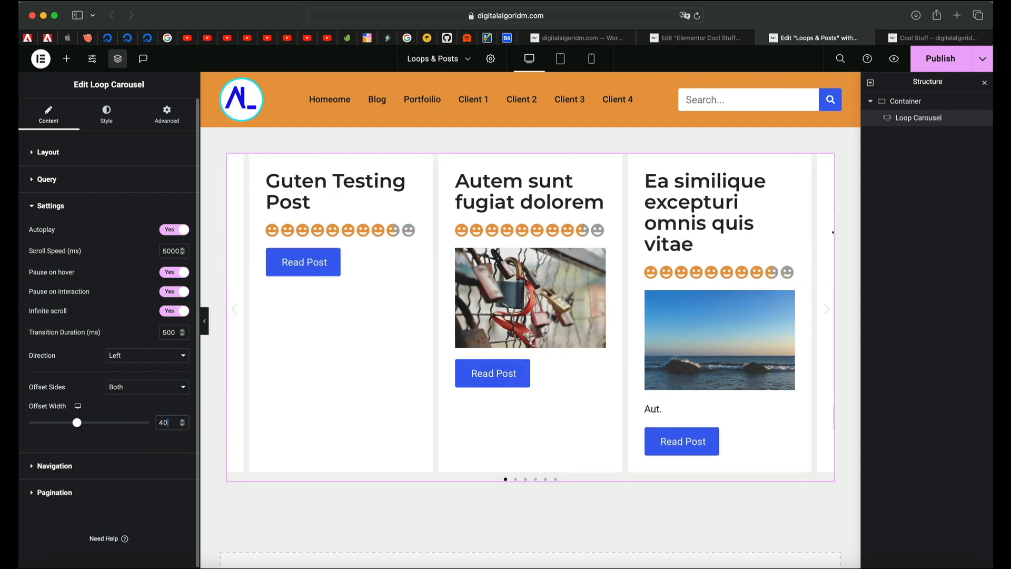
{"action": "double_click", "coordinate": [168, 423]}
{"action": "type", "text": "70"}
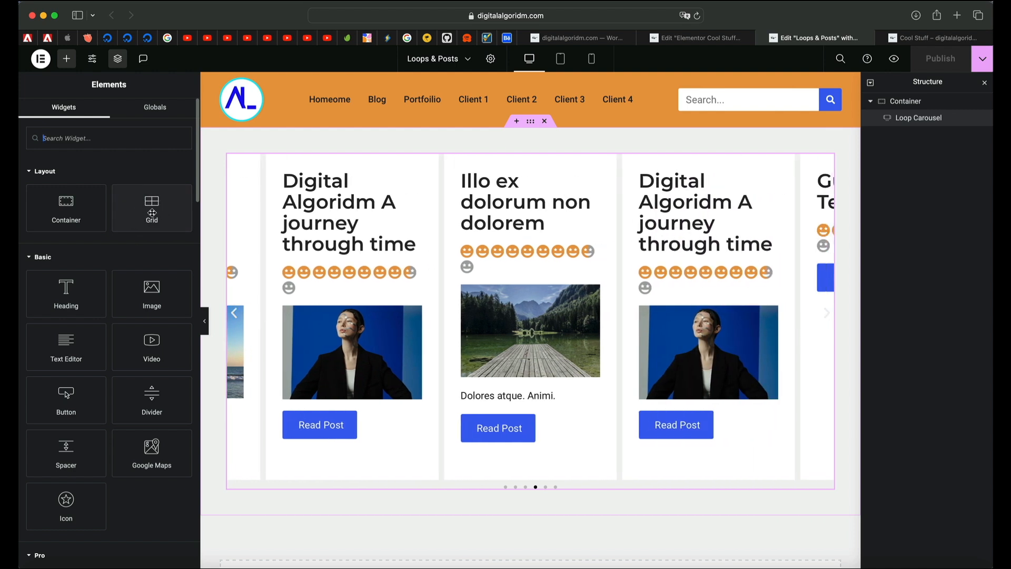
Step: Add a Grid below the Loop Carousel, and a separate container beneath with its Container Layout set to Grid
{"action": "left_click", "coordinate": [163, 209]}
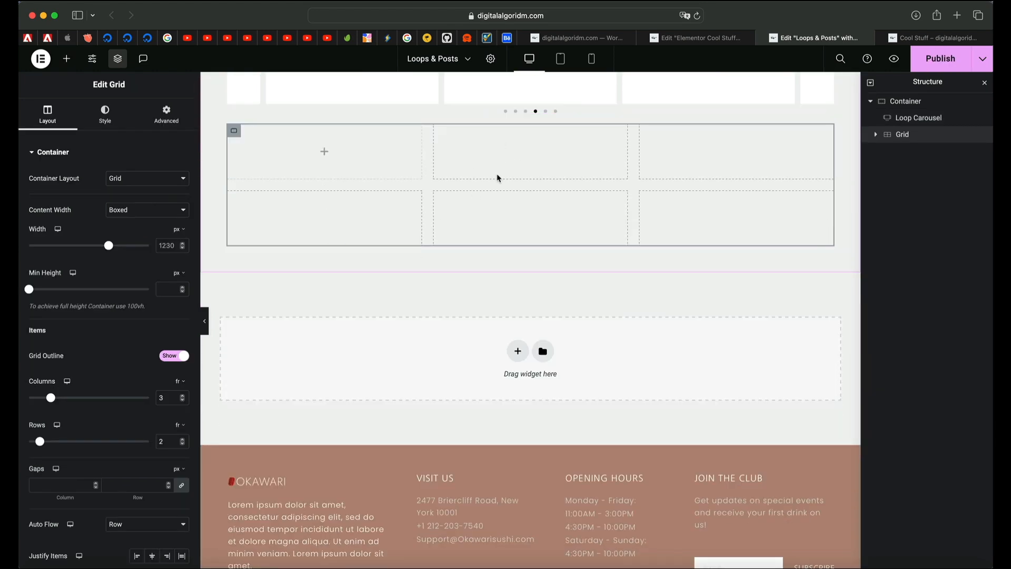
{"action": "left_click", "coordinate": [505, 166]}
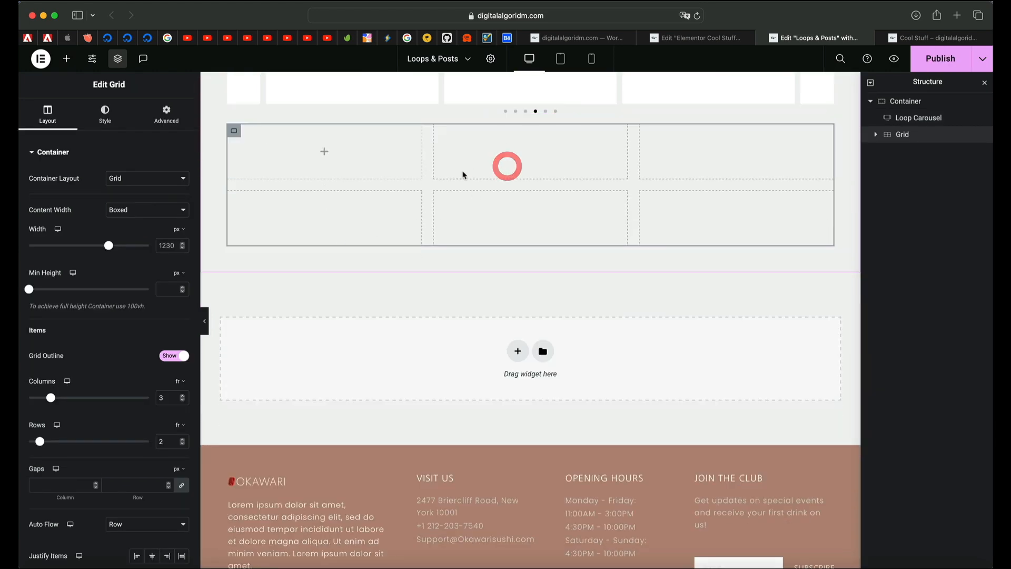
{"action": "left_click", "coordinate": [67, 59]}
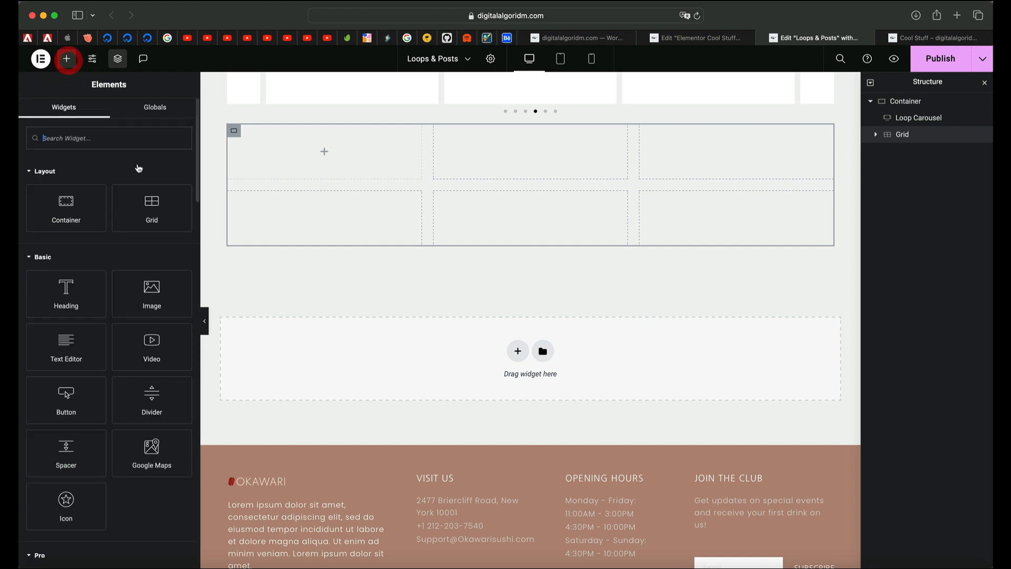
{"action": "left_click_drag", "start_coordinate": [86, 207], "coordinate": [393, 354]}
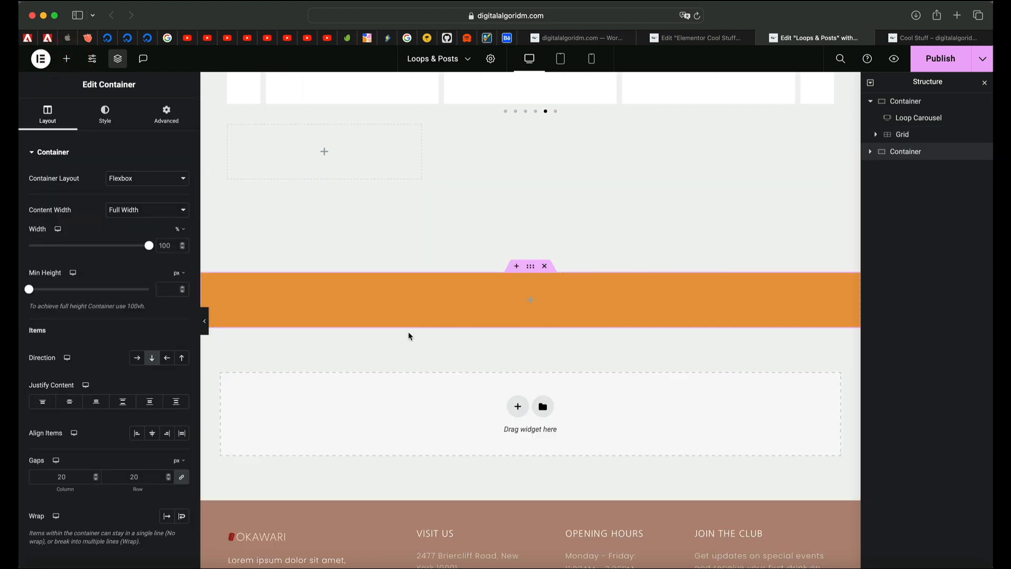
{"action": "left_click", "coordinate": [136, 182]}
{"action": "left_click", "coordinate": [135, 188]}
{"action": "scroll", "coordinate": [411, 240], "scroll_direction": "up", "scroll_amount": 3}
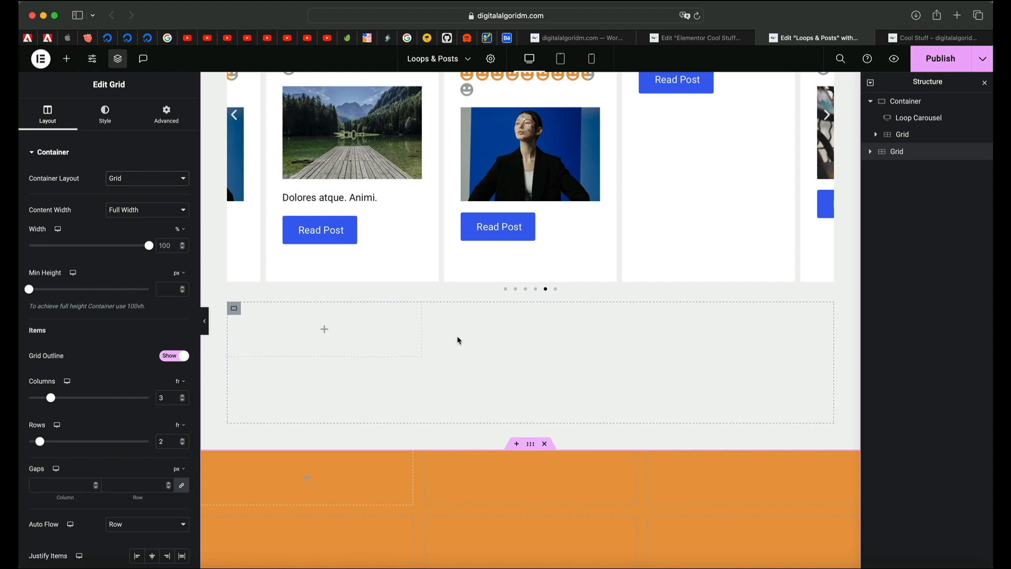
{"action": "left_click", "coordinate": [66, 59]}
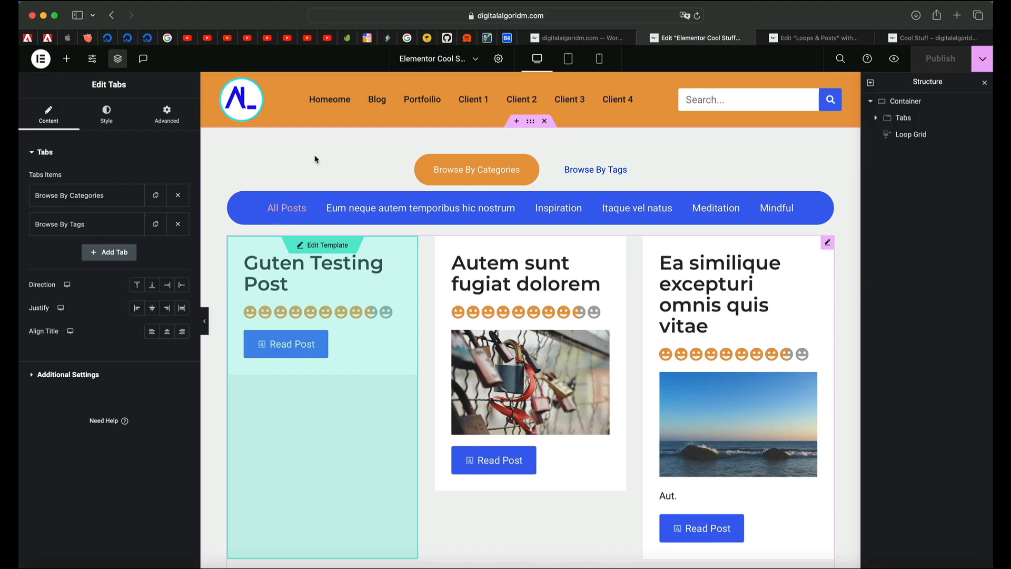
{"action": "left_click", "coordinate": [315, 157]}
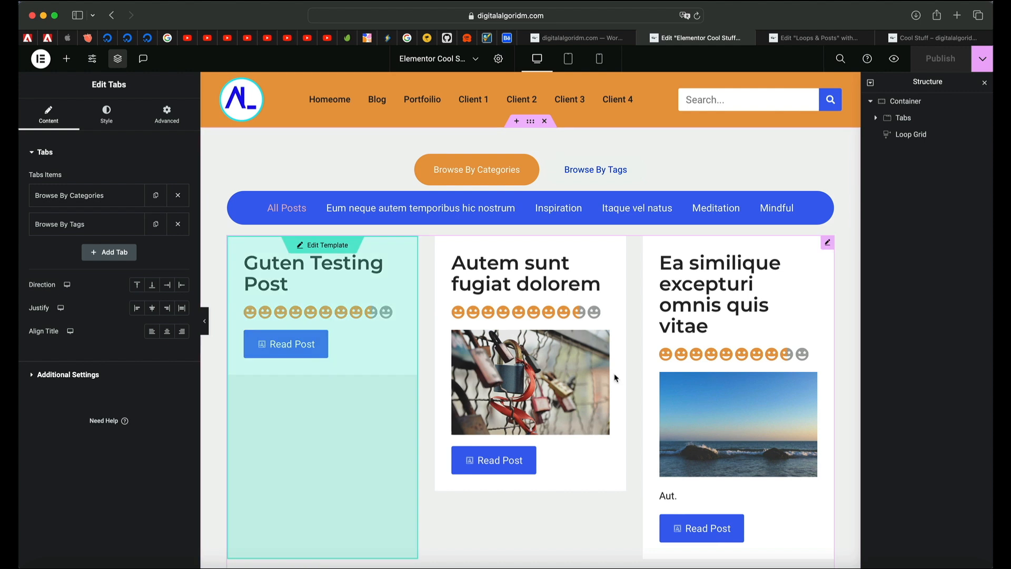